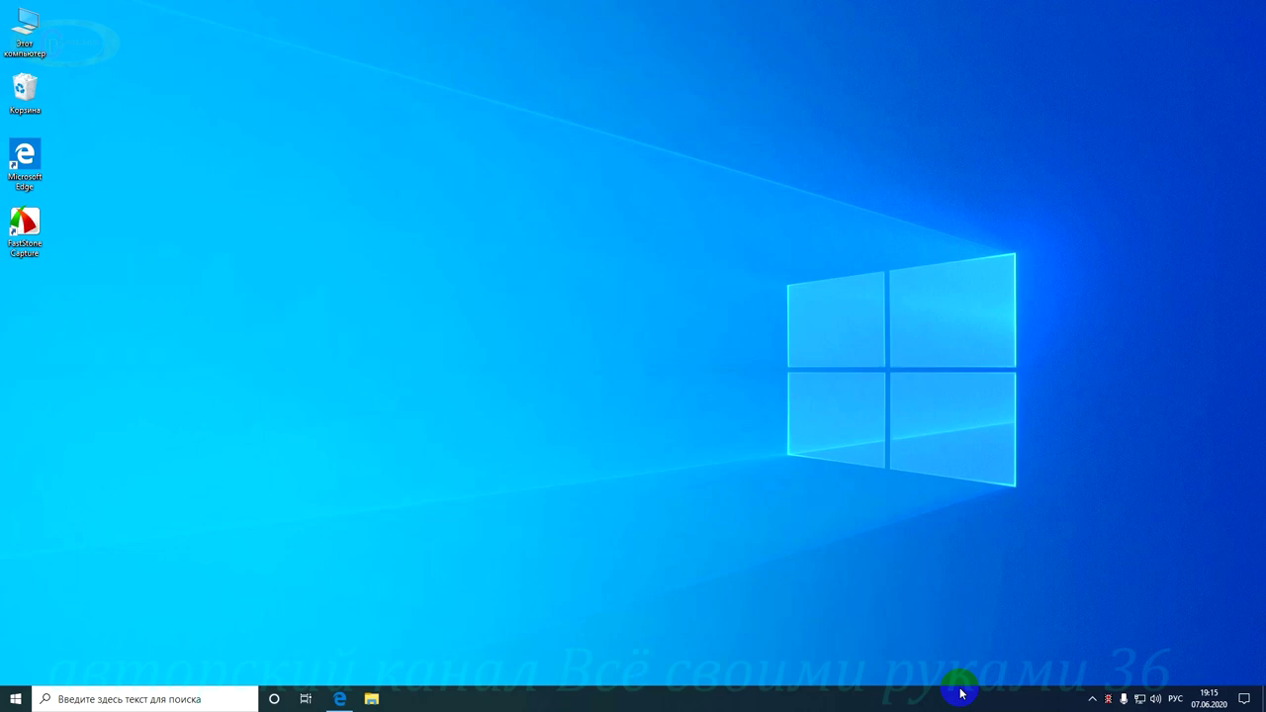
Turn off real-time protection in the Windows virus and threat protection settings and close the settings windows.
left_click(1245, 698)
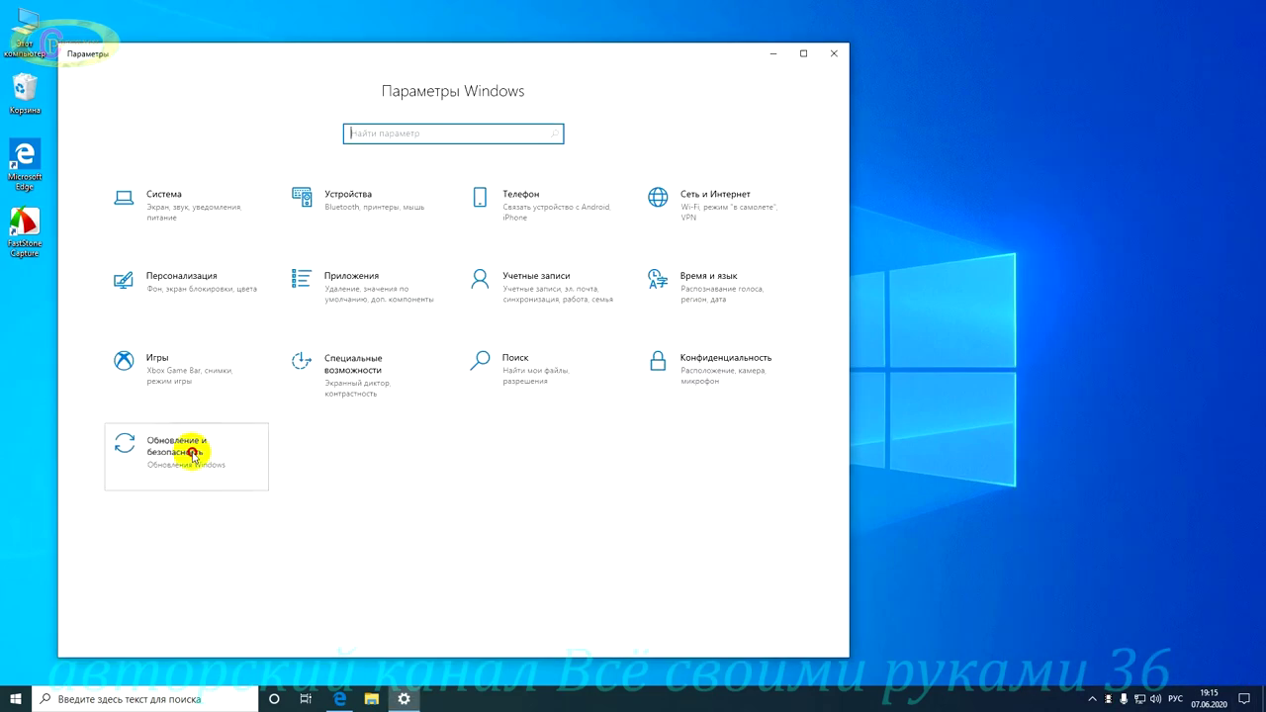
left_click(190, 444)
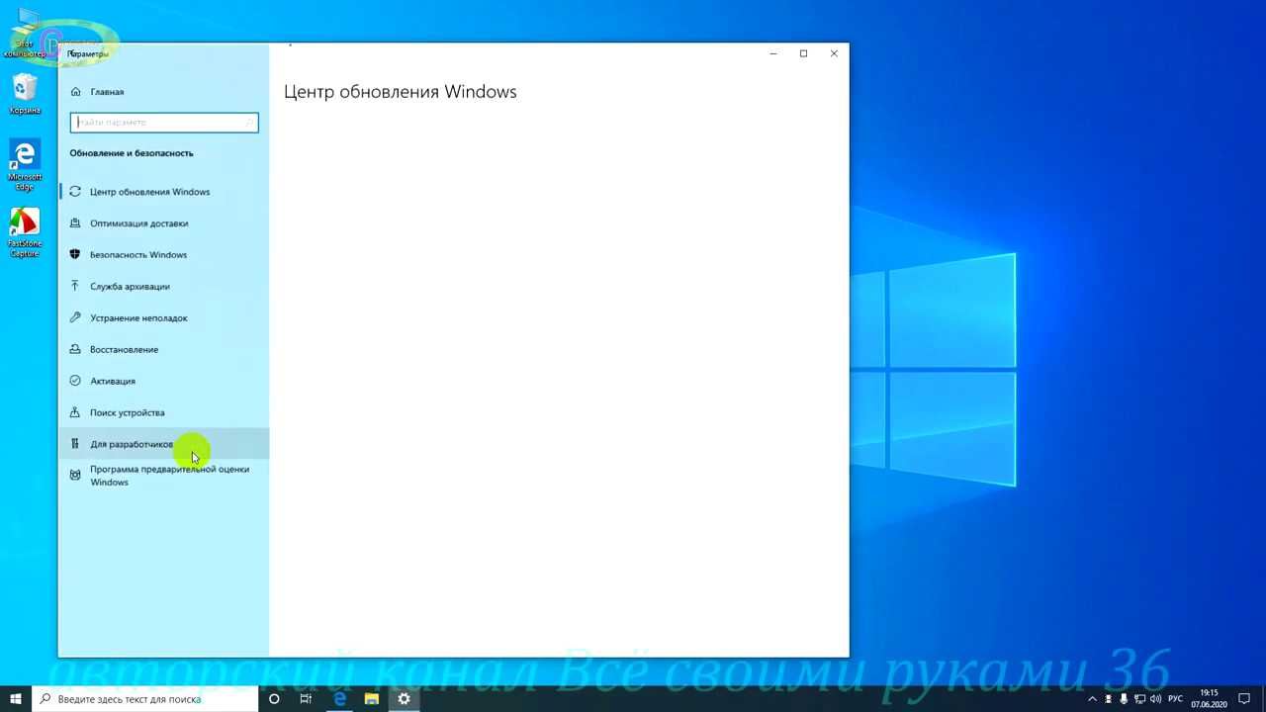
left_click(168, 254)
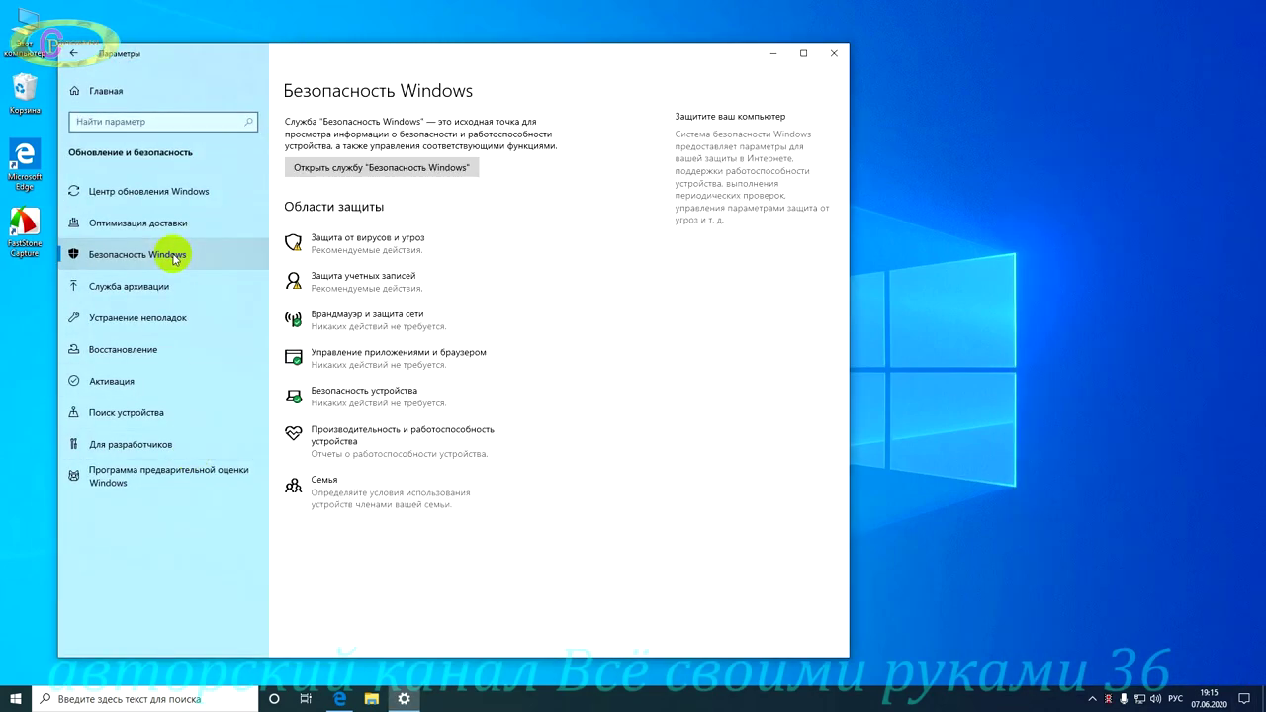
left_click(361, 238)
left_click(342, 437)
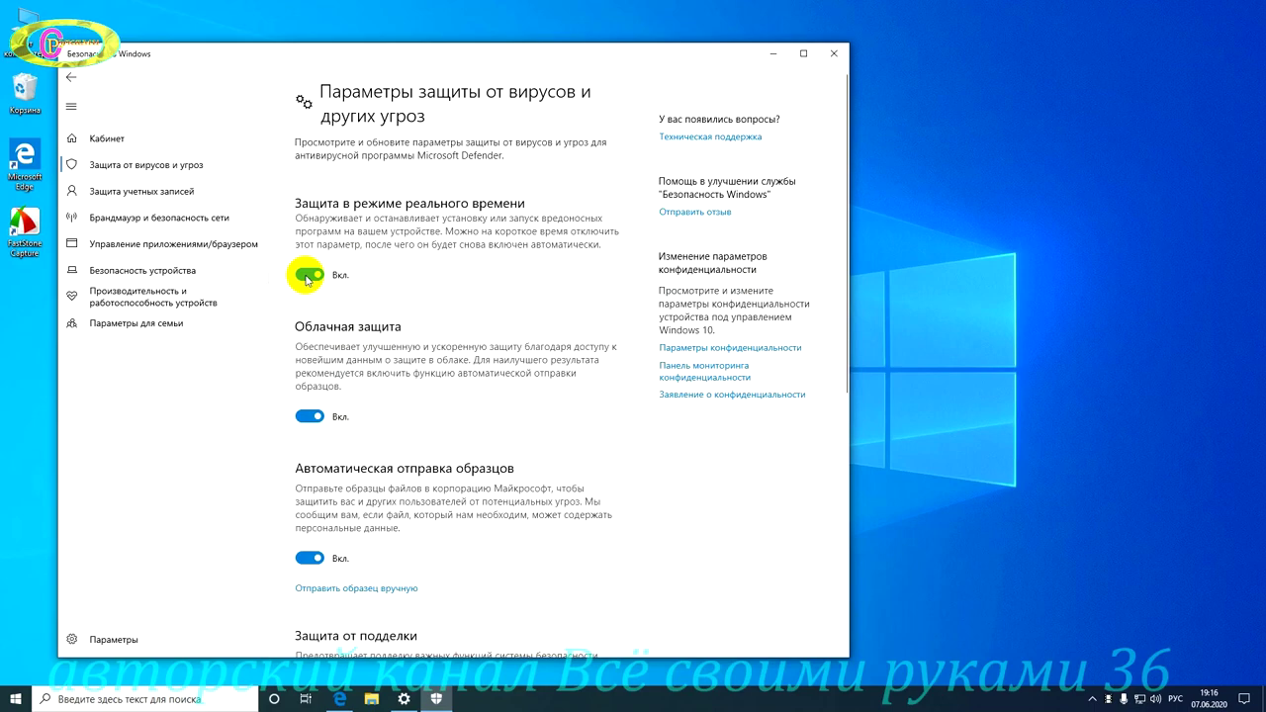
left_click(307, 277)
left_click(835, 56)
left_click(835, 56)
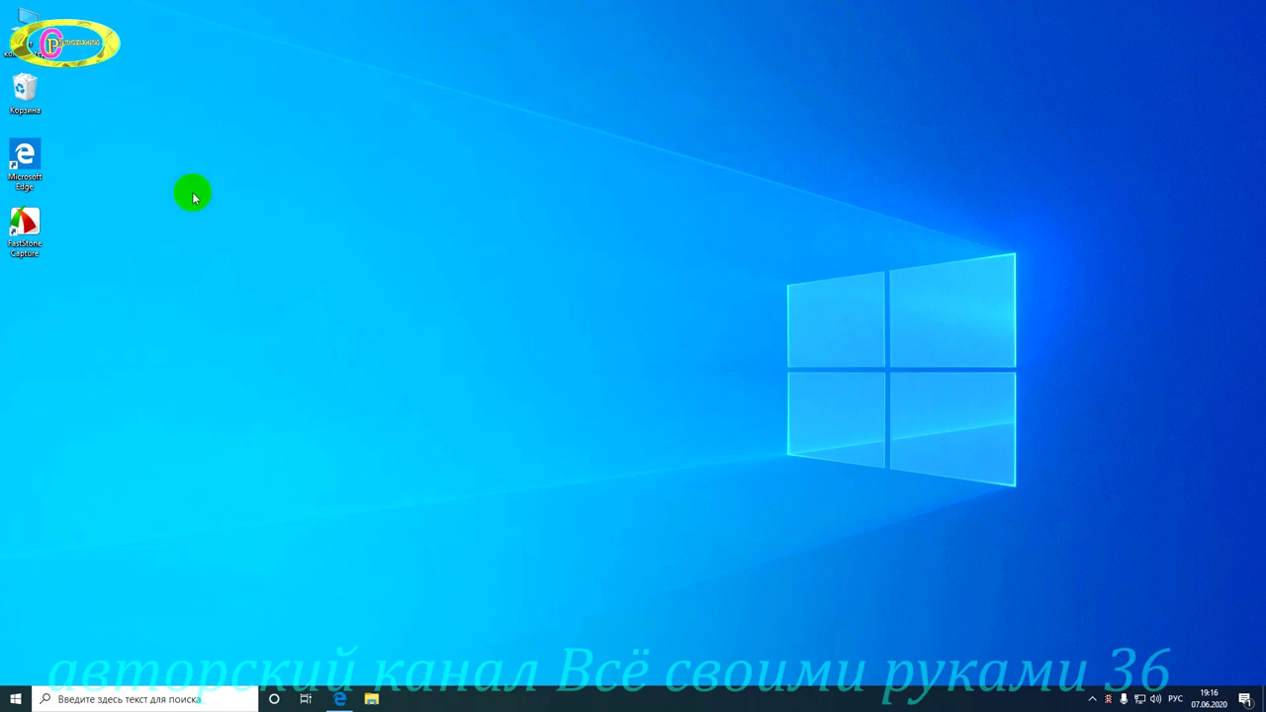
Create a folder named VASIA in the root of drive C:, open it to check it, and close the file window.
double_click(36, 38)
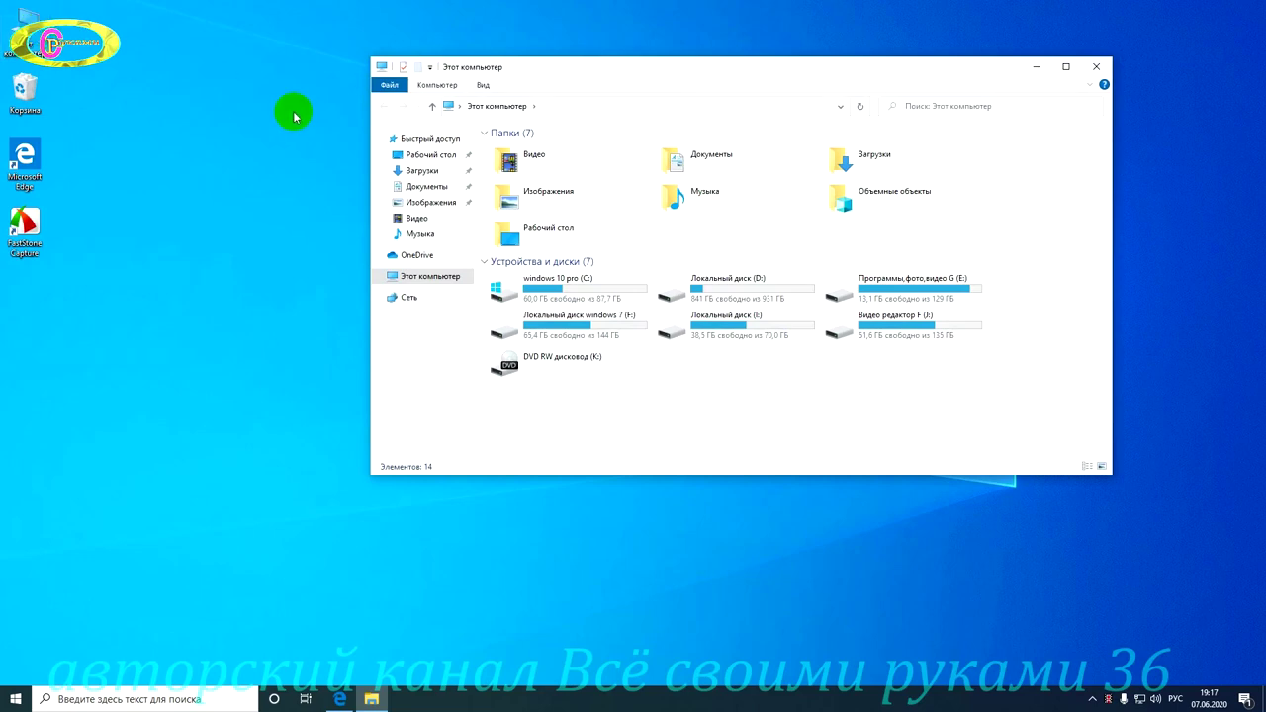
left_click(560, 303)
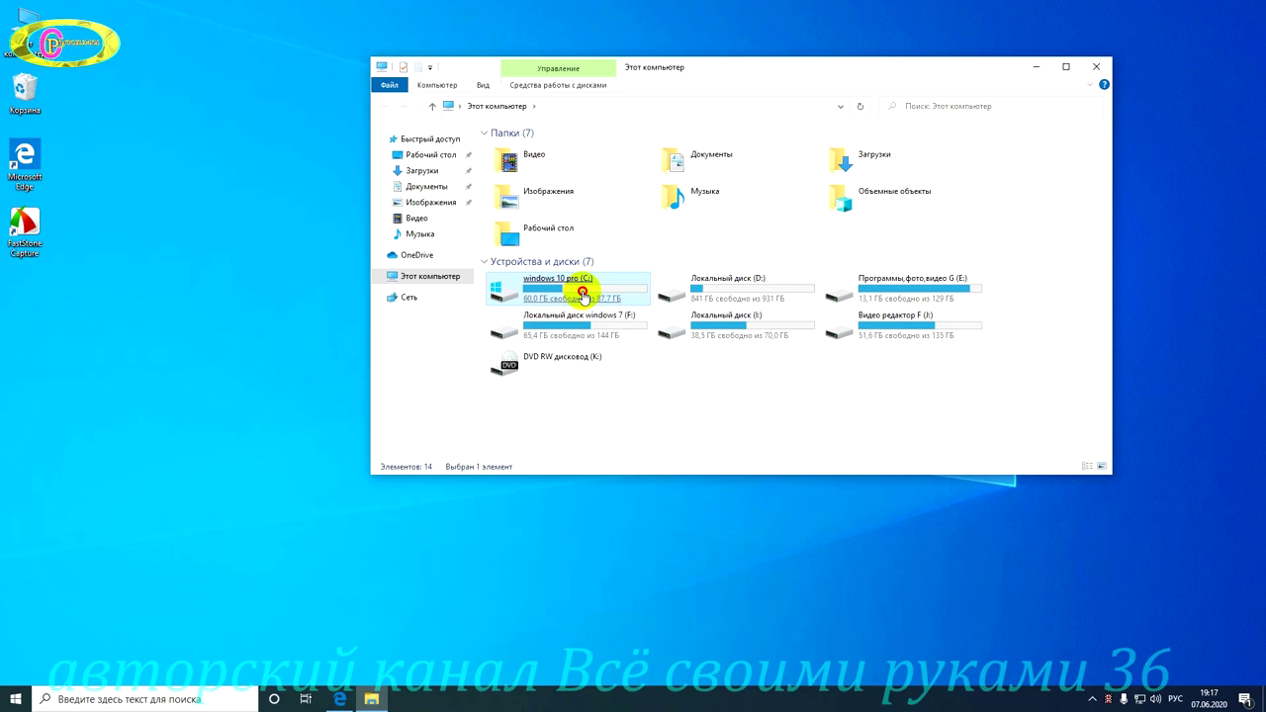
double_click(584, 297)
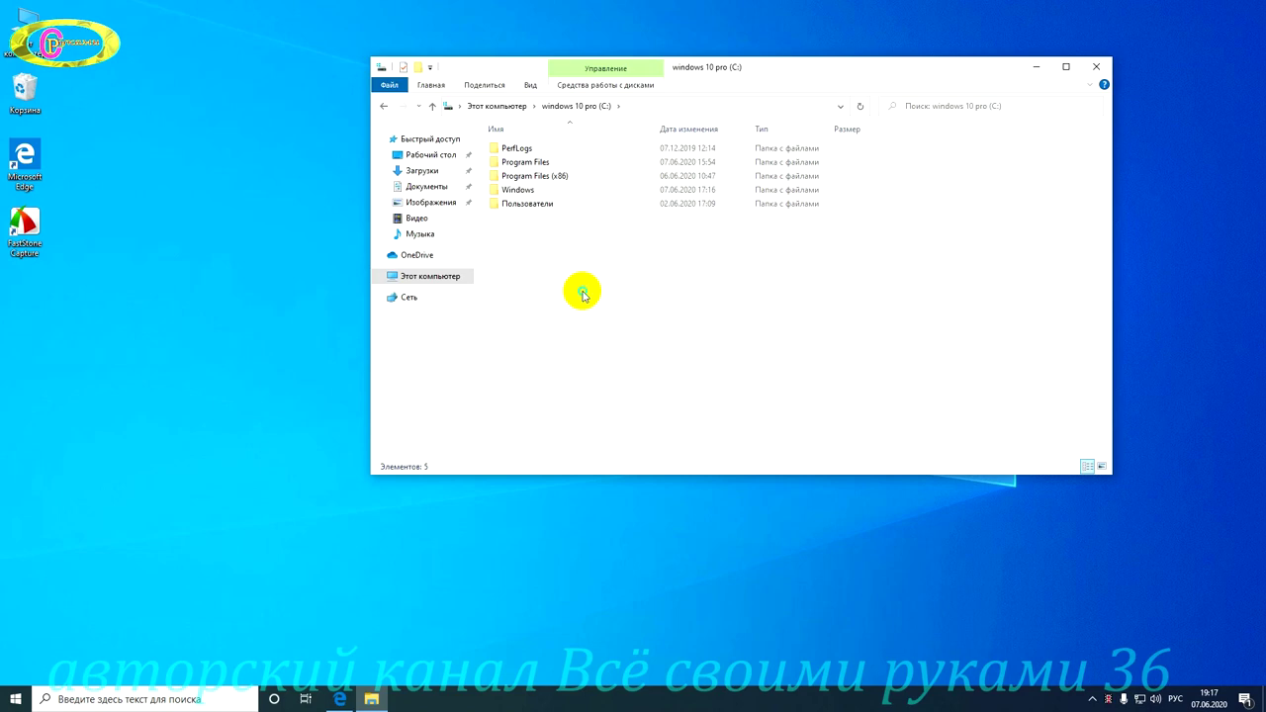
right_click(582, 292)
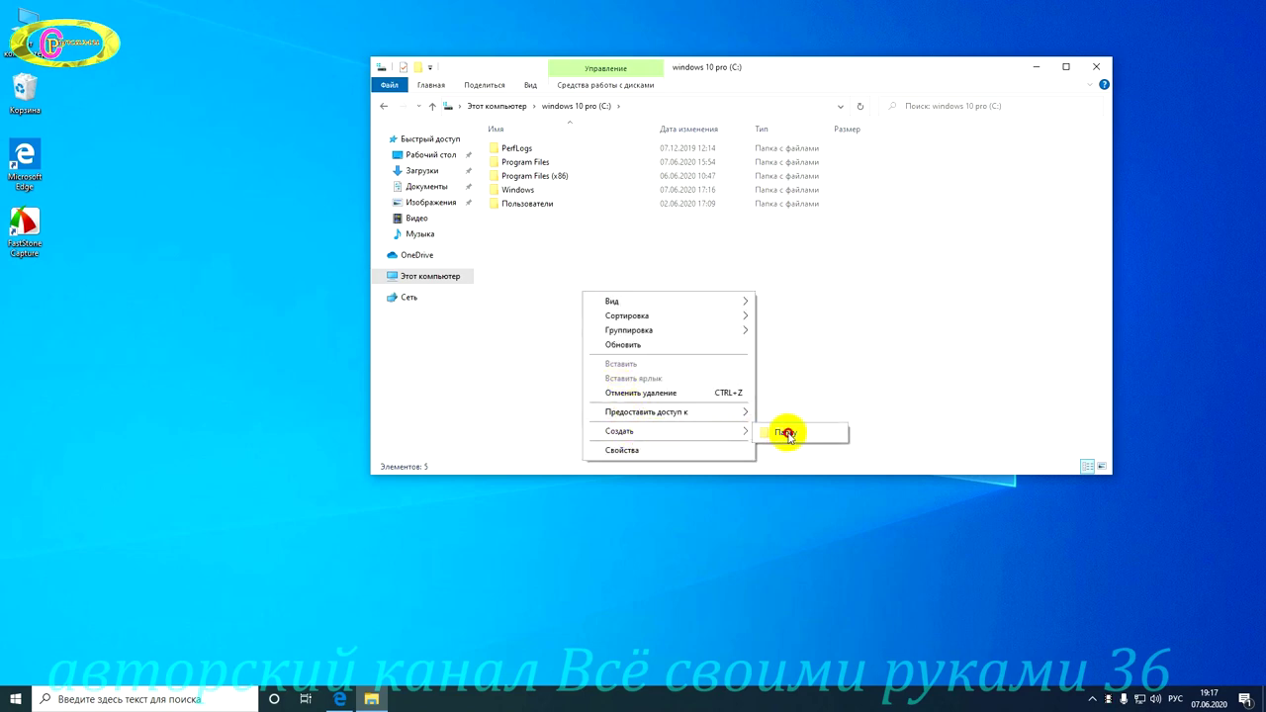
left_click(785, 431)
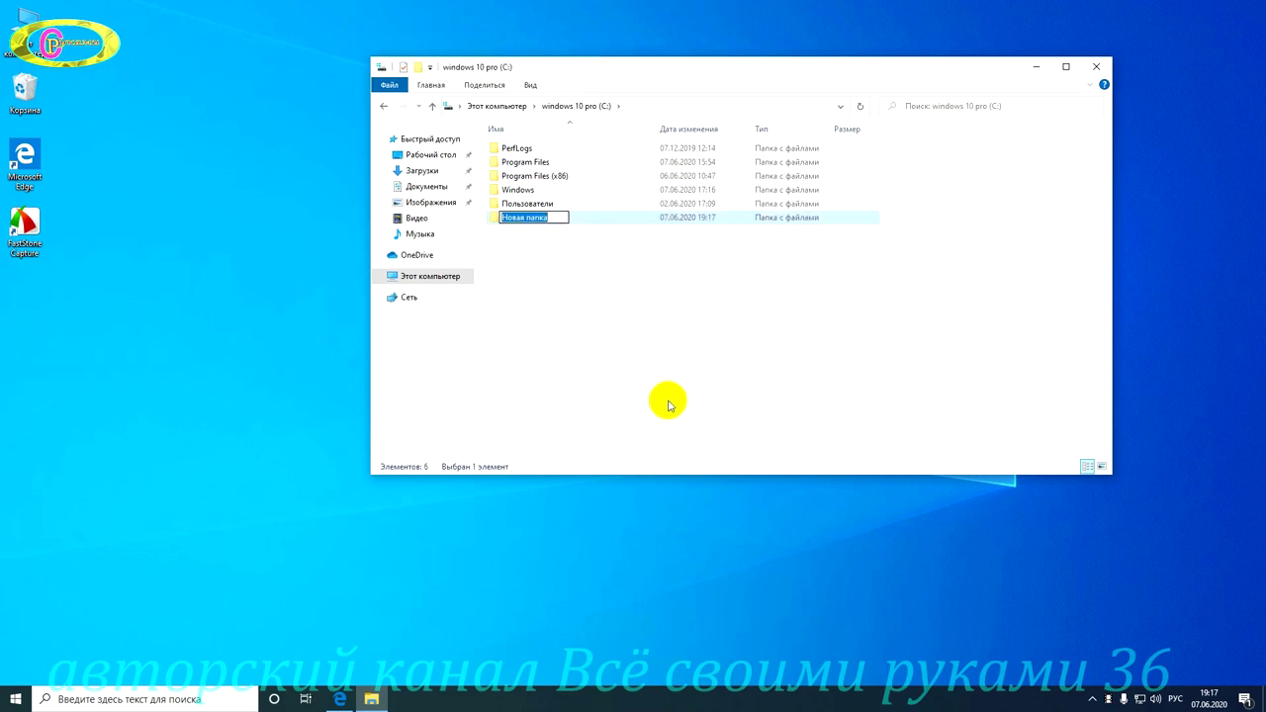
key("alt+shift")
type("VASIA")
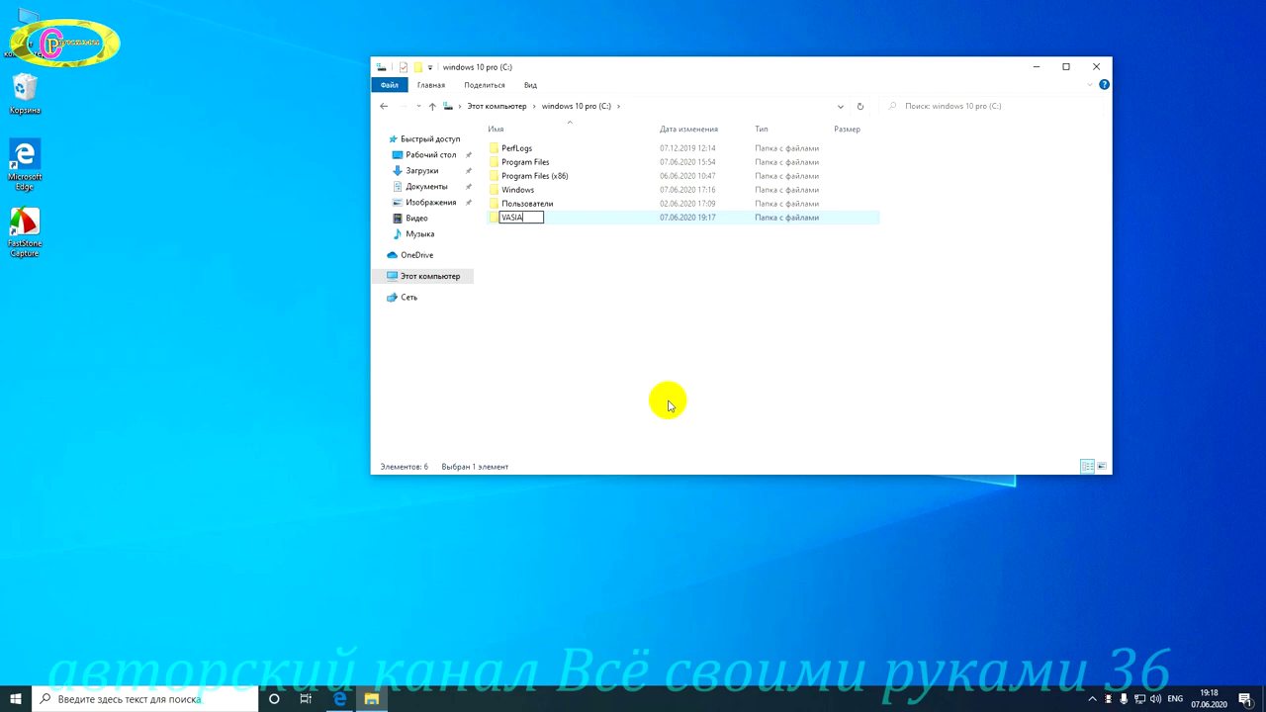
key("Return")
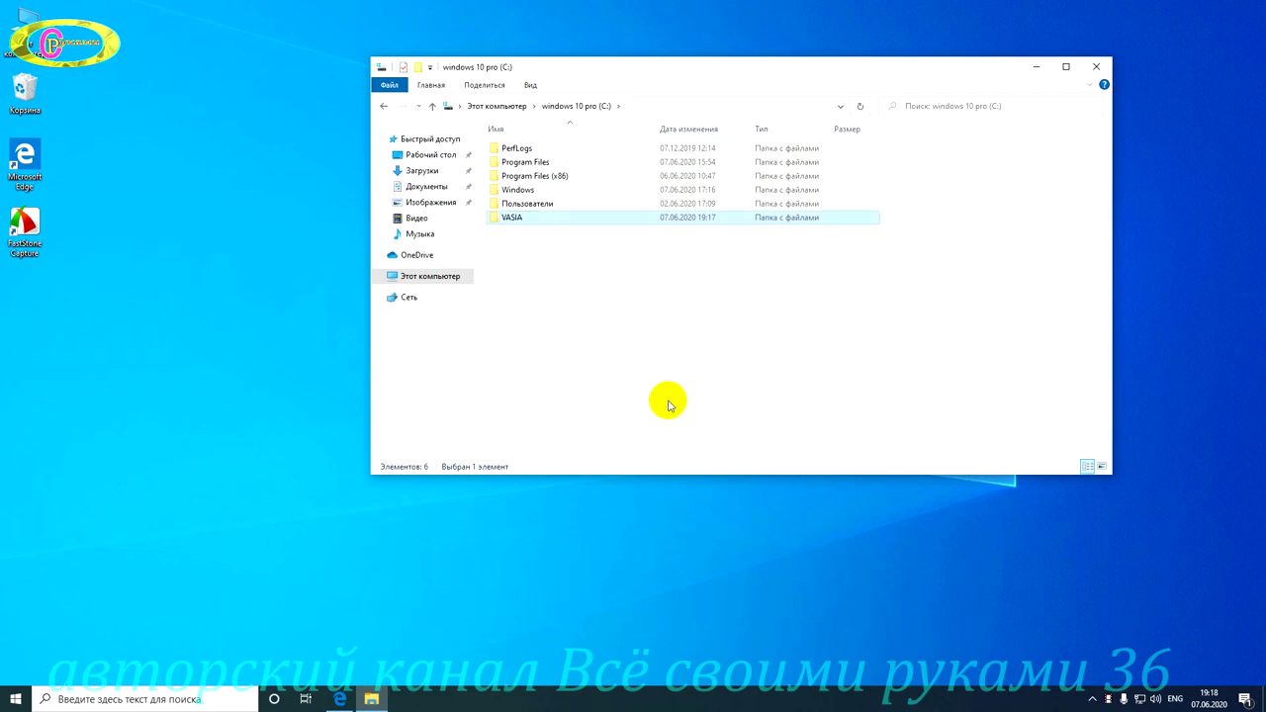
double_click(531, 219)
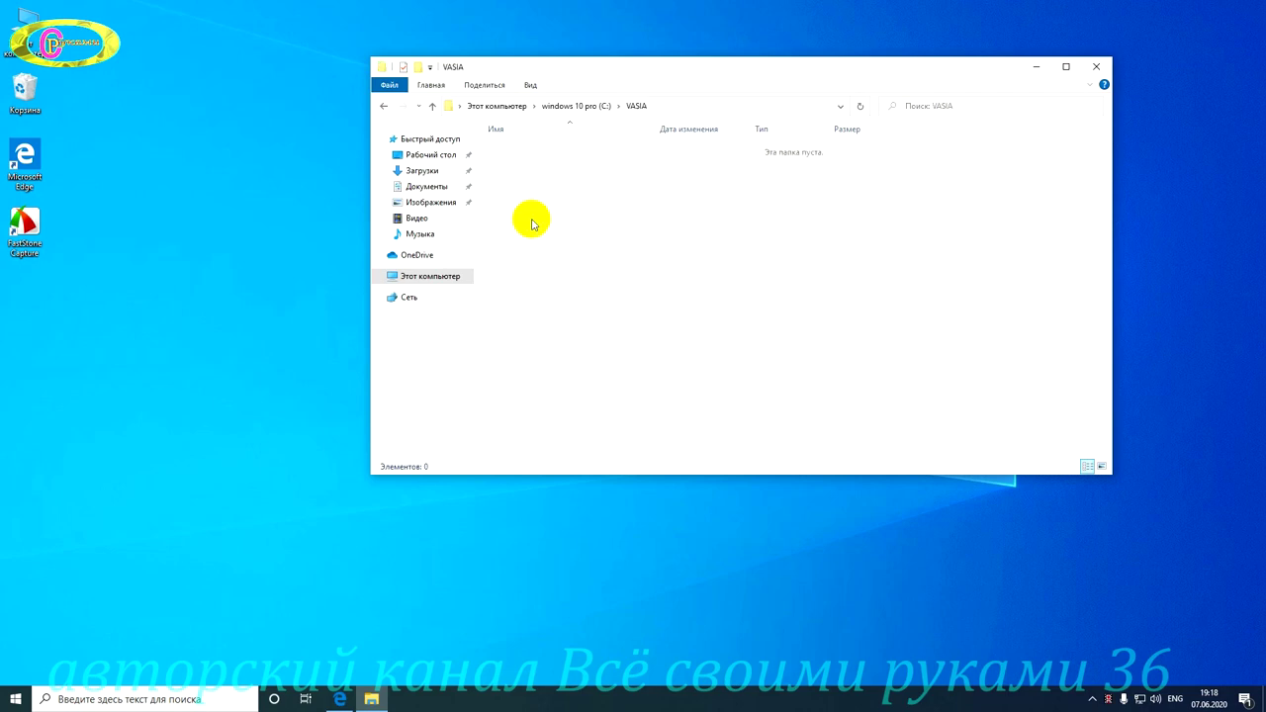
left_click(1095, 66)
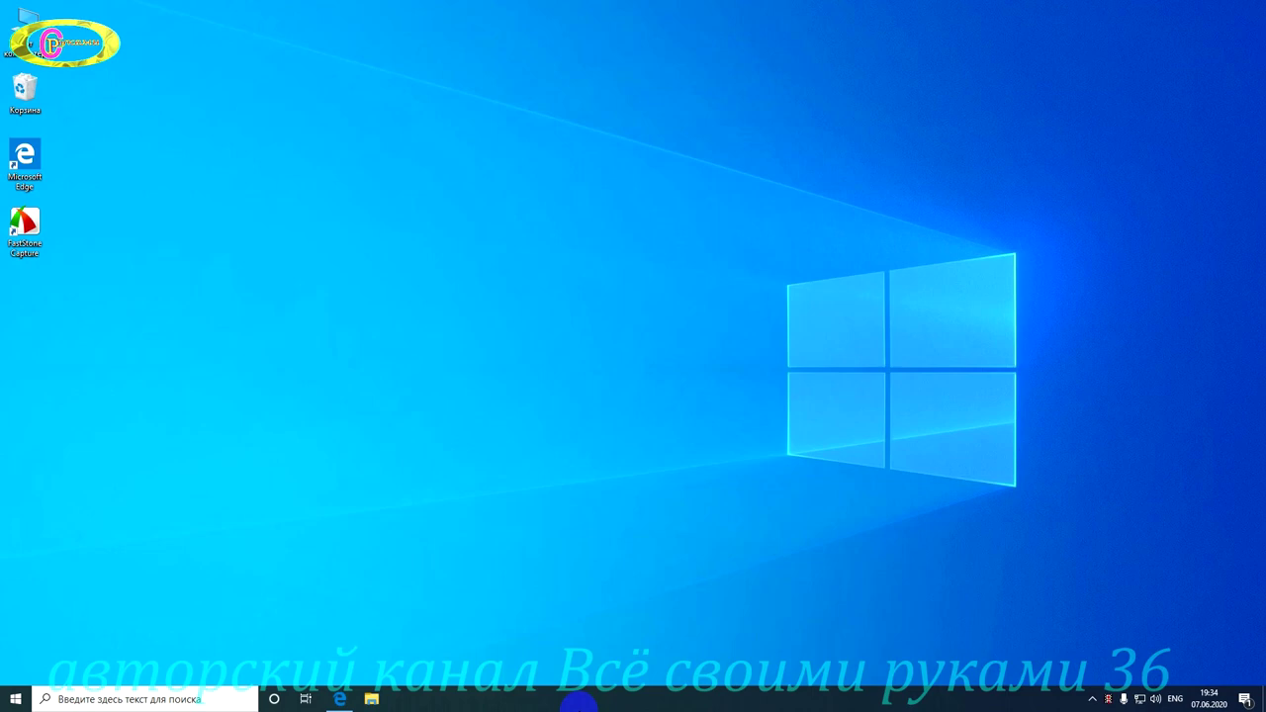
Switch to Microsoft Edge and set its download location to the C:\VASIA folder.
left_click(339, 698)
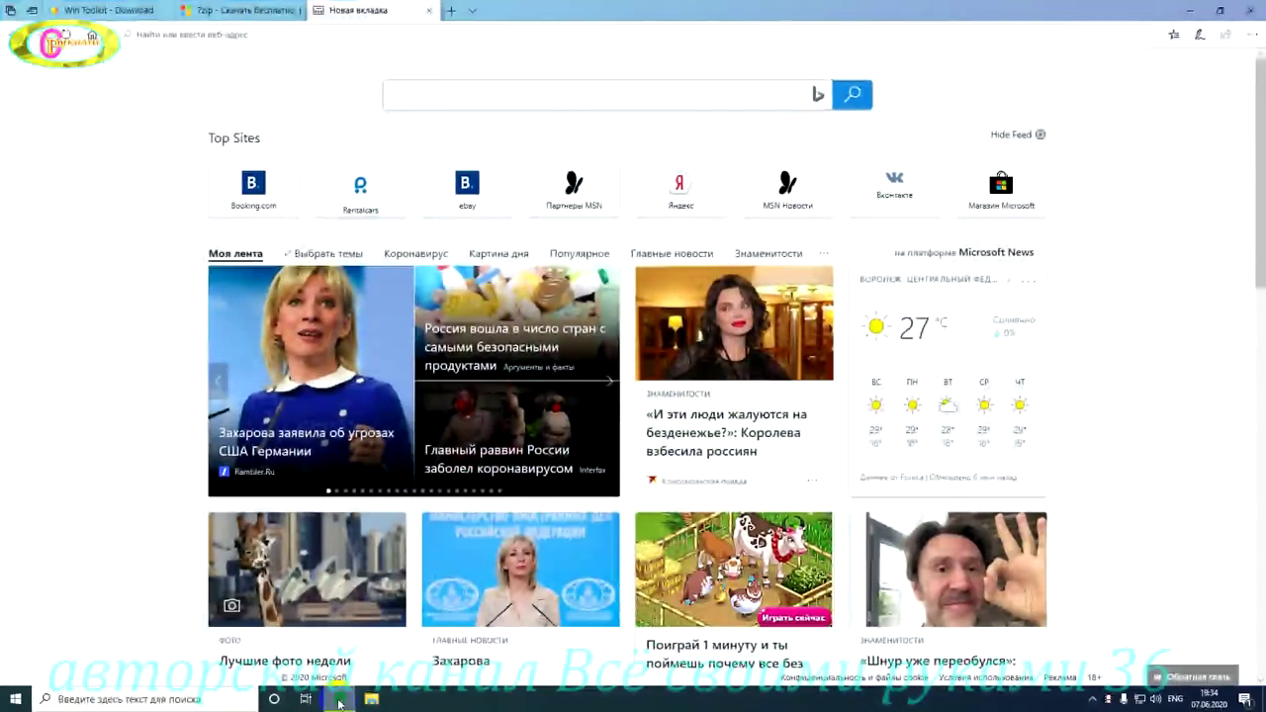
left_click(1250, 35)
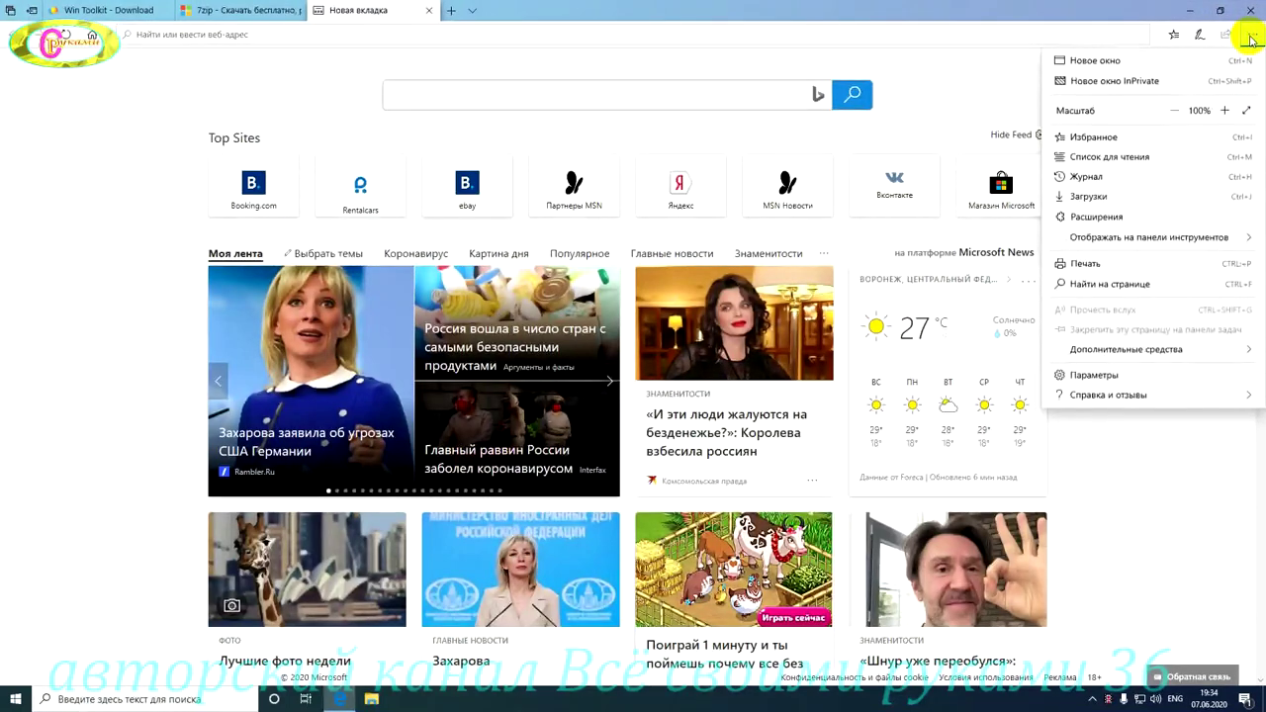
left_click(1086, 197)
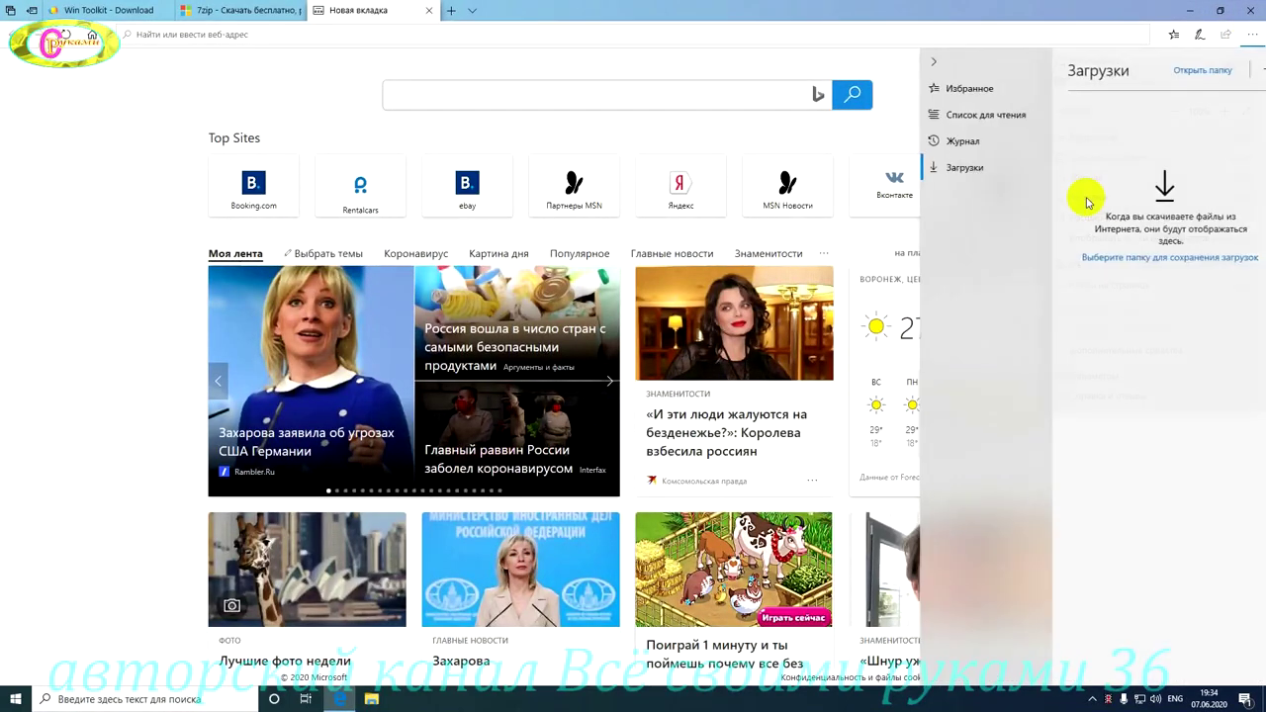
left_click(1177, 259)
left_click(1088, 285)
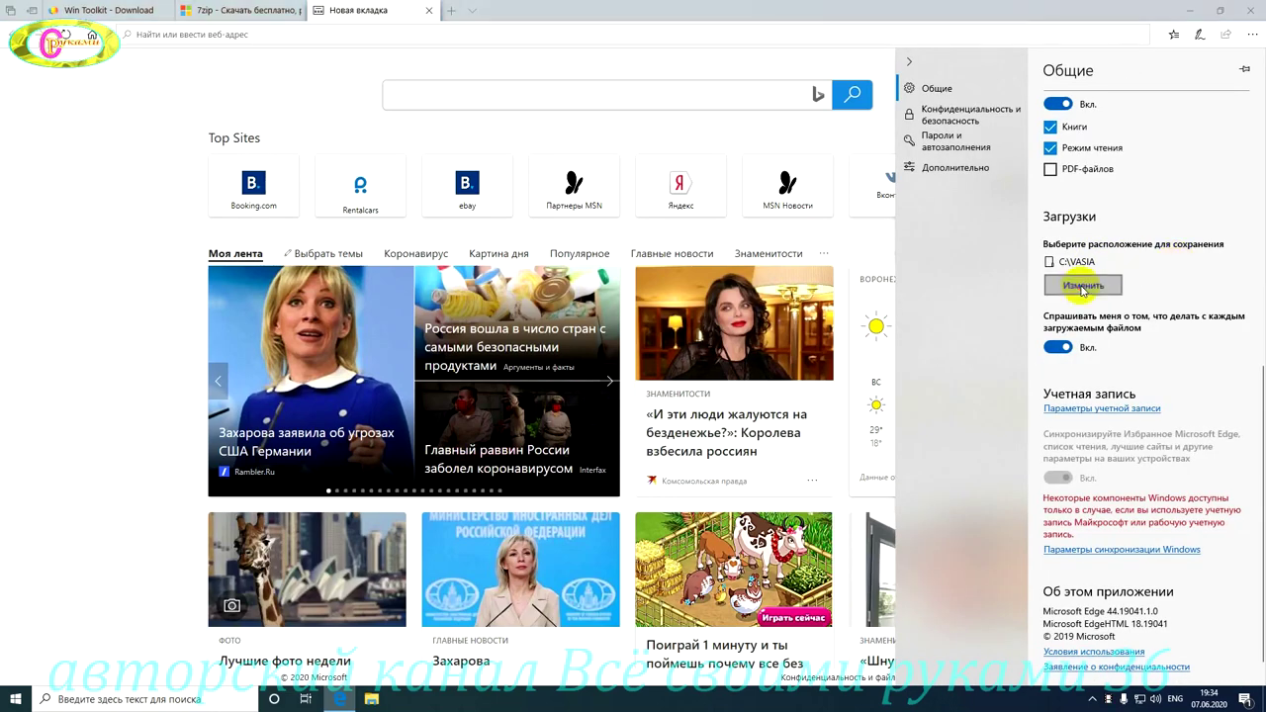
left_click(66, 256)
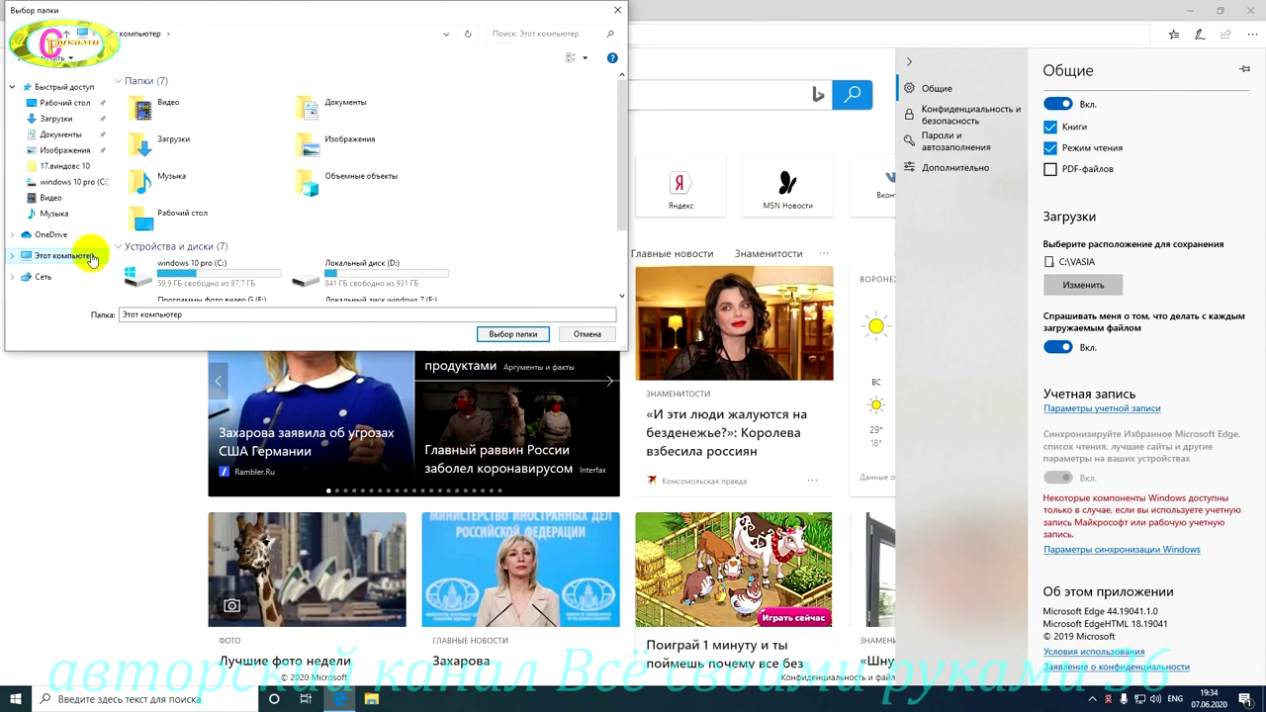
left_click(211, 268)
double_click(211, 268)
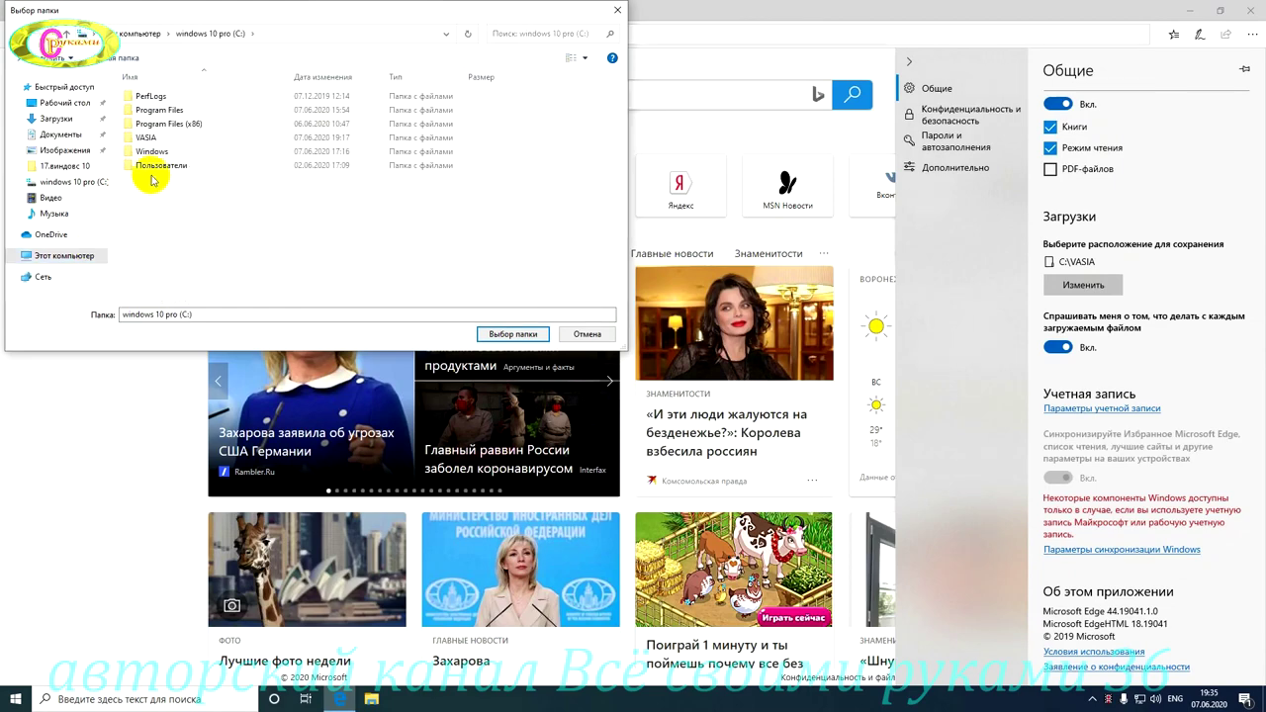
left_click(150, 138)
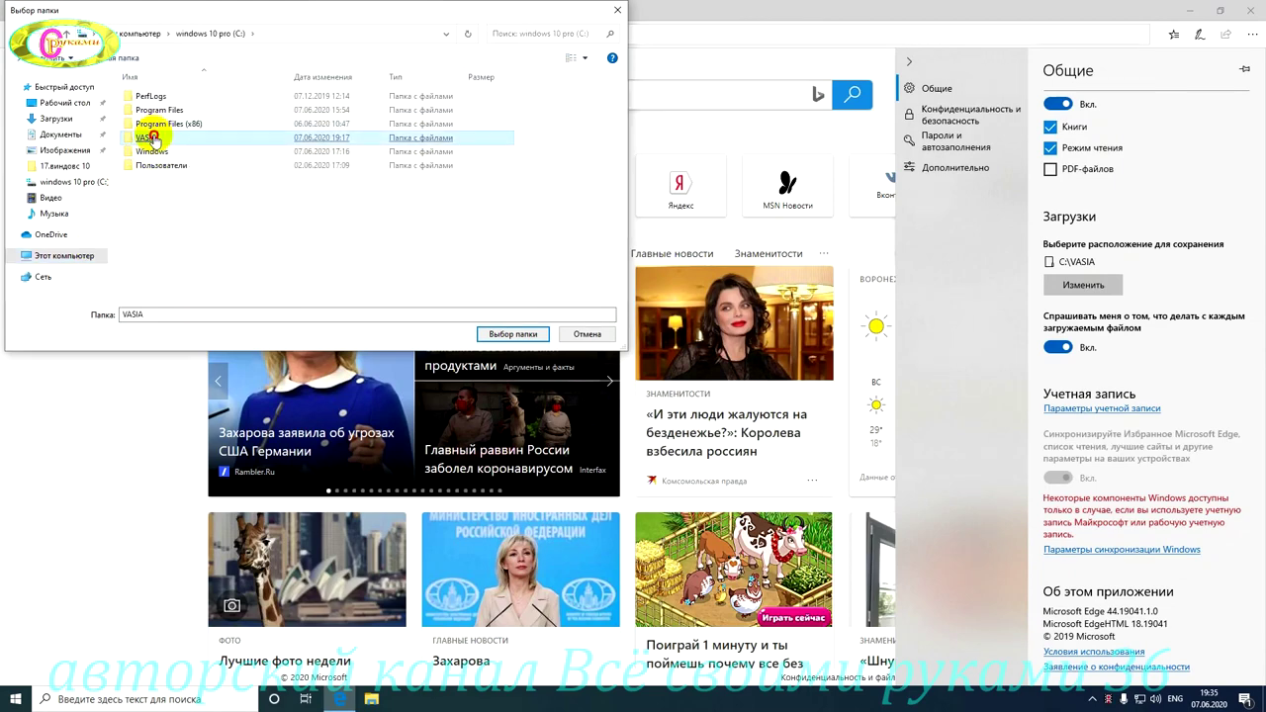
double_click(150, 137)
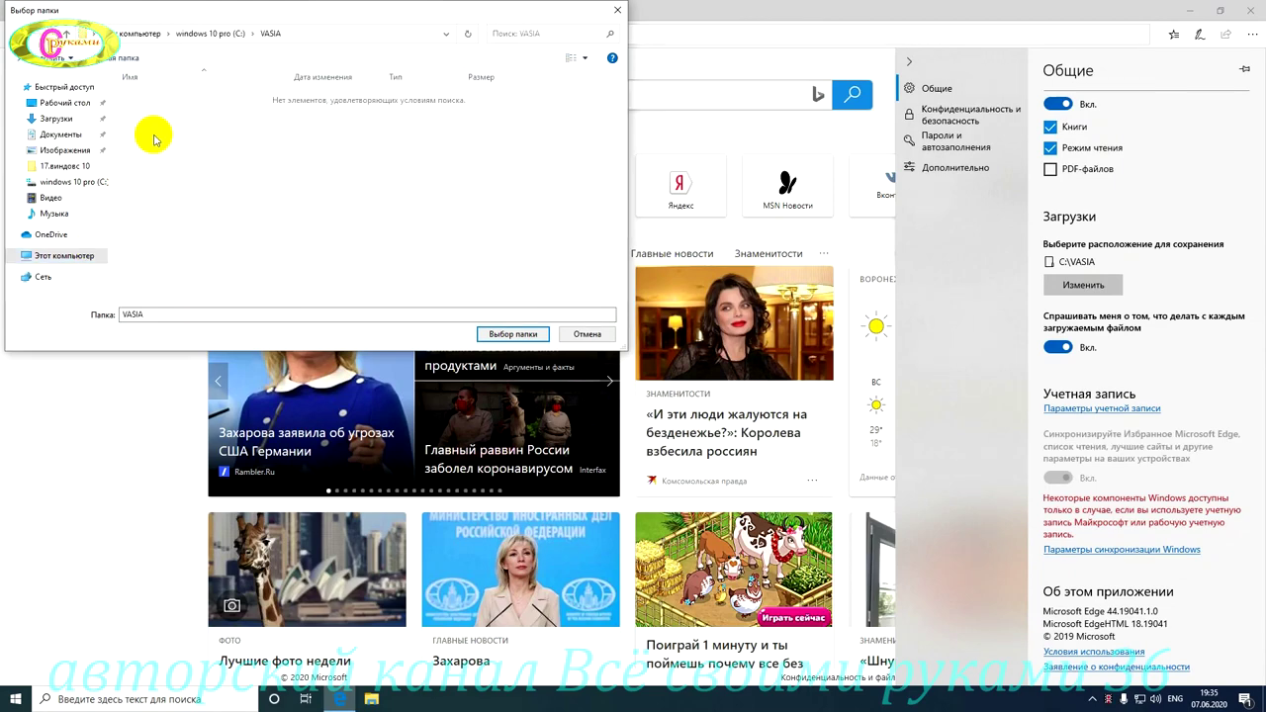
left_click(509, 335)
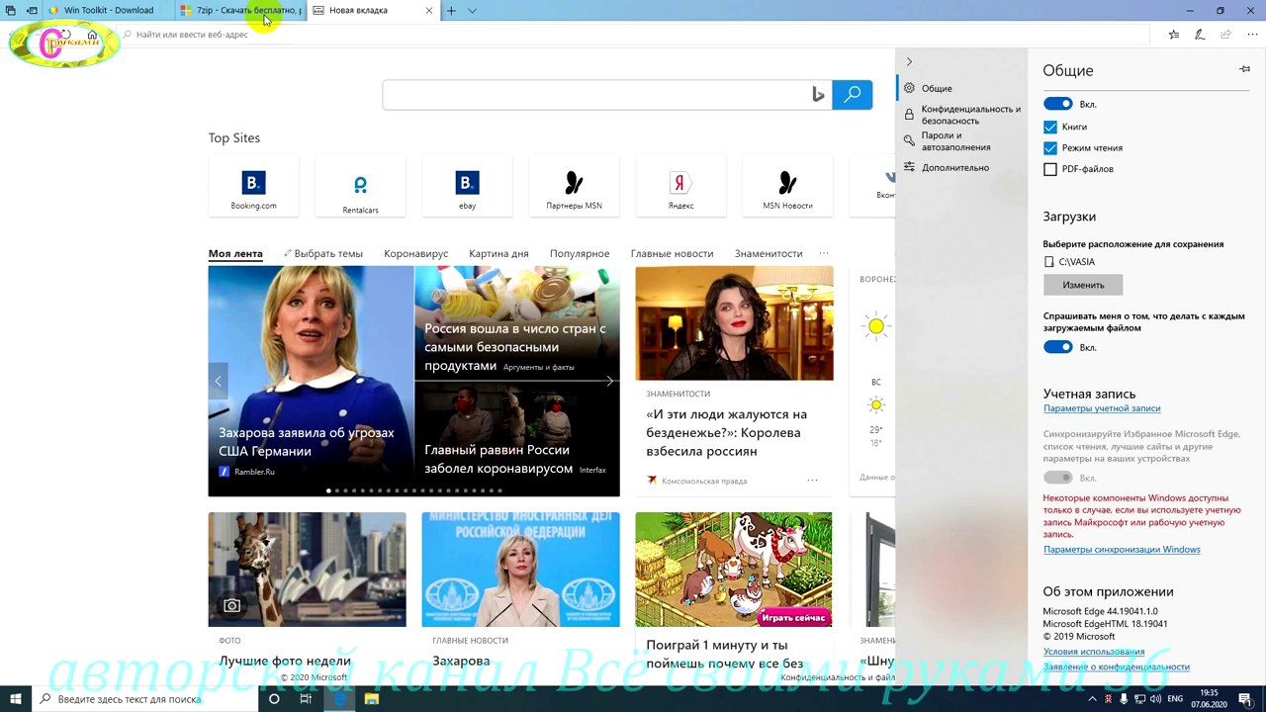
Download the 7zip installer (7zip_setup.exe) from the already opened 7zip 19.00 page and save it.
left_click(265, 20)
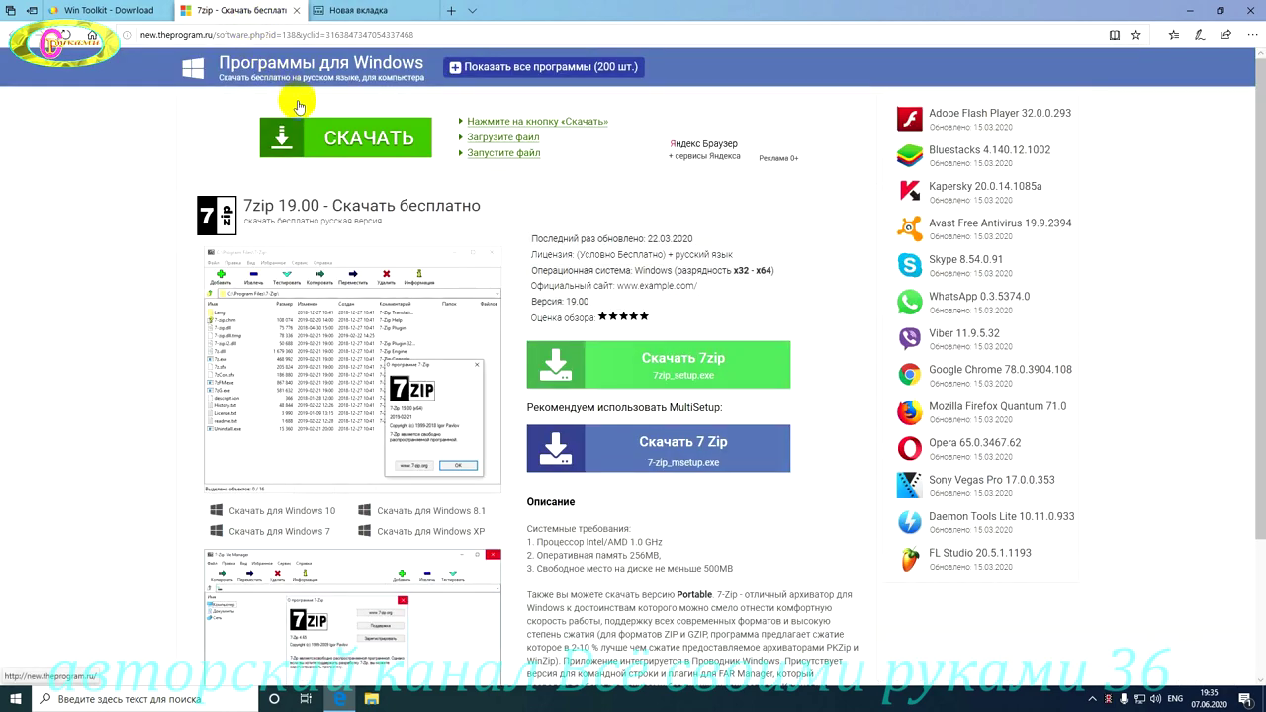
left_click(657, 368)
left_click(760, 667)
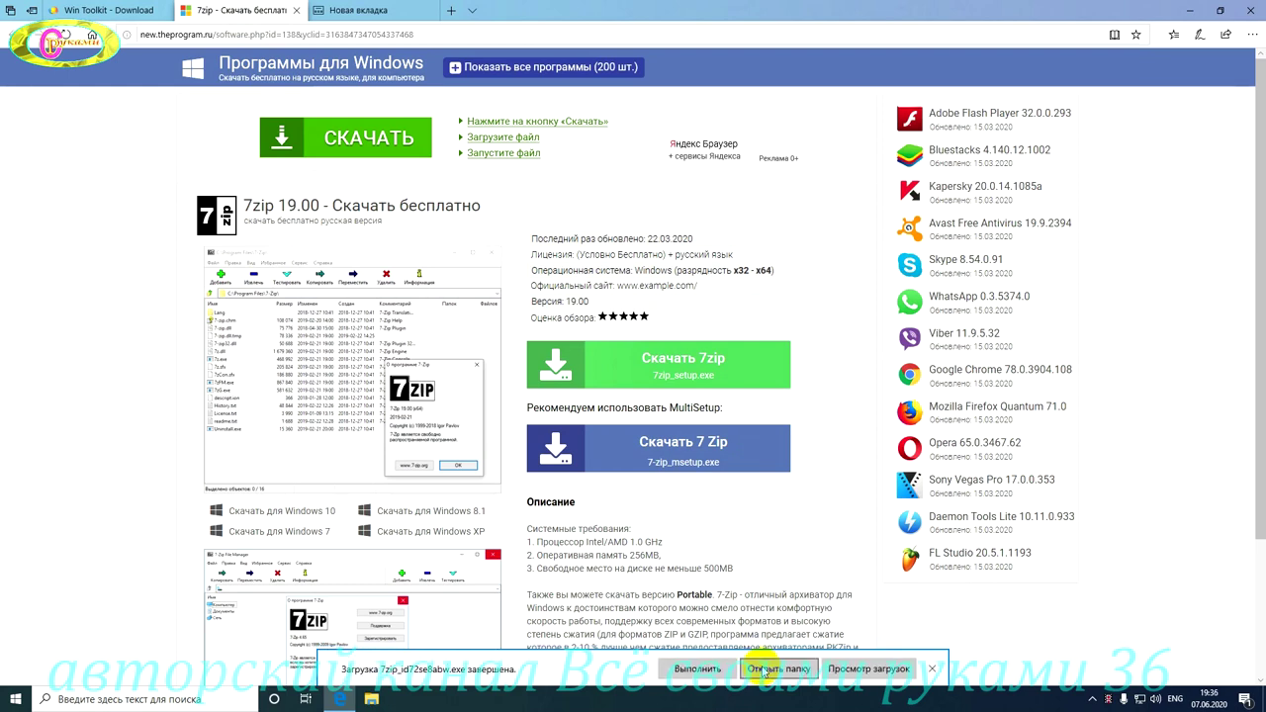
Download and save WinToolkit_1.7.0.15.7z from the LO4D.com UK mirror, and close the browser with all its tabs.
mouse_move(106, 14)
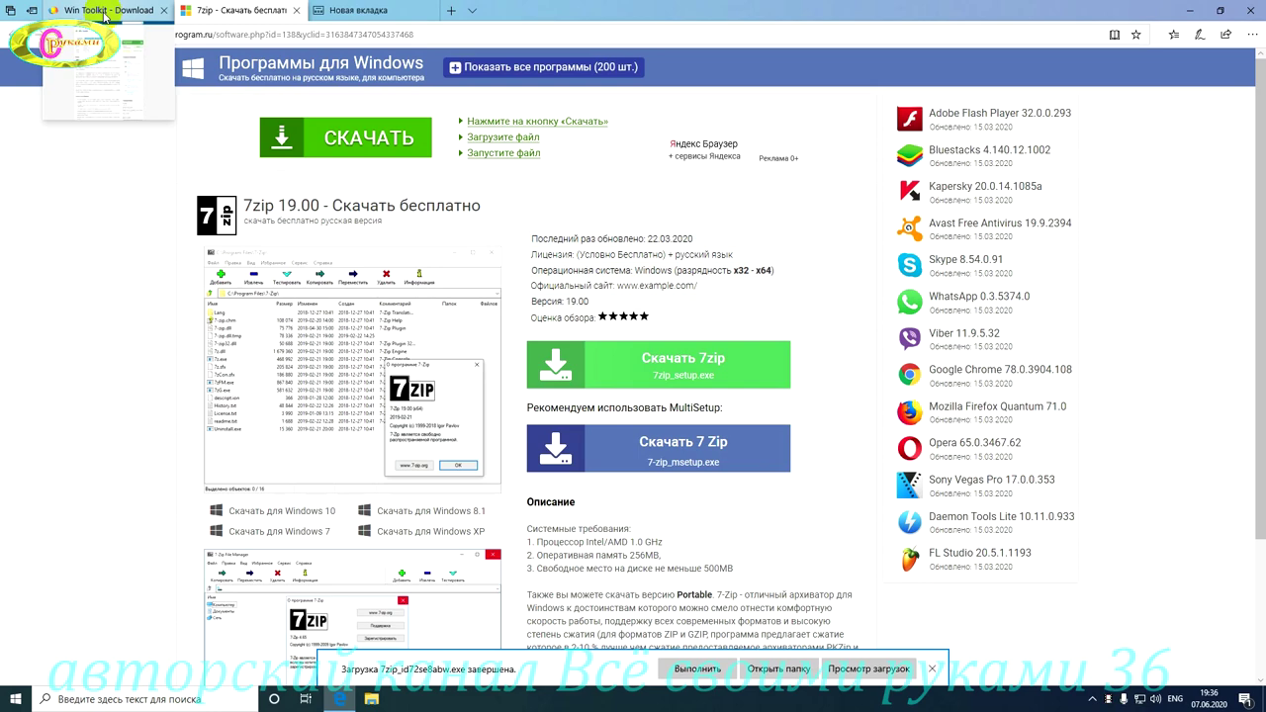
left_click(106, 15)
left_click(825, 260)
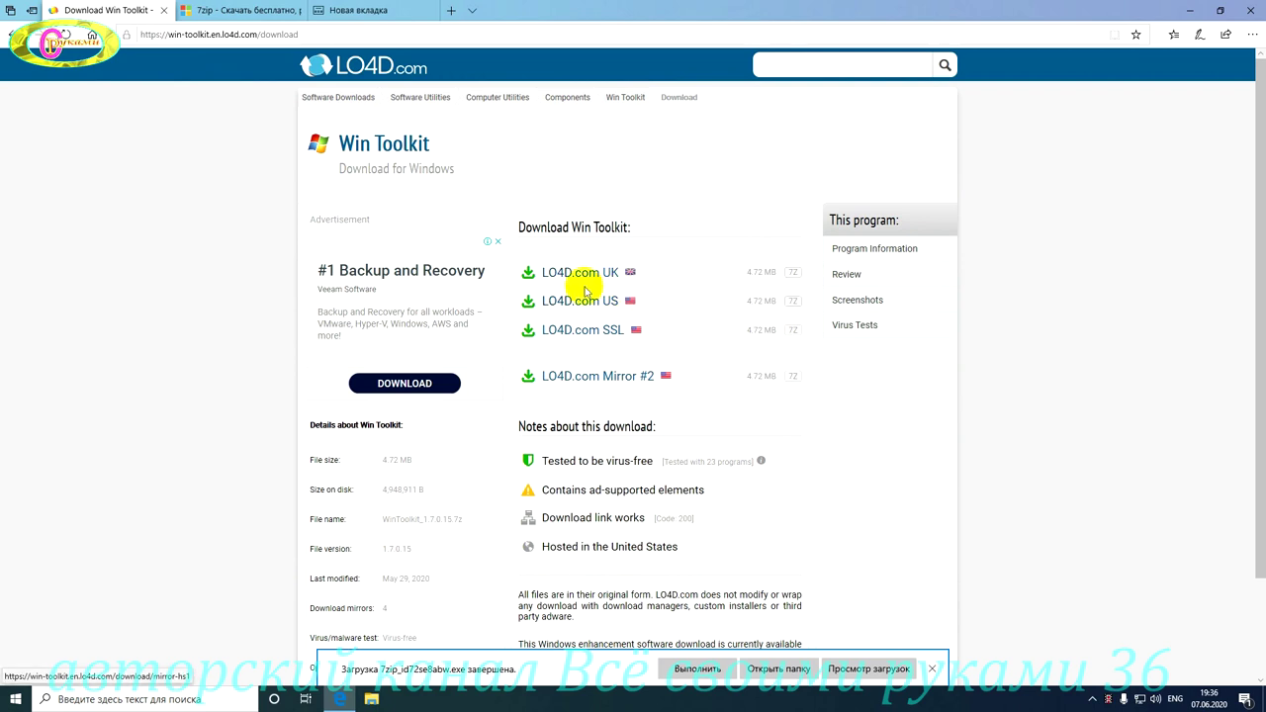
left_click(583, 273)
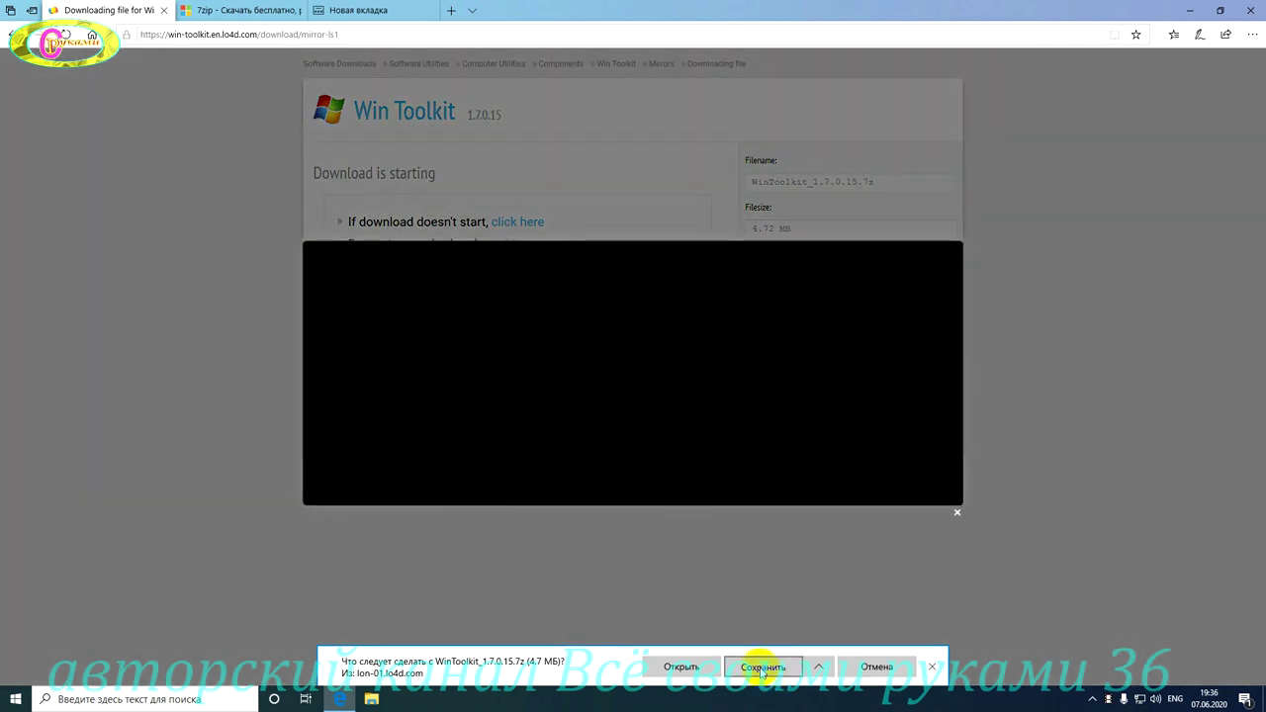
left_click(762, 667)
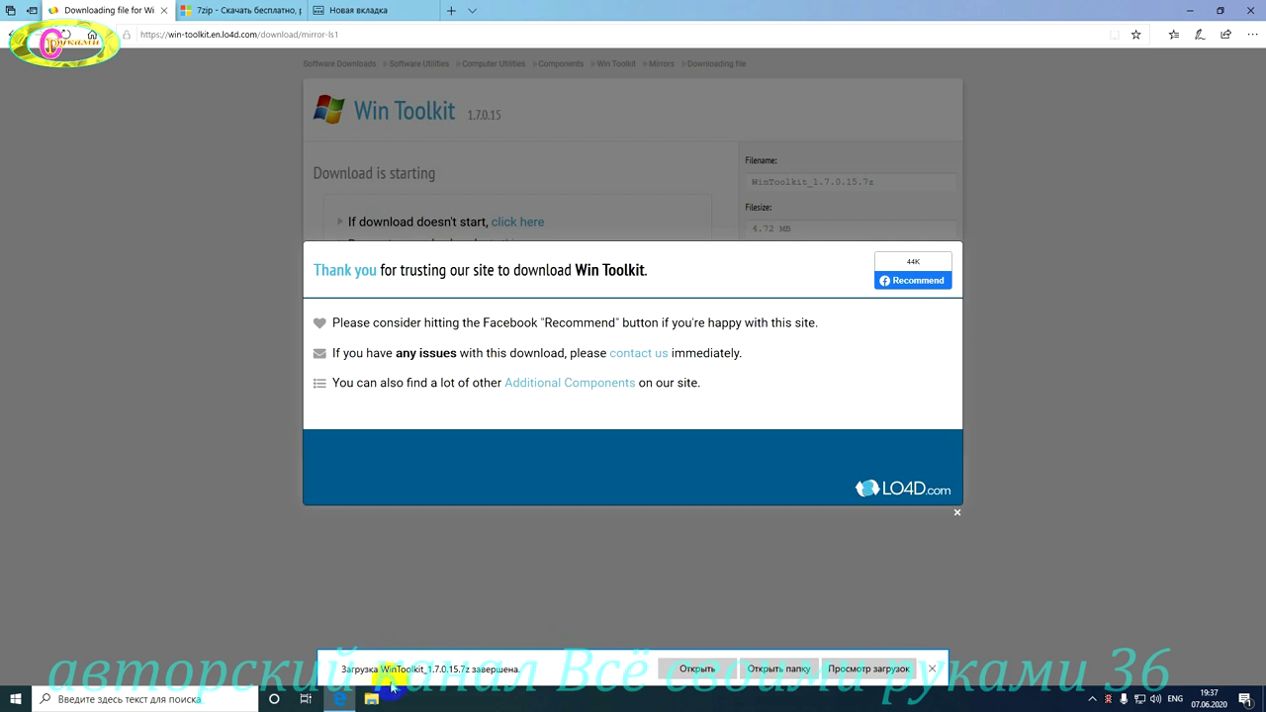
left_click(1251, 11)
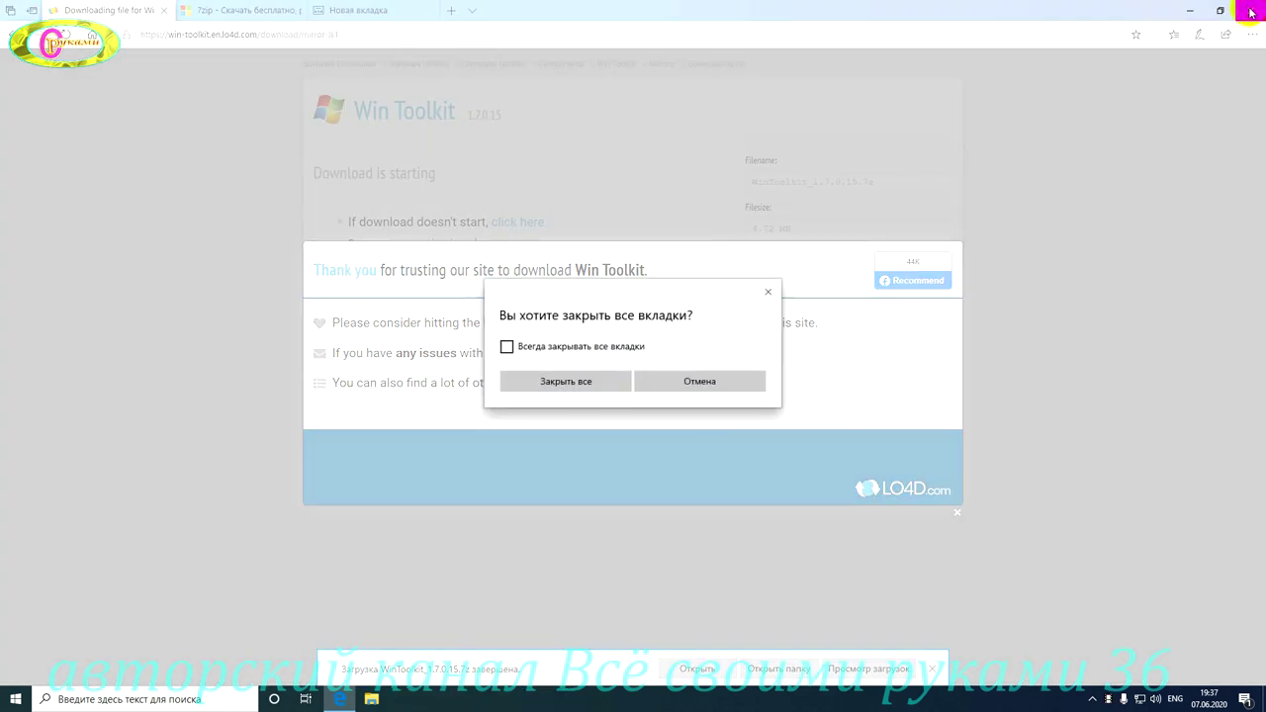
left_click(585, 379)
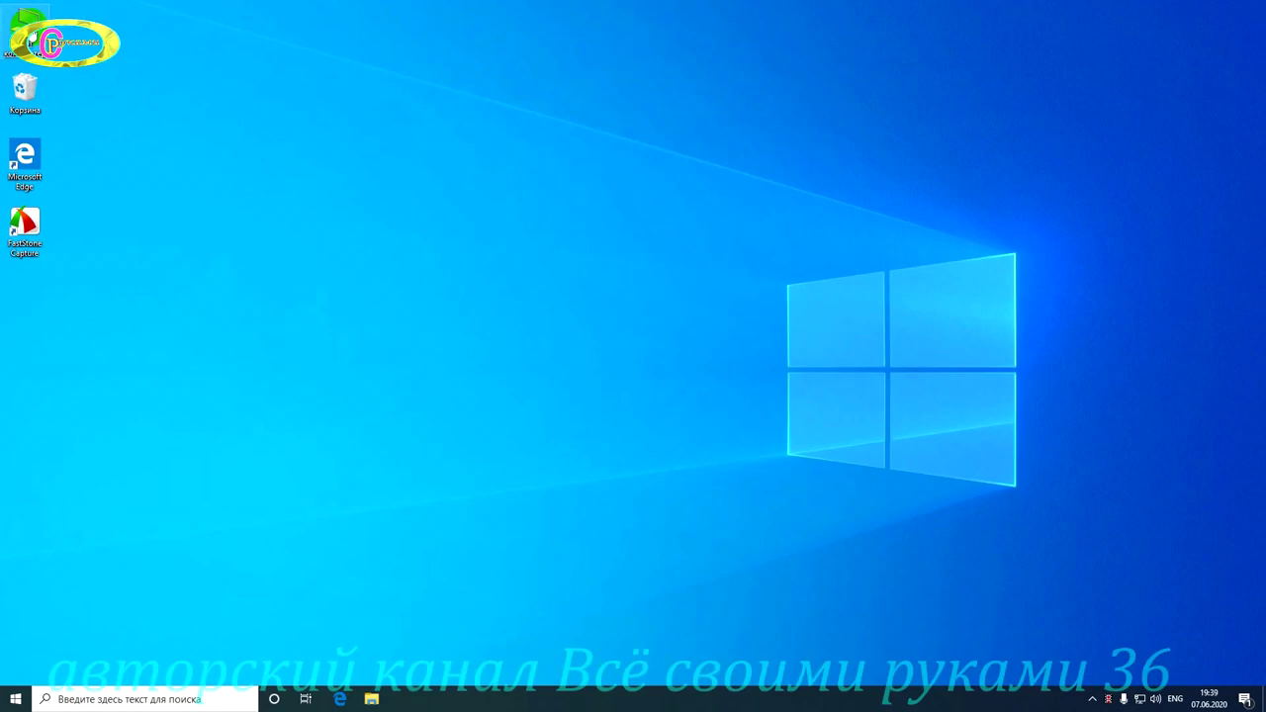
Open the VASIA folder on drive C: and select the downloaded 7zip installer.
left_click(30, 36)
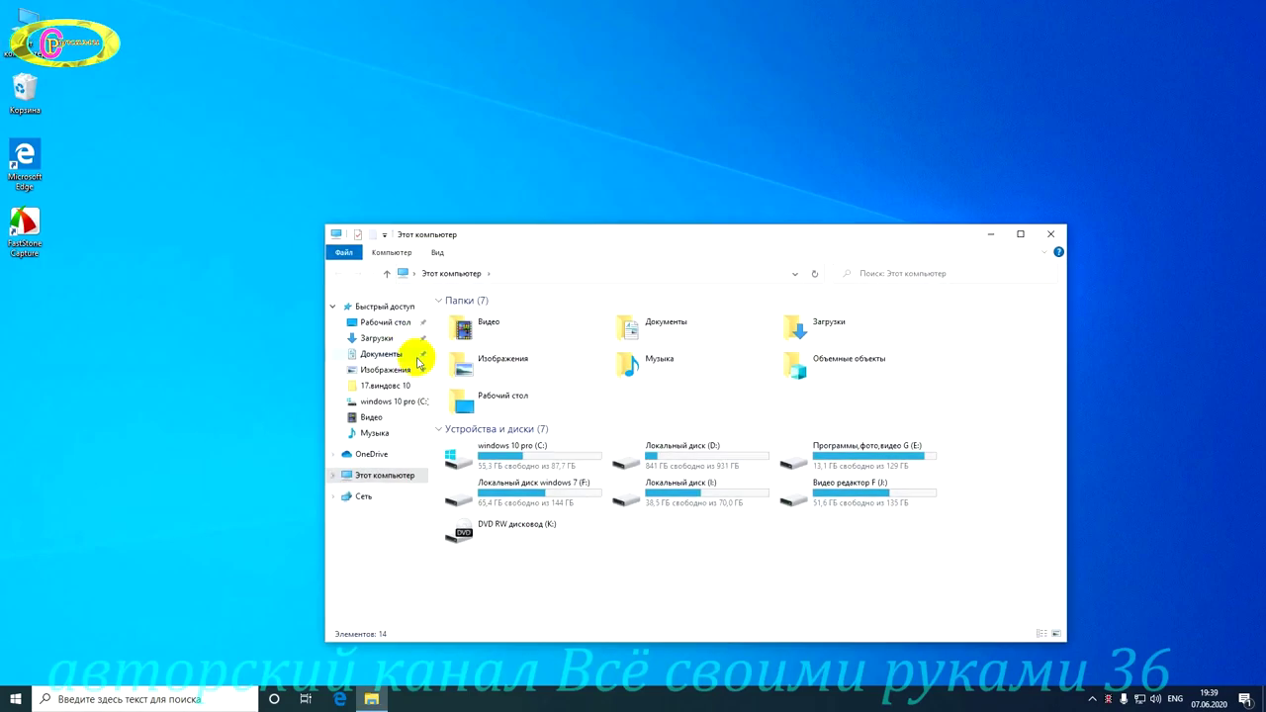
double_click(523, 447)
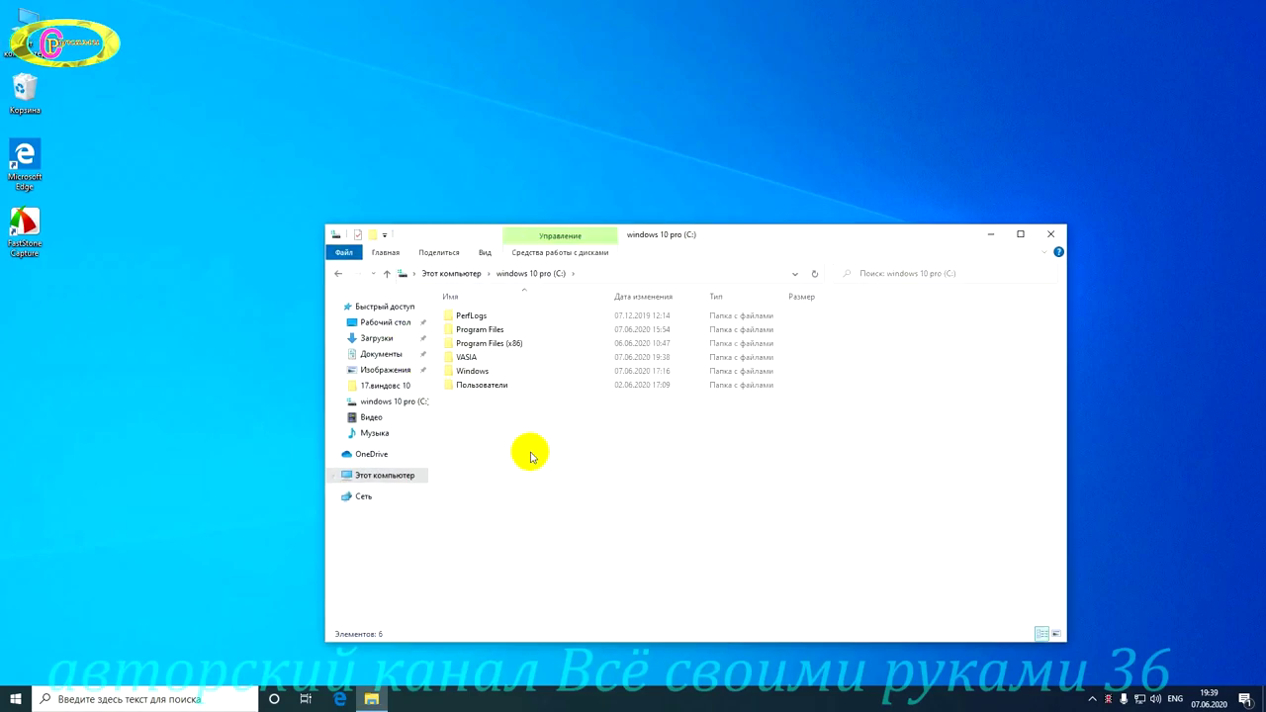
double_click(465, 357)
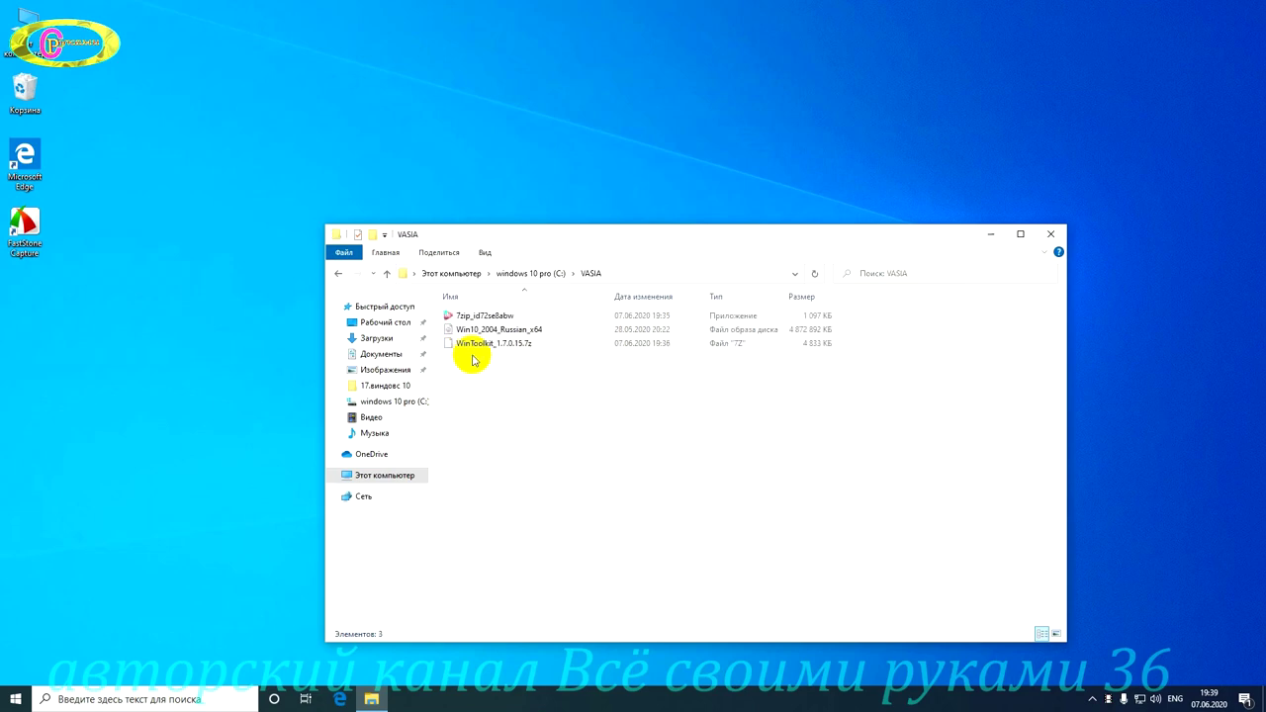
left_click(538, 324)
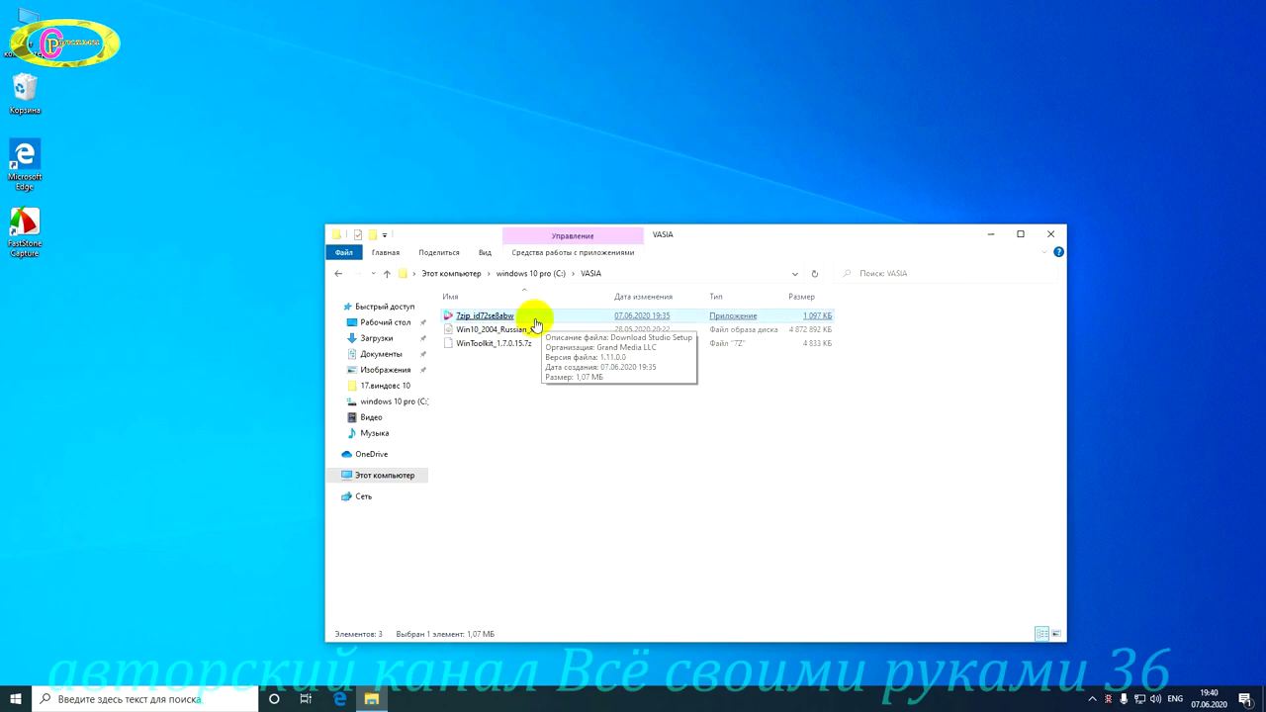
Install 7-Zip 19.00 (x64) from the 7z1900-x64 installer into C:\Program Files\7-Zip\ and close the setup.
left_click(527, 332)
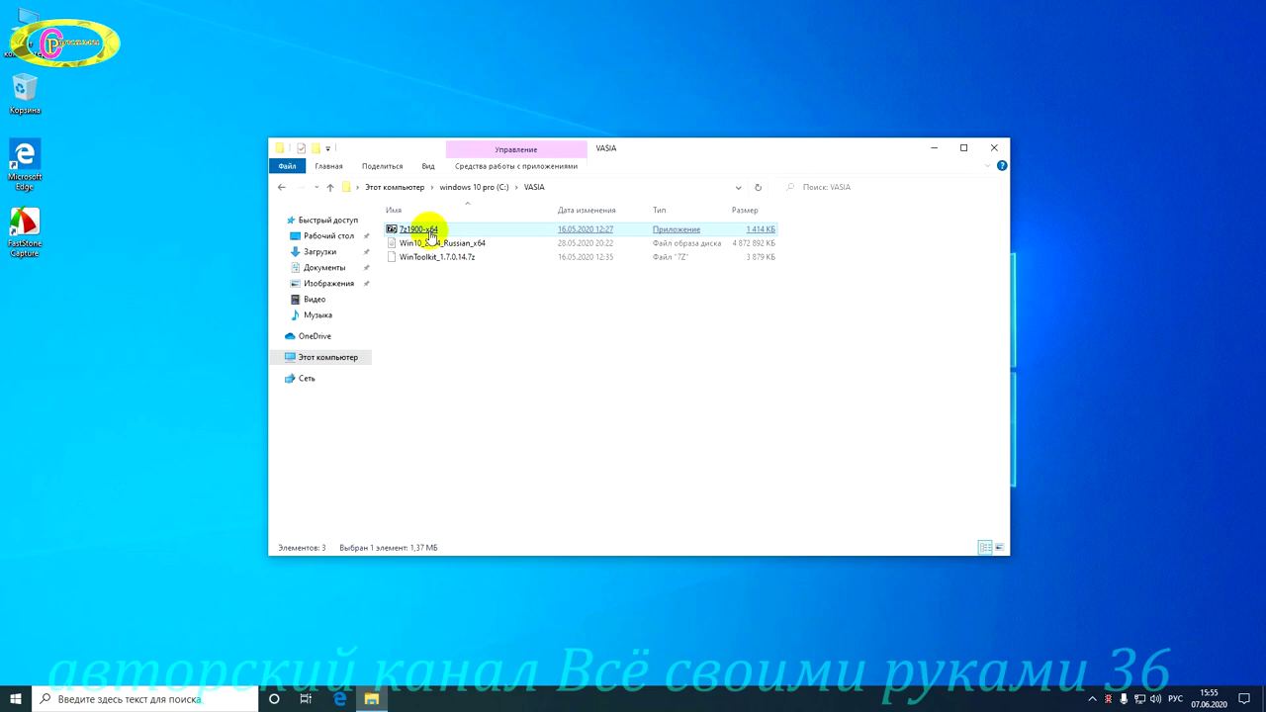
double_click(430, 235)
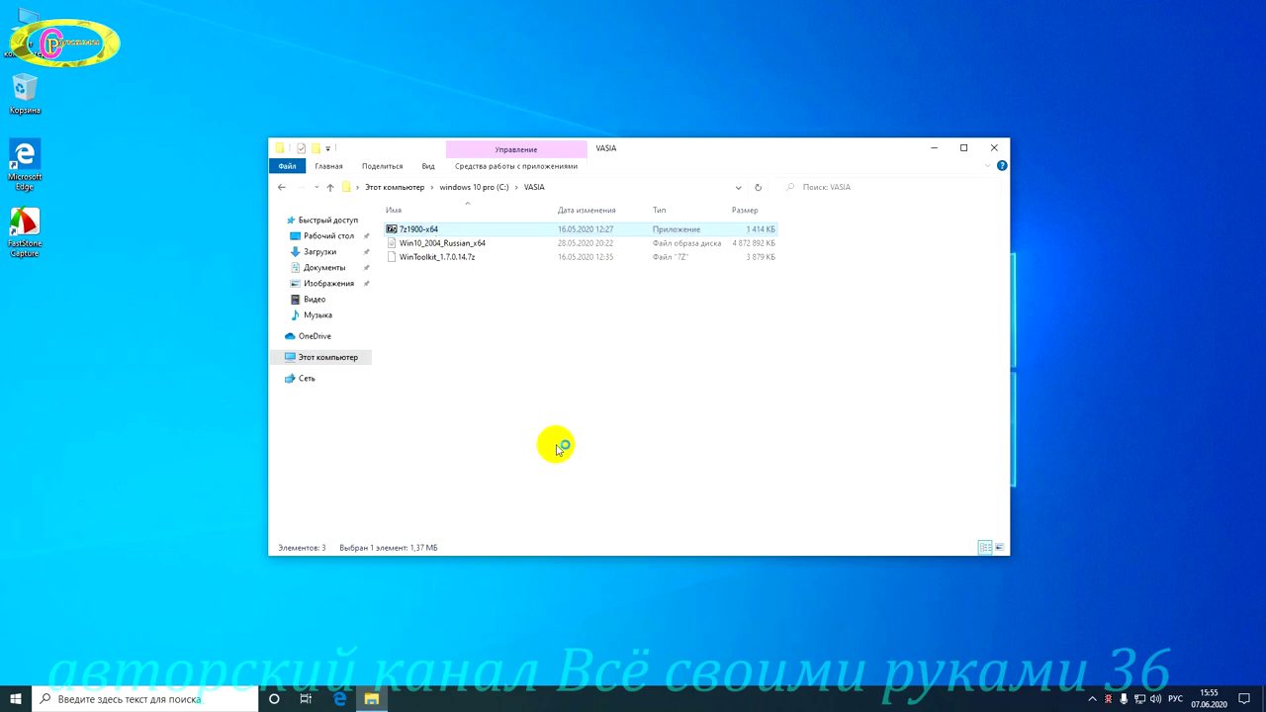
left_click(619, 393)
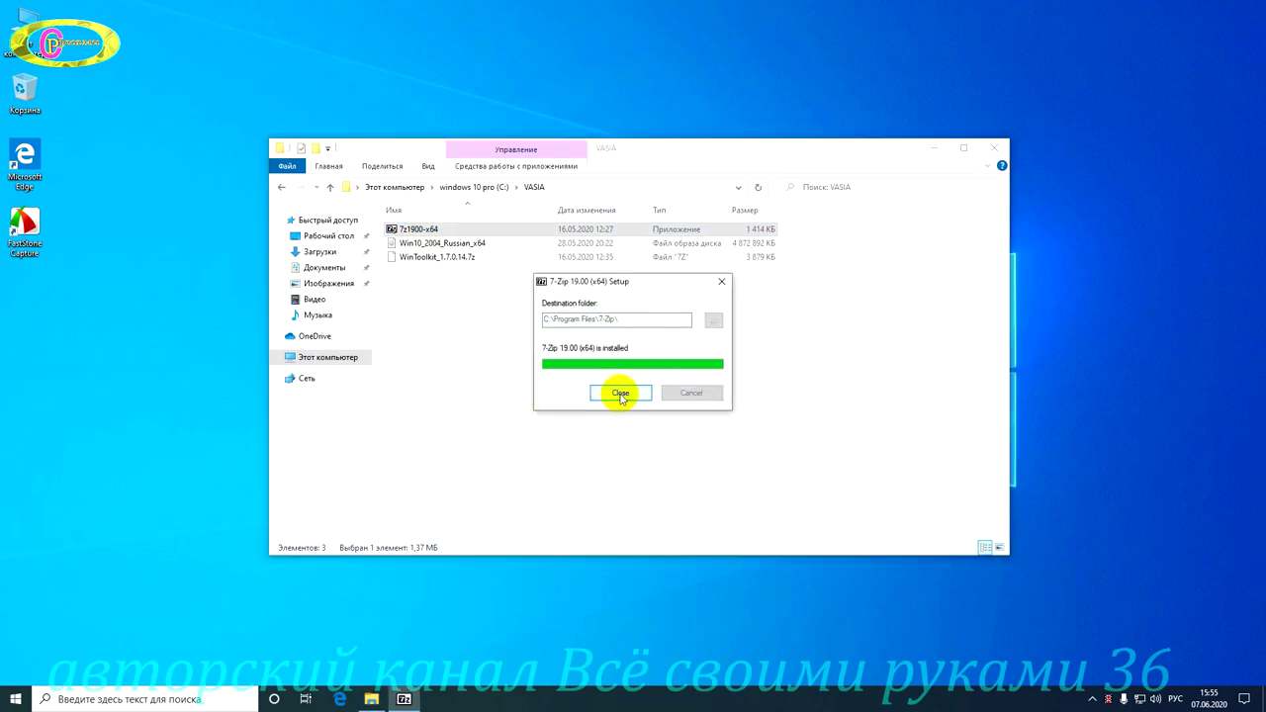
left_click(620, 393)
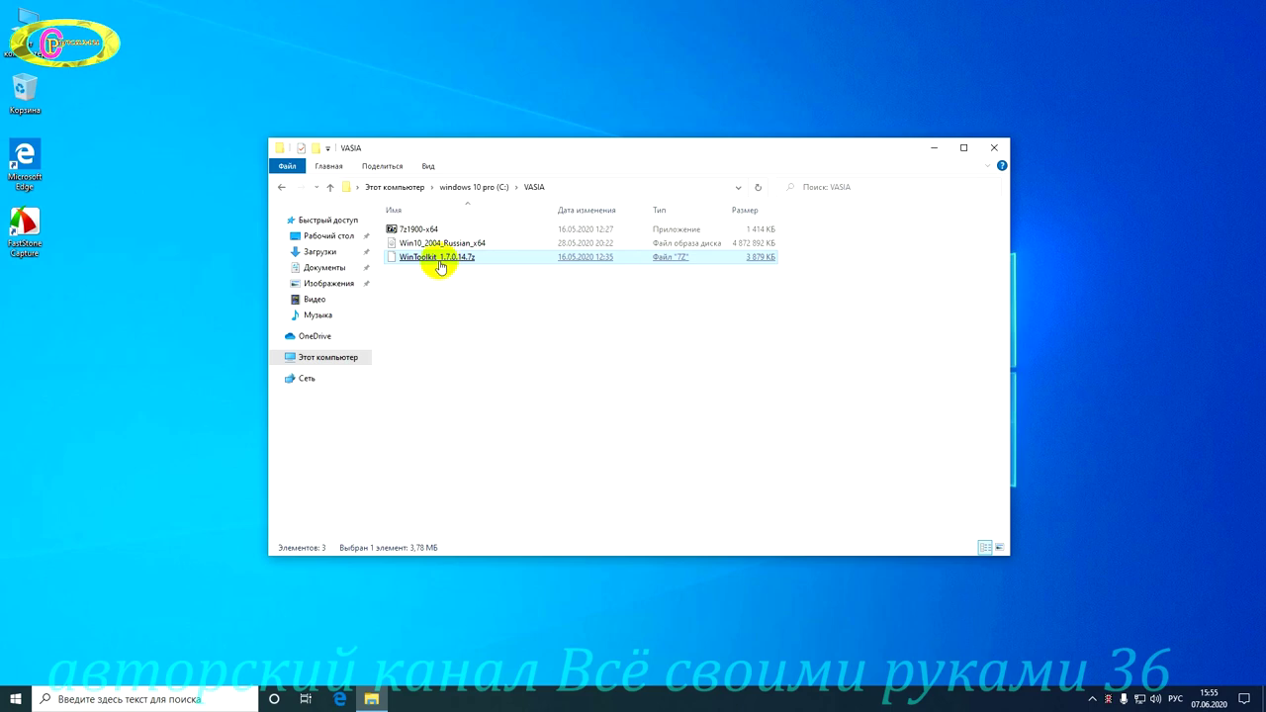
Extract the WinToolkit_1.7.0.14.7z archive with 7-Zip directly into the VASIA folder and select the extracted WinToolkit application.
right_click(440, 265)
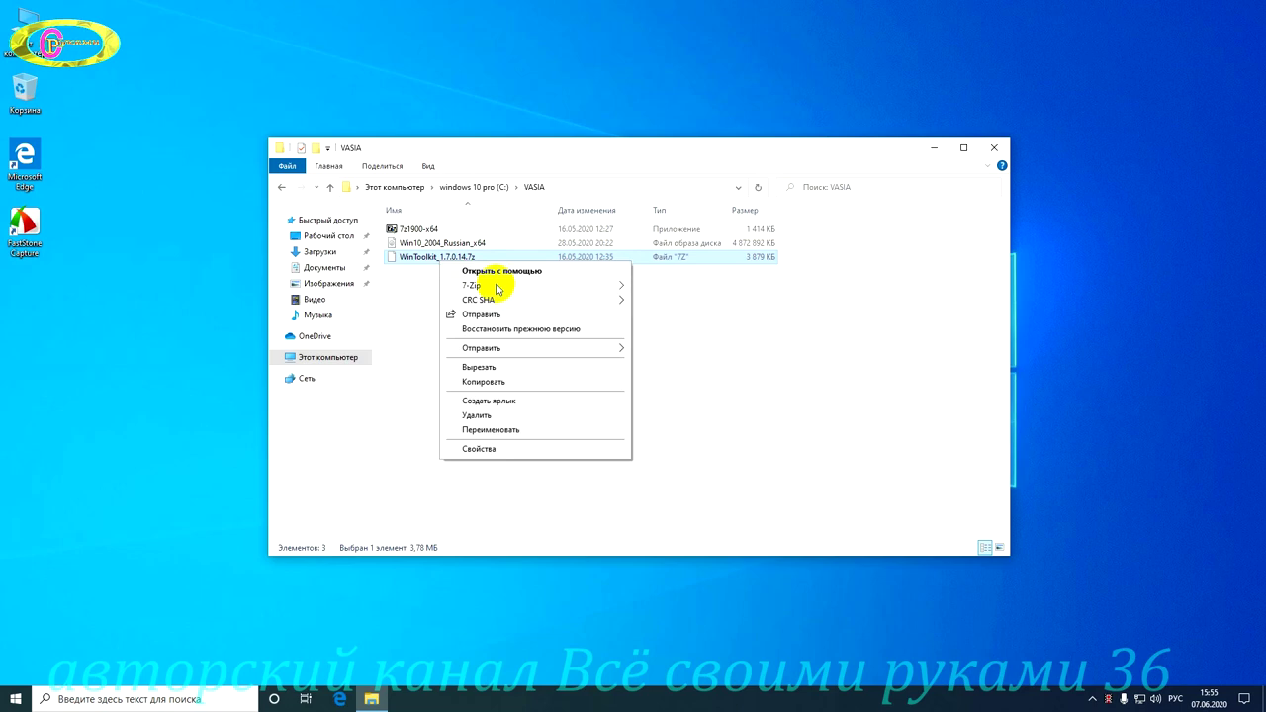
mouse_move(497, 288)
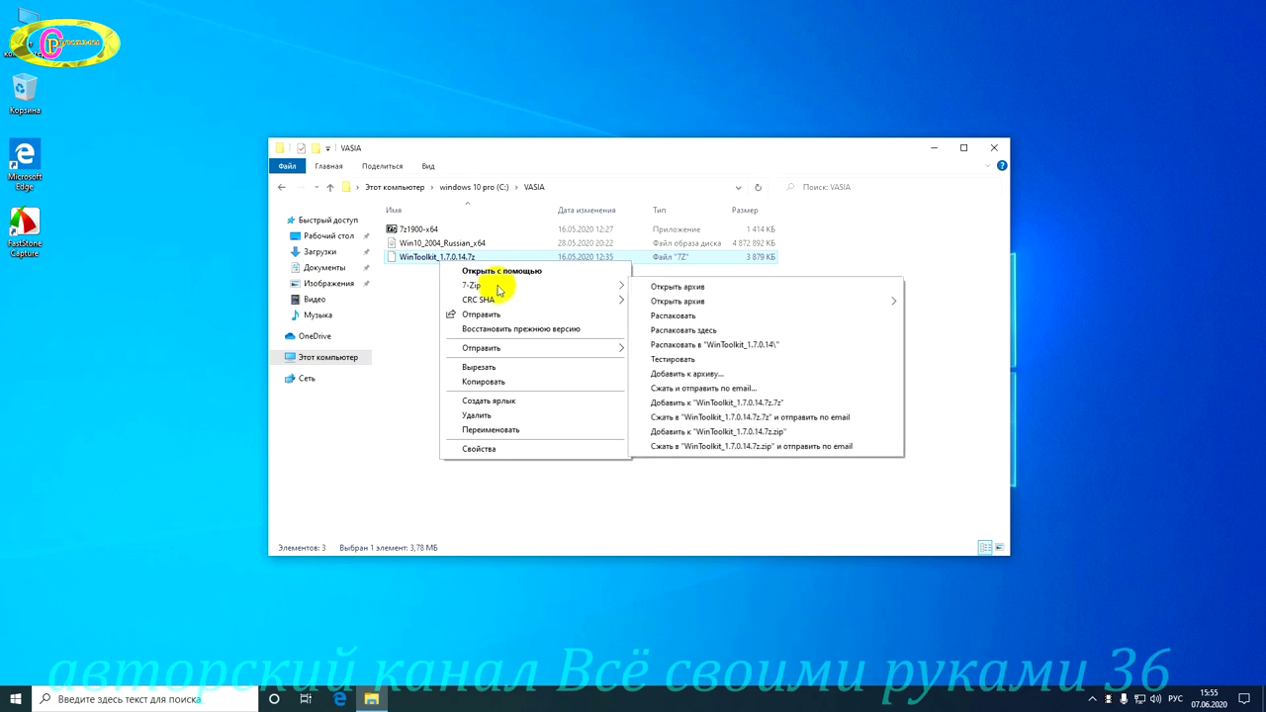
left_click(680, 330)
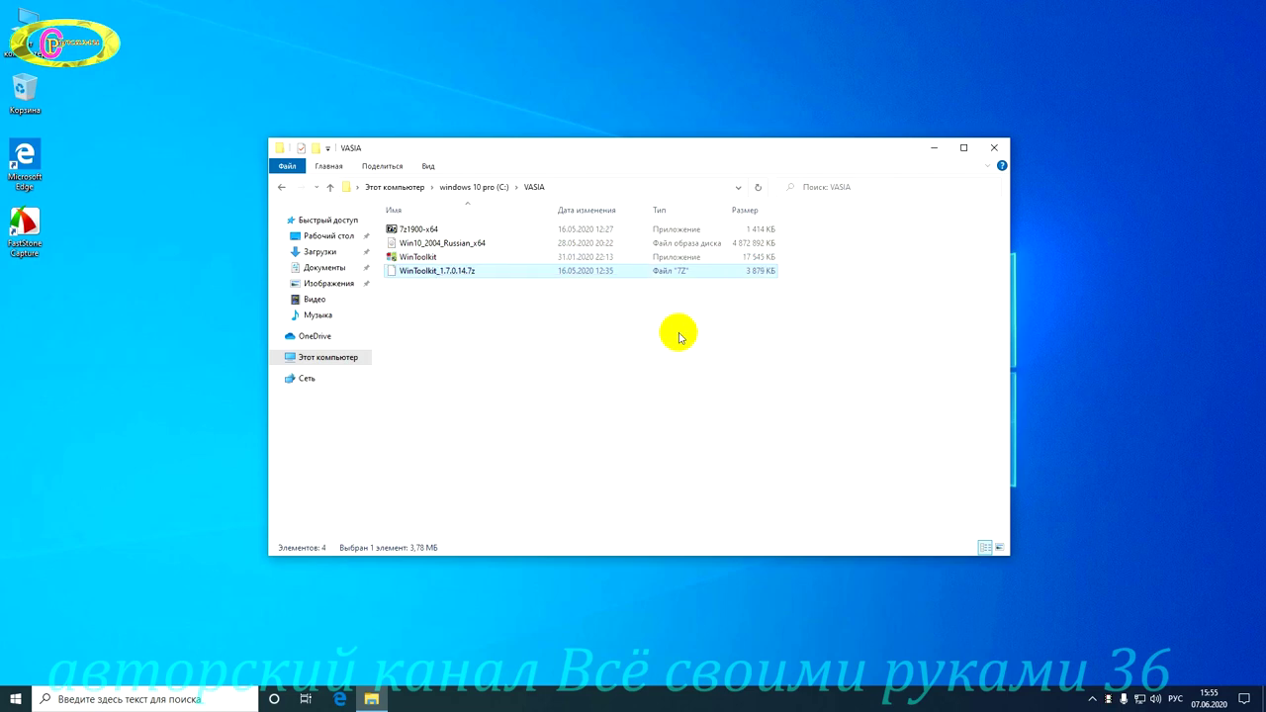
left_click(414, 258)
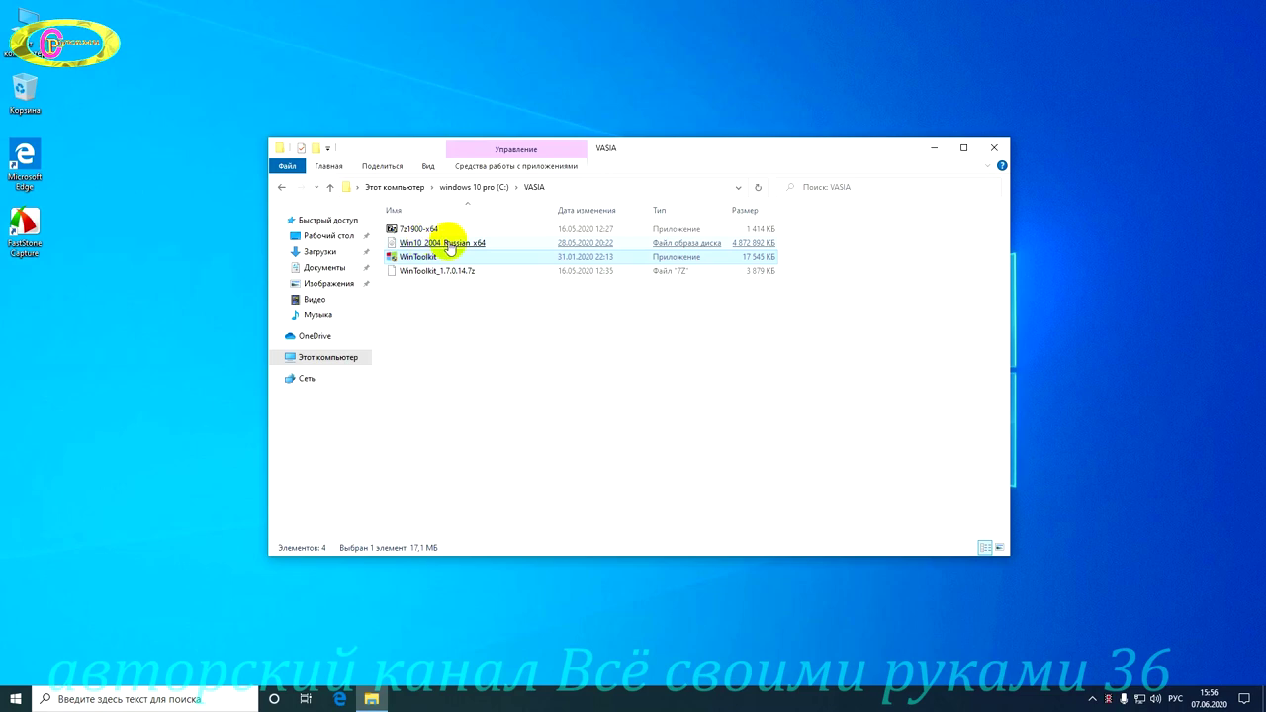
Extract the Win10_2004_Russian_x64 disk image with 7-Zip into a Win10_2004_Russian_x64 subfolder.
left_click(448, 245)
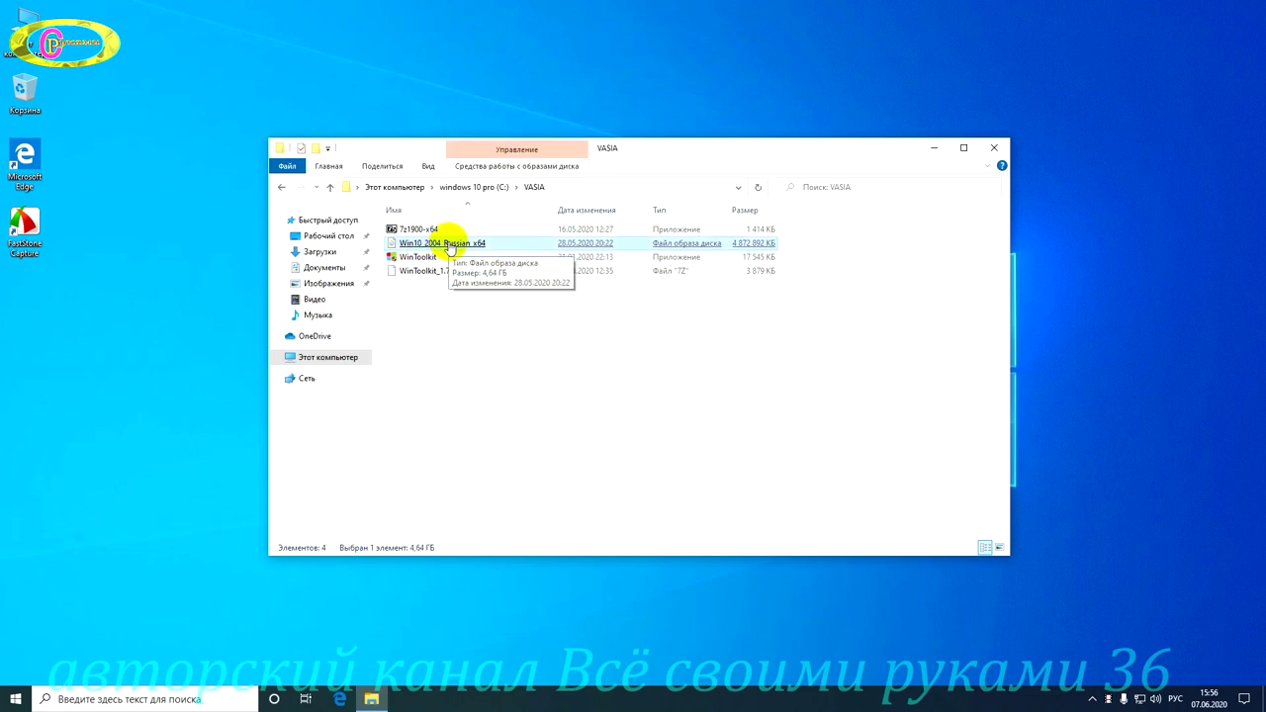
right_click(448, 246)
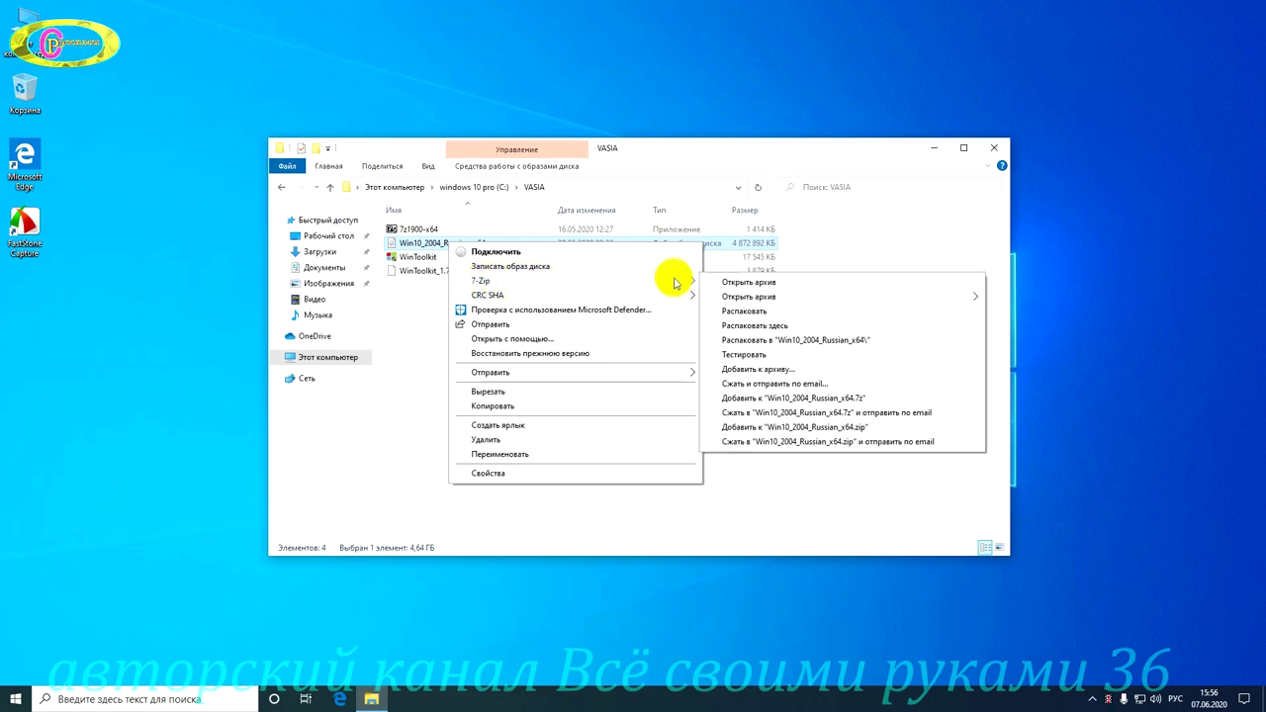
left_click(809, 341)
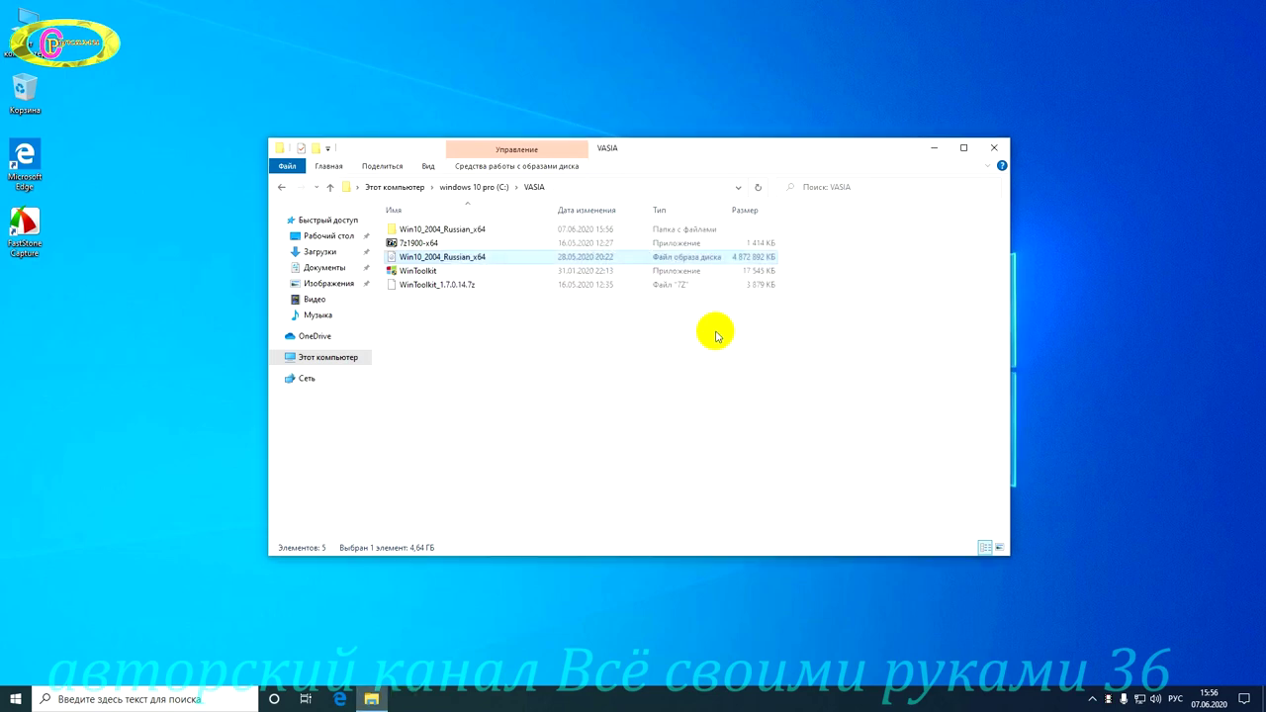
Move the WinToolkit_1.7.0.14.7z archive and the 7z1900-x64 installer to the Recycle Bin.
left_click_drag(437, 283, 26, 97)
left_click_drag(406, 245, 35, 116)
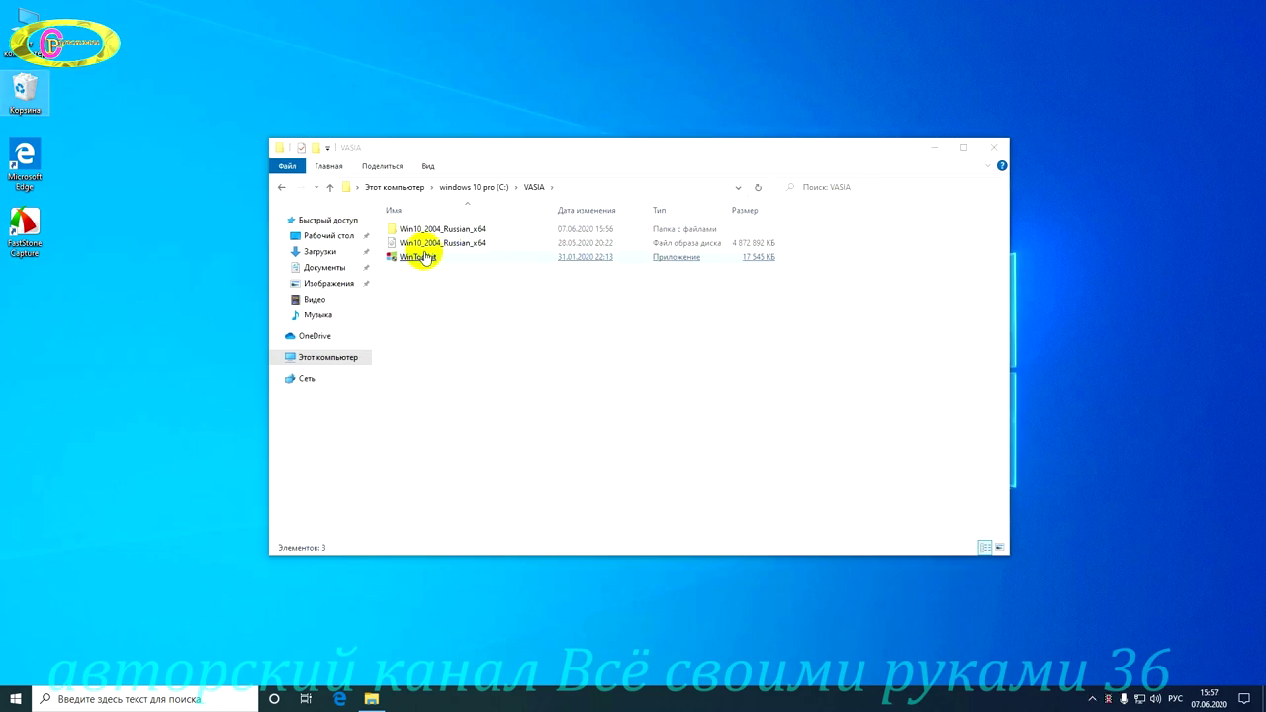
Launch WinToolkit from the VASIA folder and dismiss its Welcome and Notice windows.
left_click(424, 257)
double_click(424, 258)
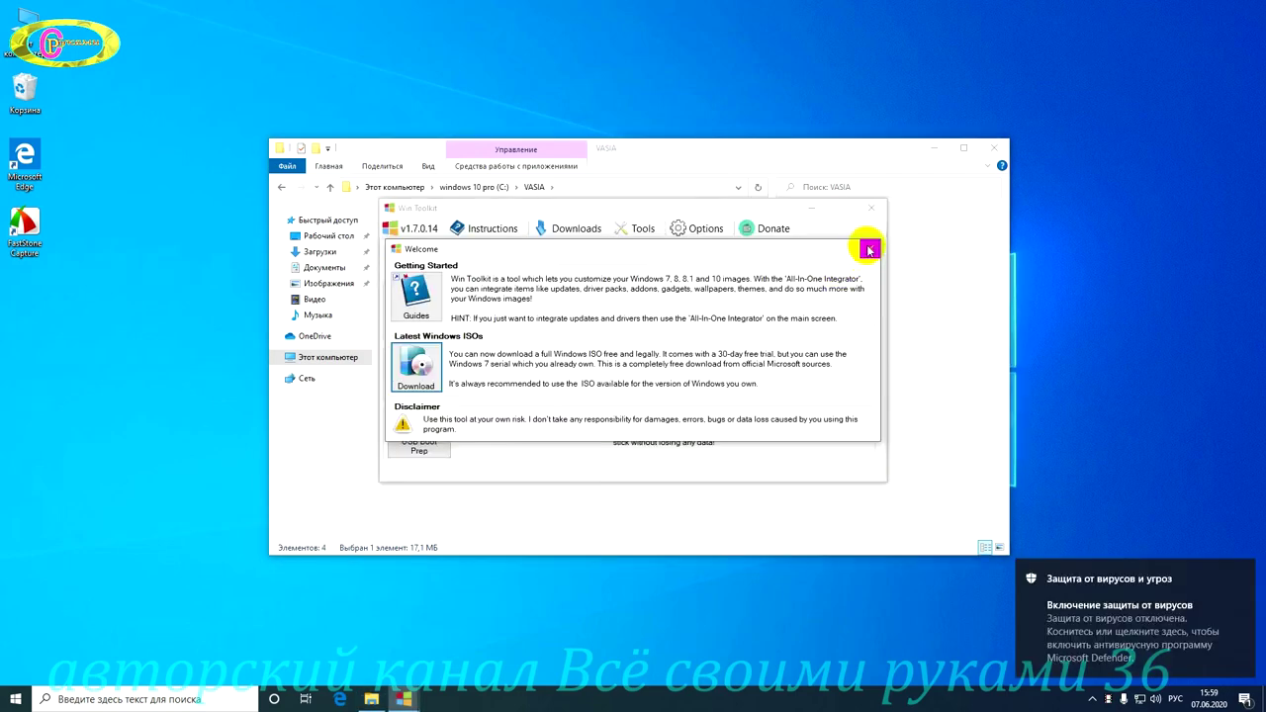
left_click(869, 251)
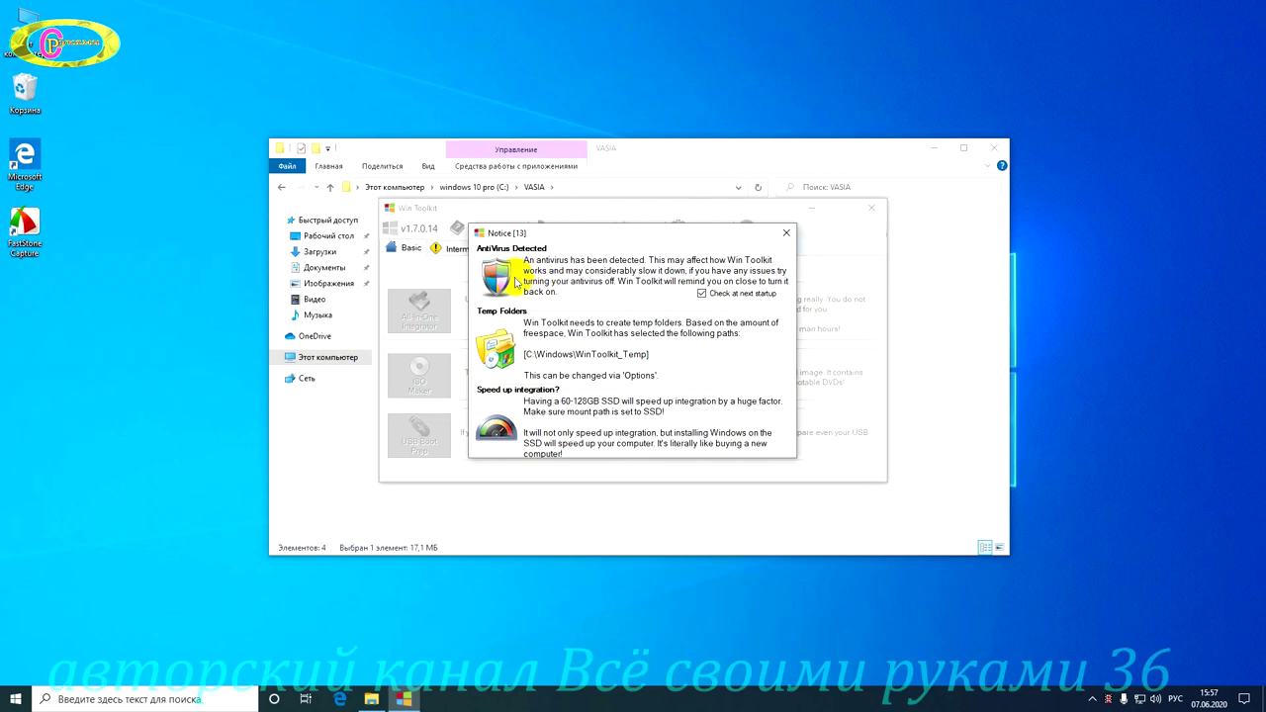
left_click(787, 232)
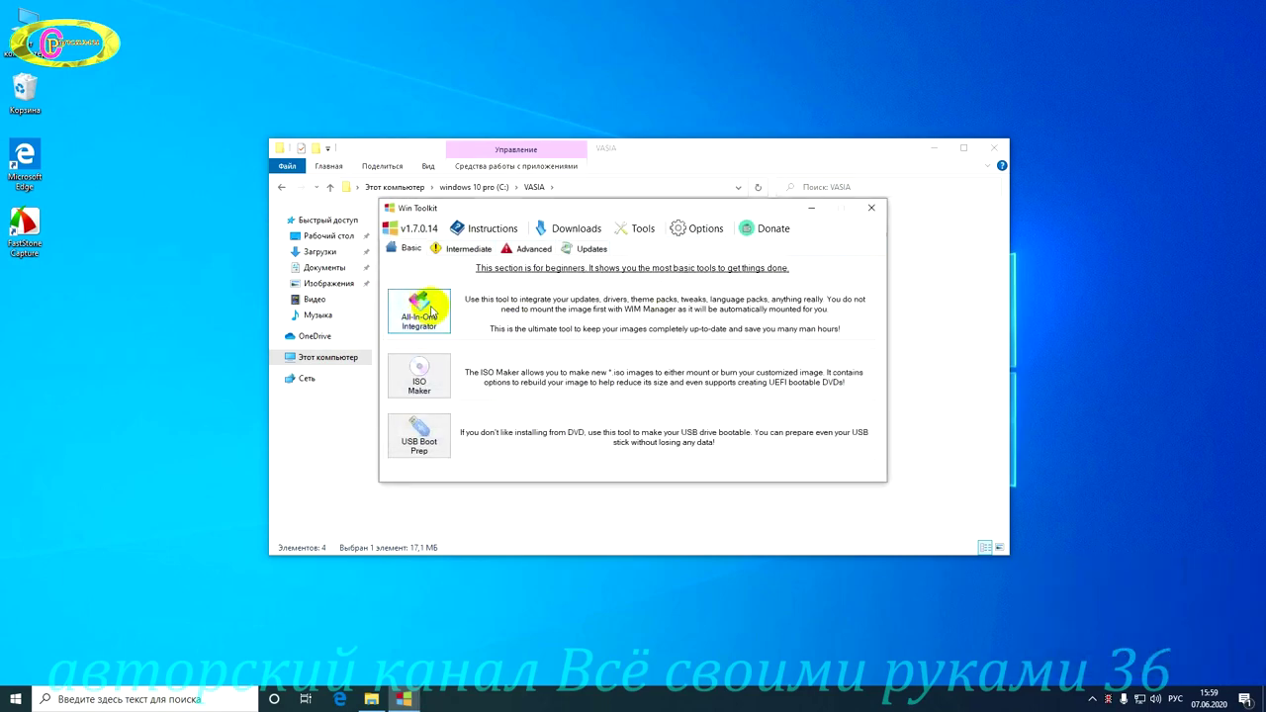
Open the All-In-One Integrator and load the WIM file install.wim from C:\VASIA\Win10_2004_Russian_x64\sources.
left_click(427, 313)
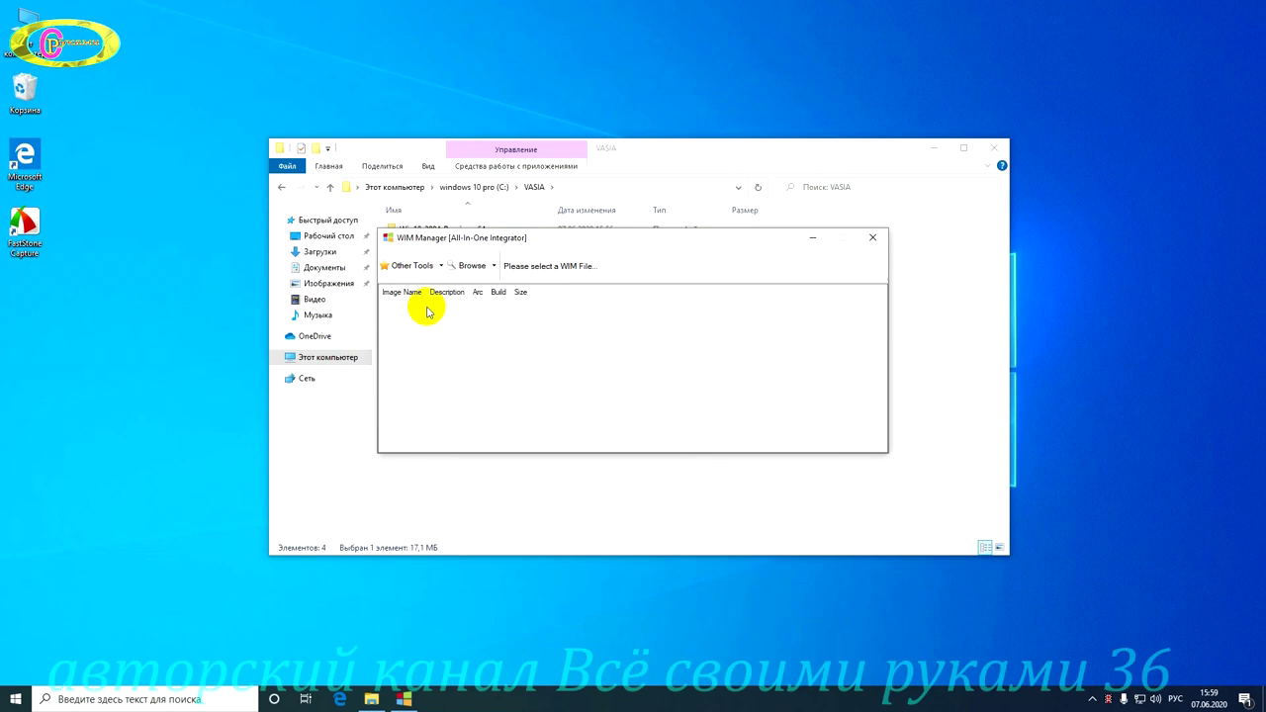
left_click(483, 267)
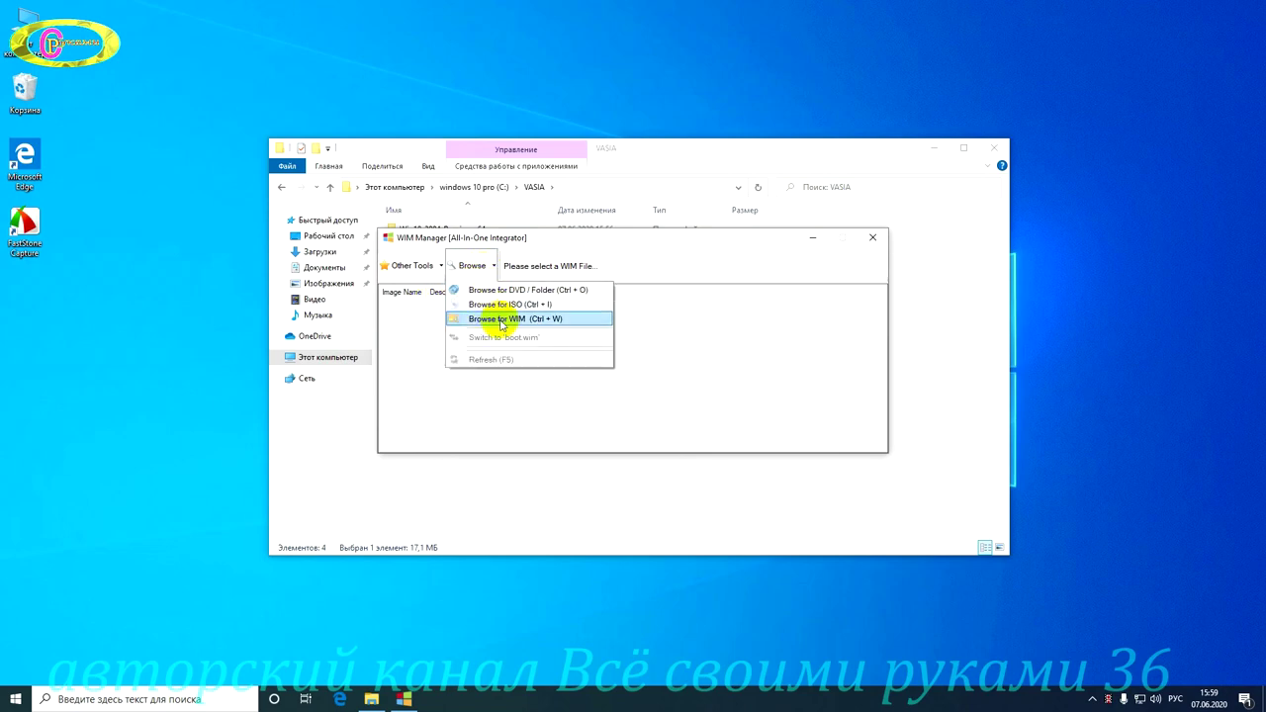
left_click(547, 320)
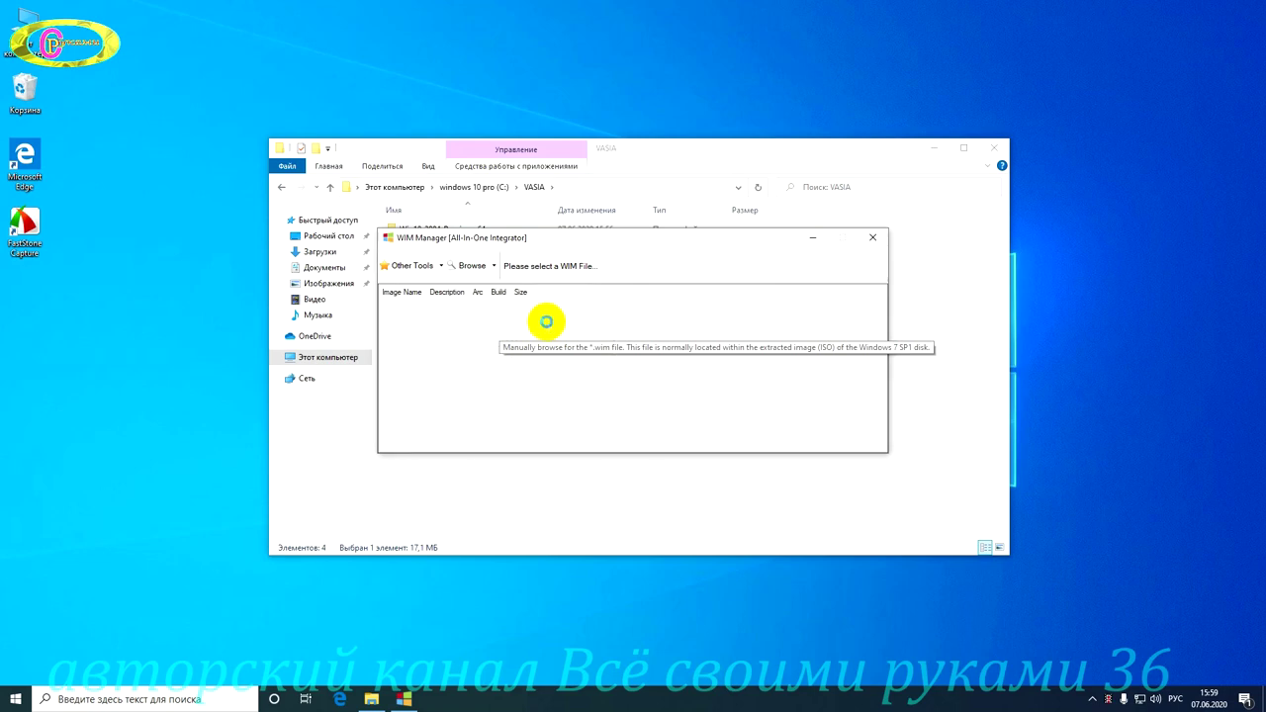
left_click(421, 472)
double_click(544, 519)
double_click(524, 386)
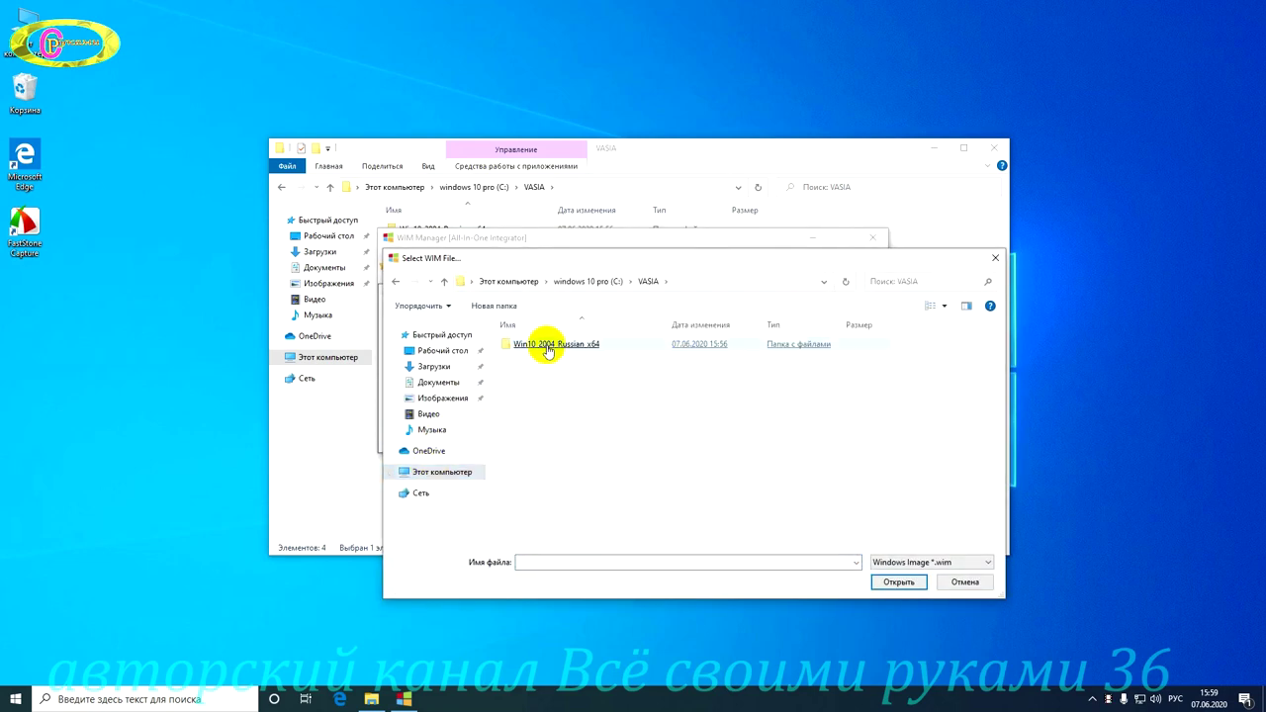
left_click(896, 581)
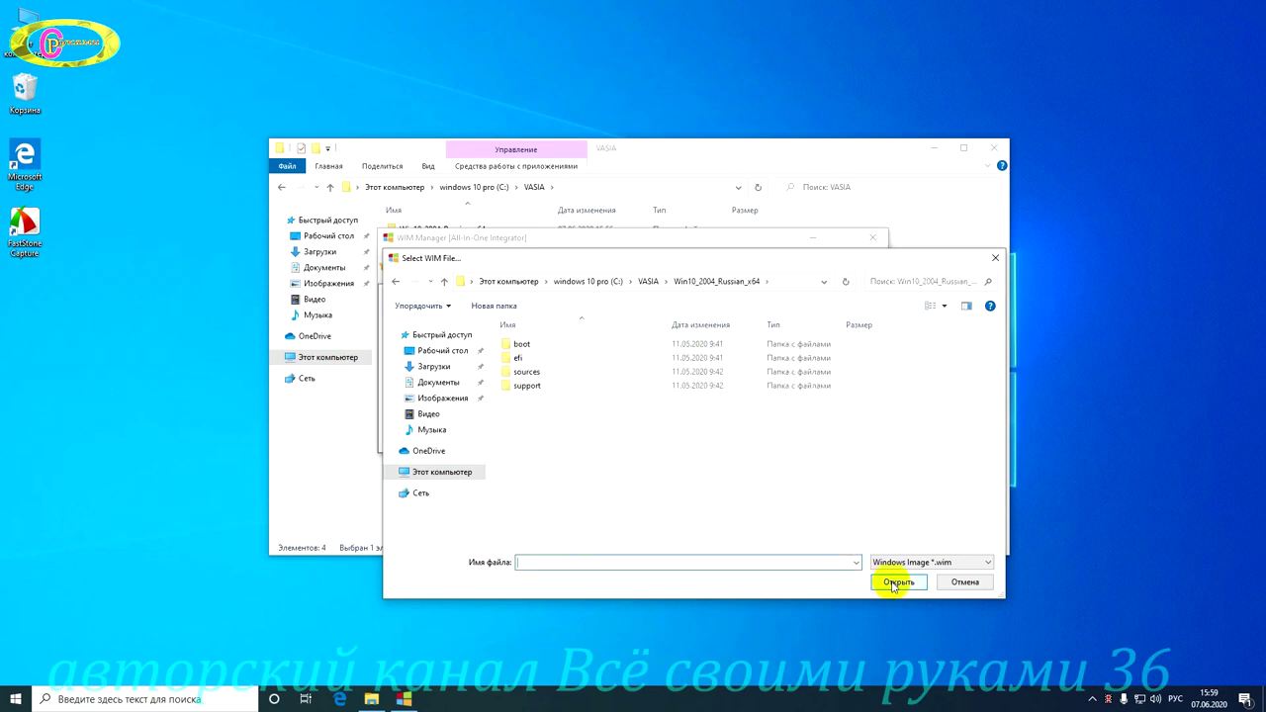
double_click(532, 370)
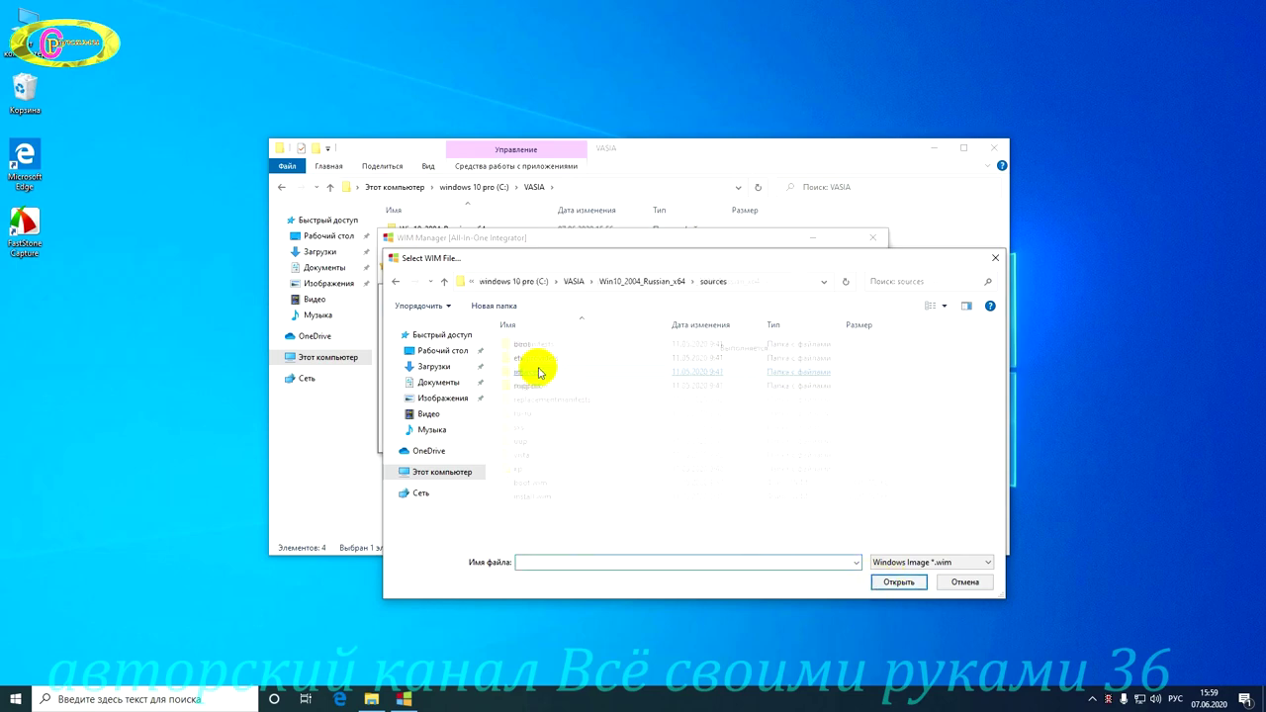
left_click(537, 495)
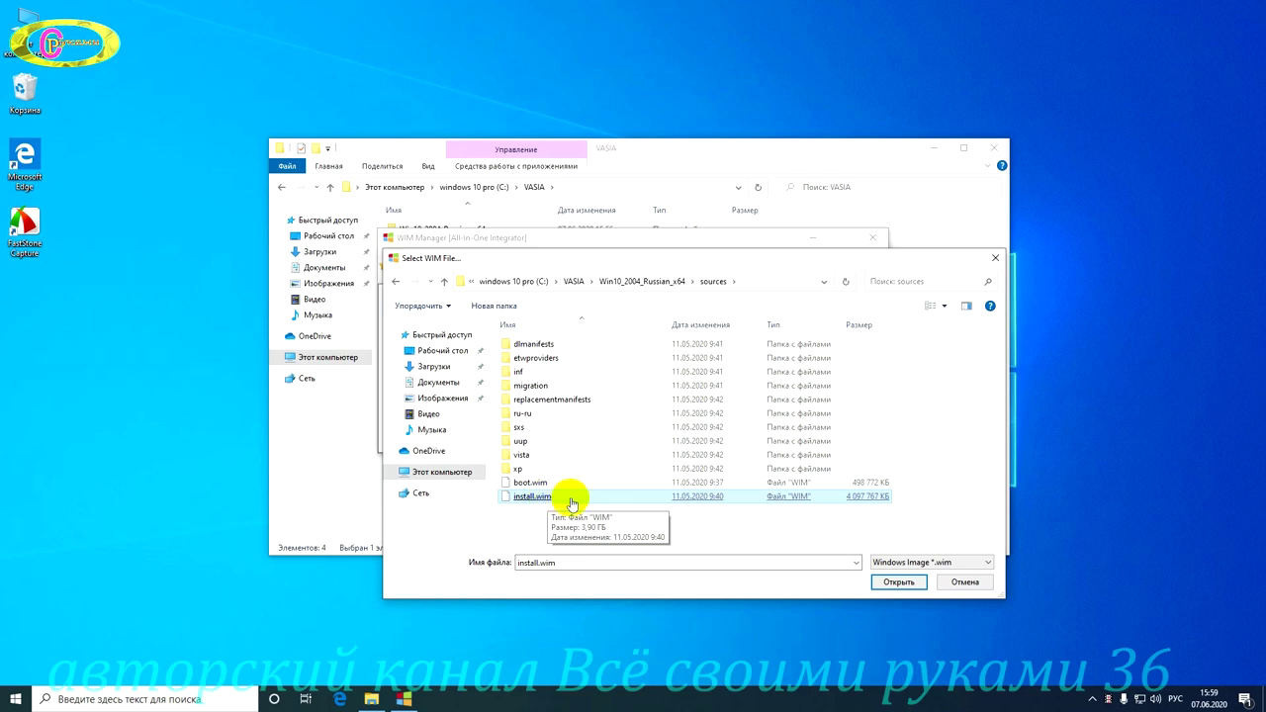
left_click(899, 582)
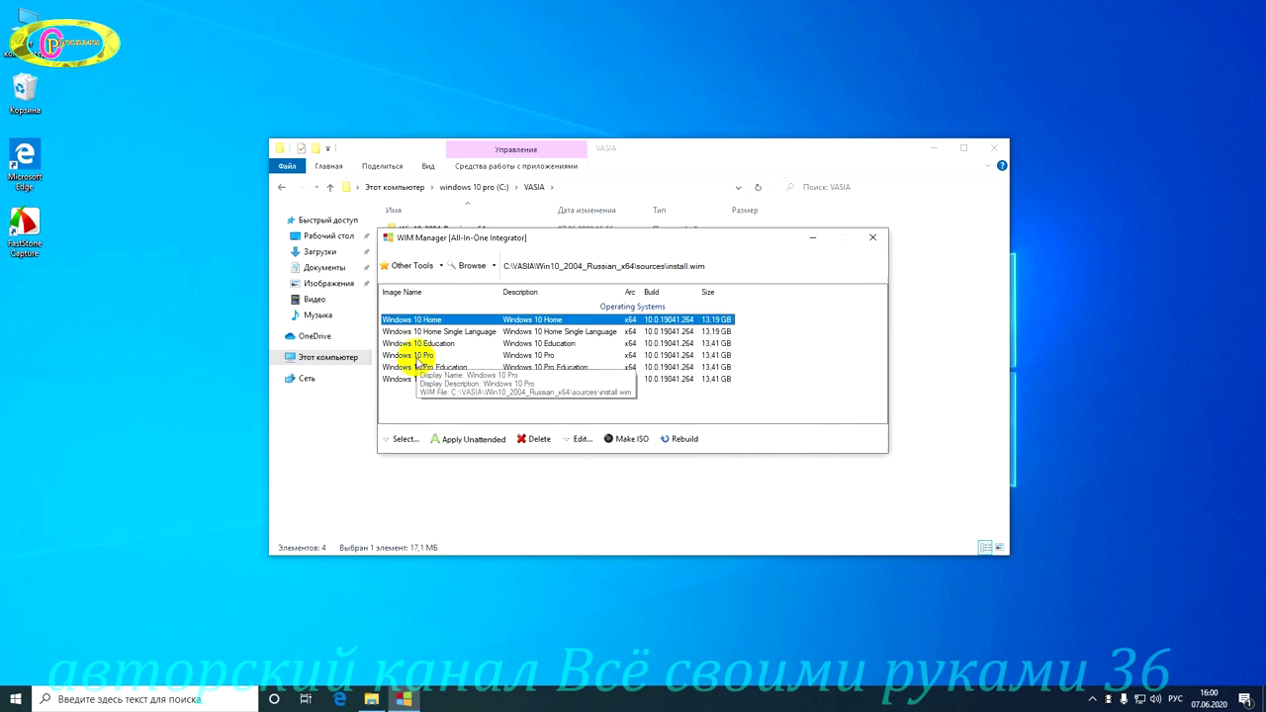
Switch the WIM Manager to the Component Removal tool and open the Windows 10 Pro image in it.
left_click(416, 358)
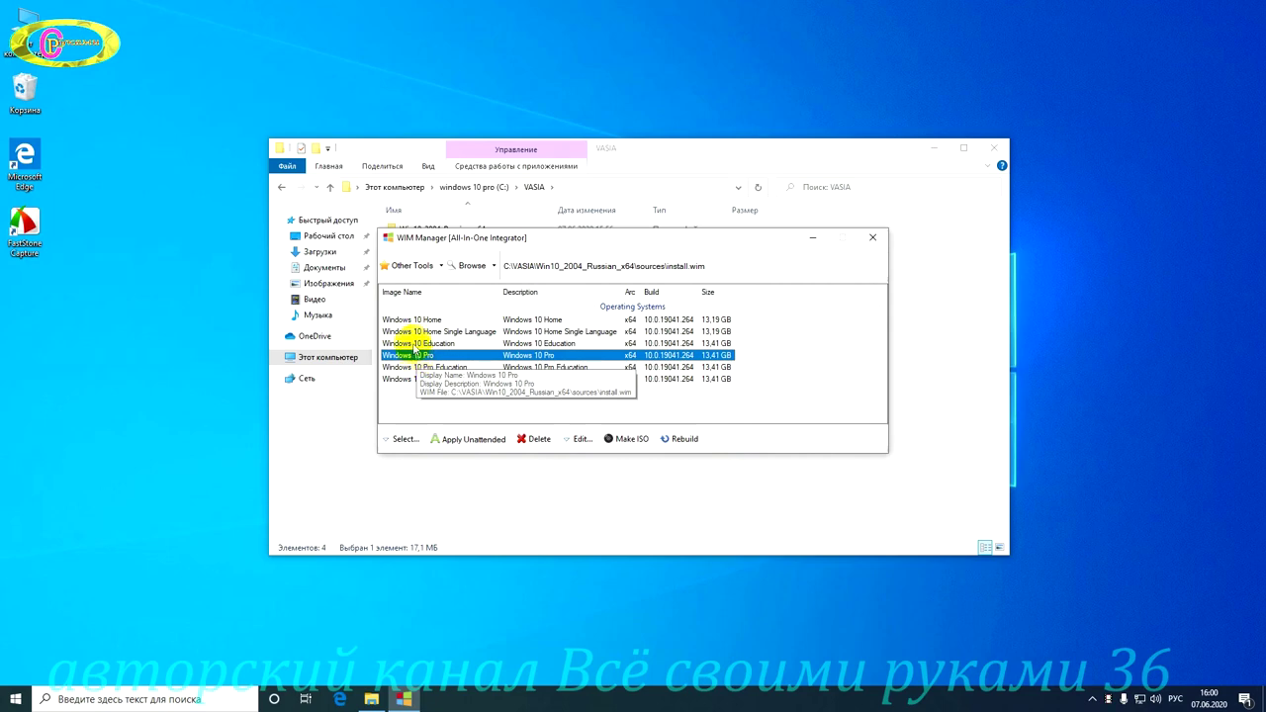
left_click(411, 266)
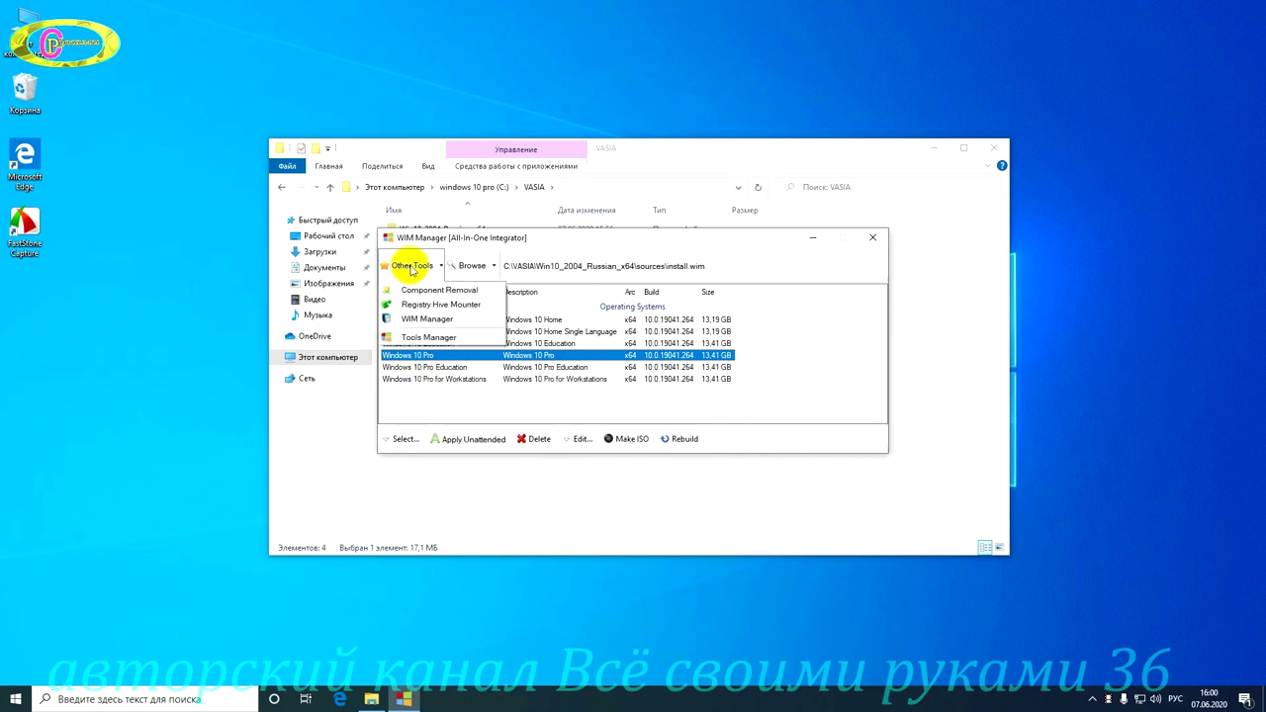
left_click(446, 293)
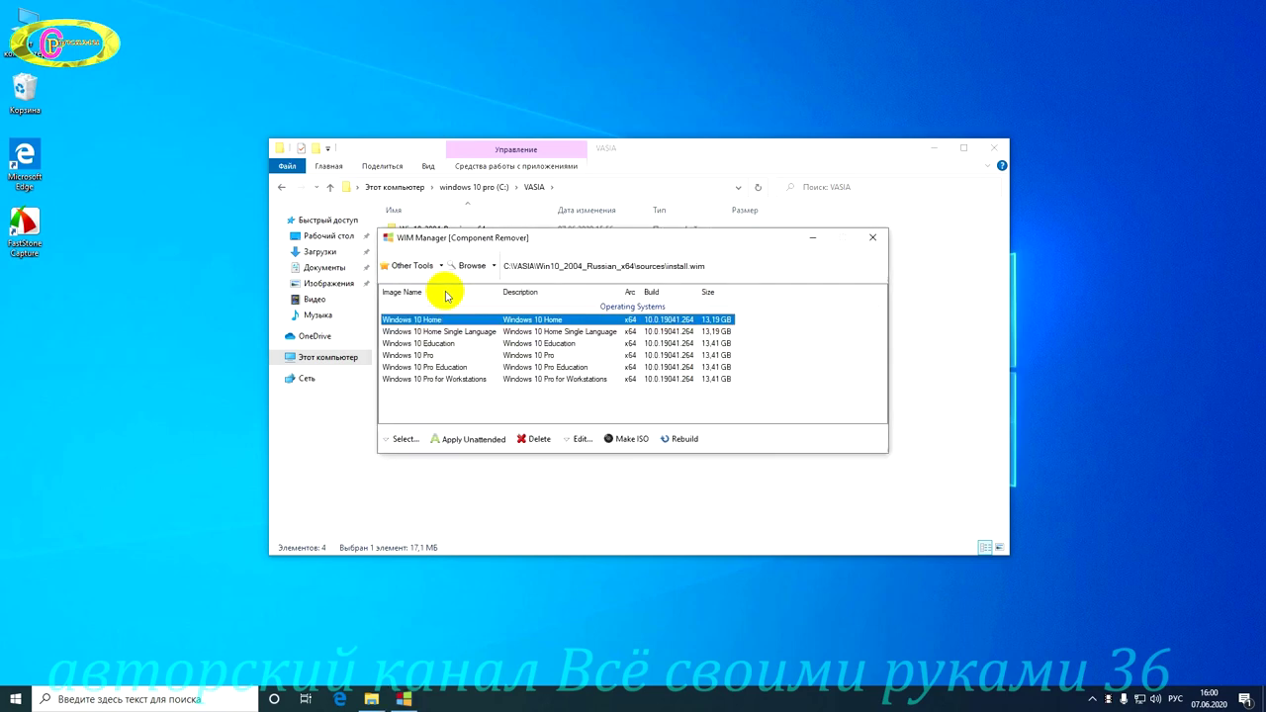
left_click(422, 356)
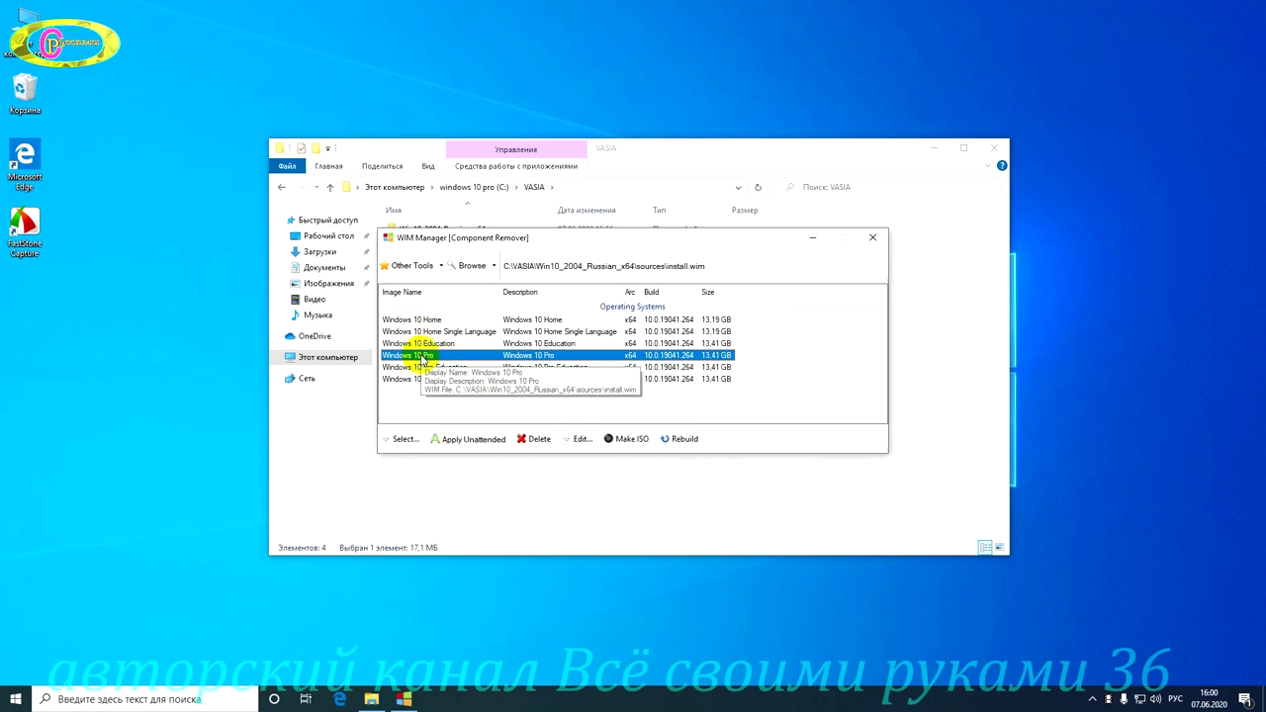
left_click(404, 438)
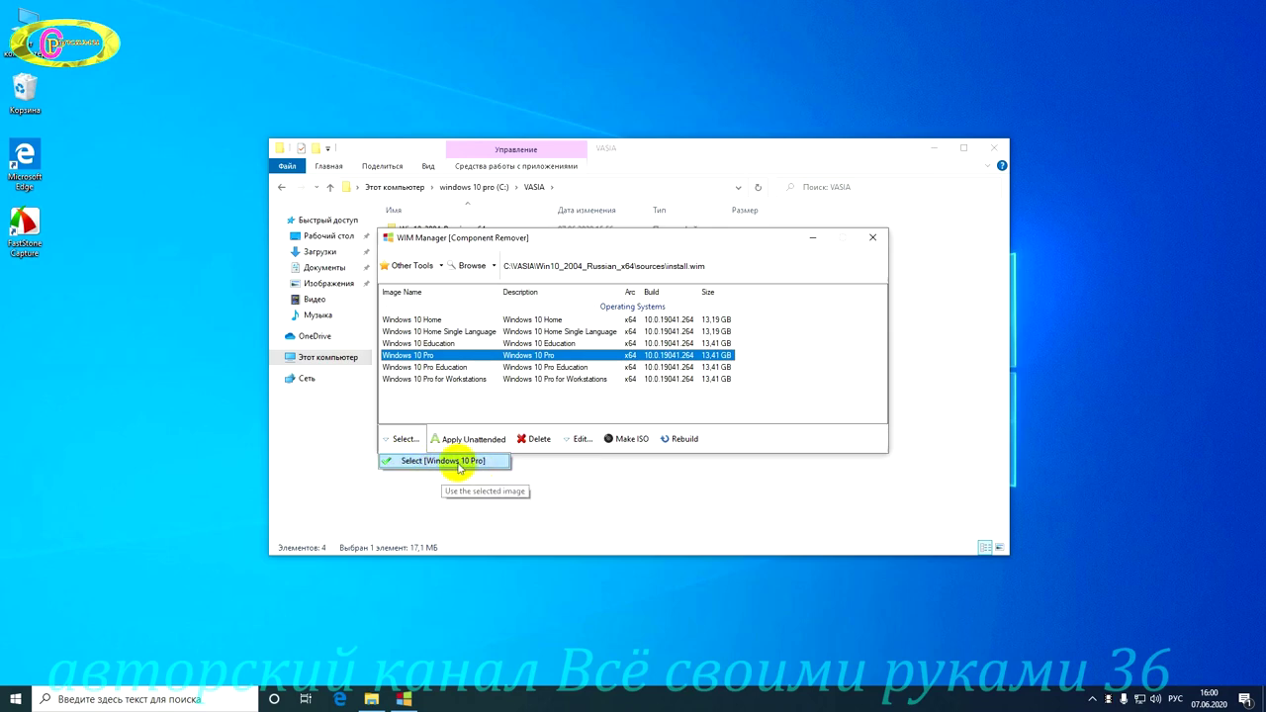
left_click(435, 461)
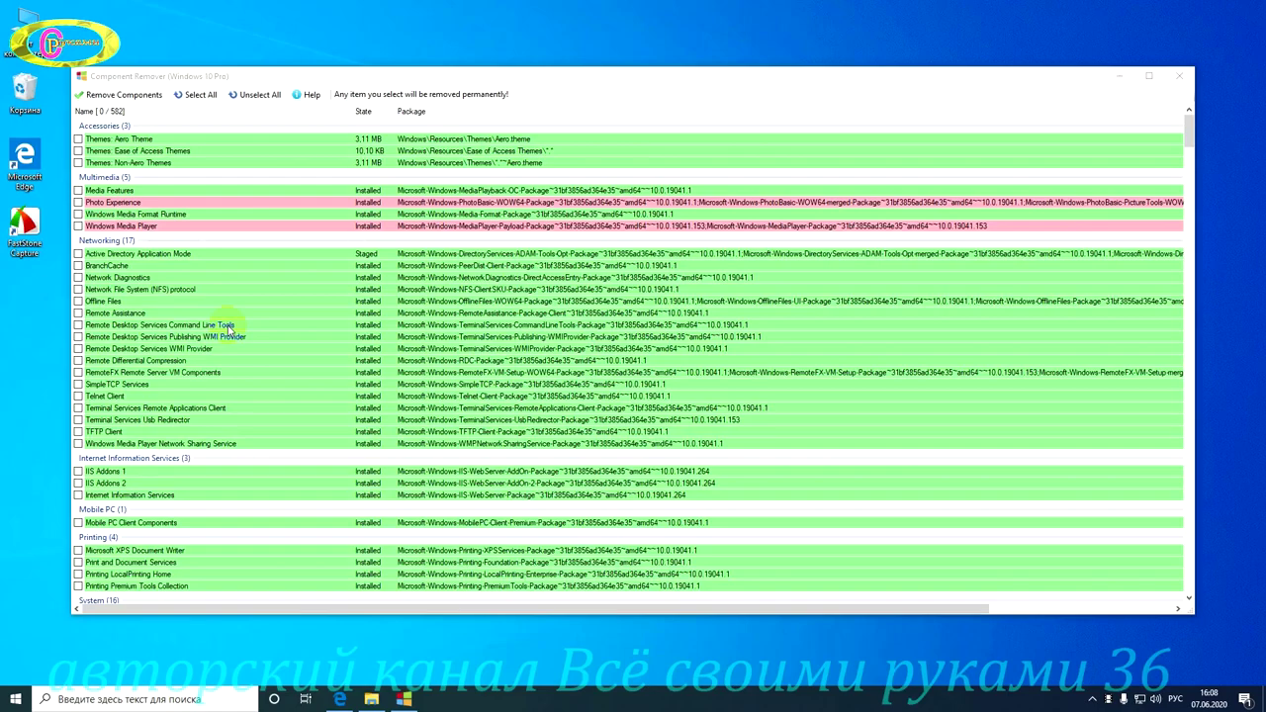
Look through the component list and mark all components in the Networking group for removal.
scroll(228, 330, "down", 1)
scroll(227, 329, "down", 8)
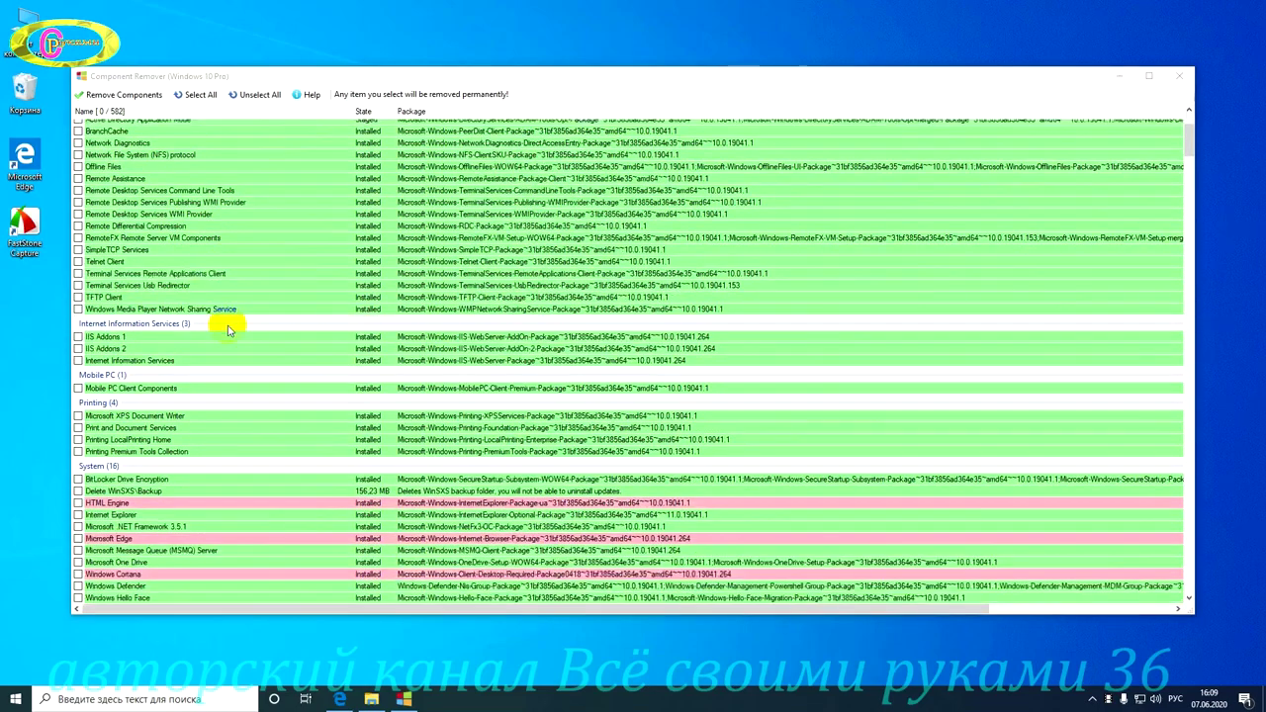
scroll(227, 329, "down", 5)
scroll(227, 329, "up", 14)
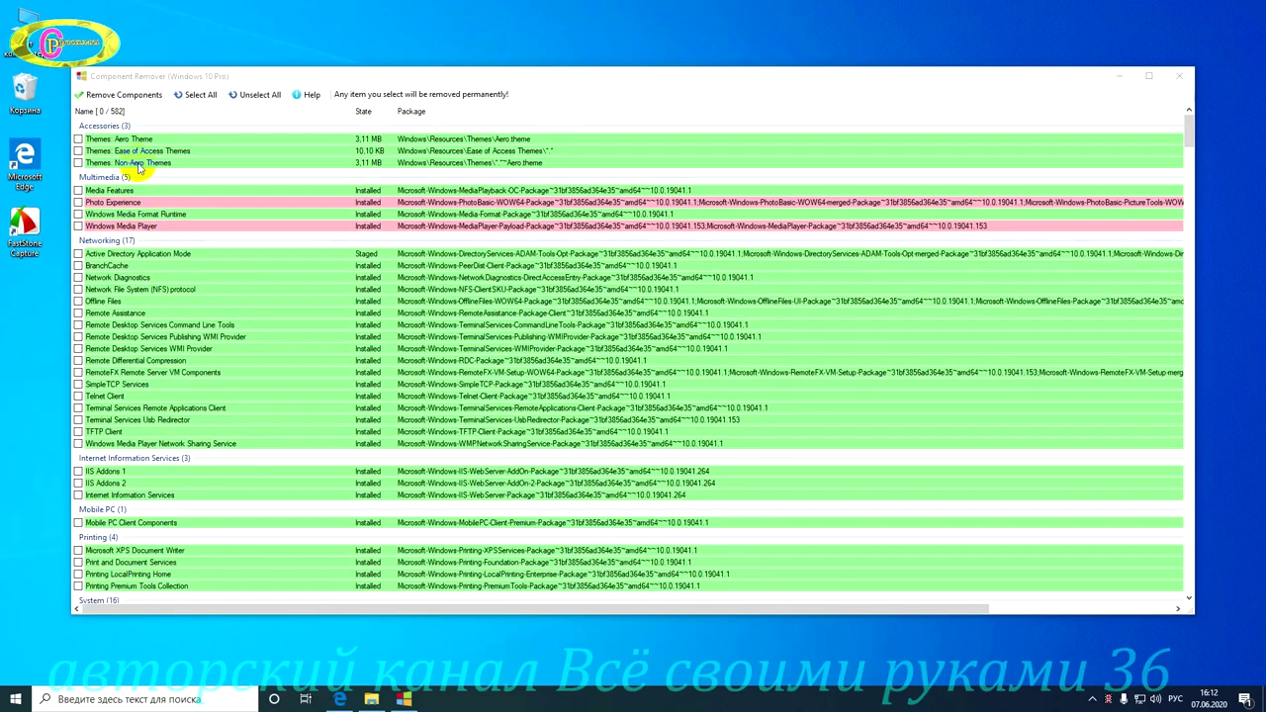
left_click(103, 243)
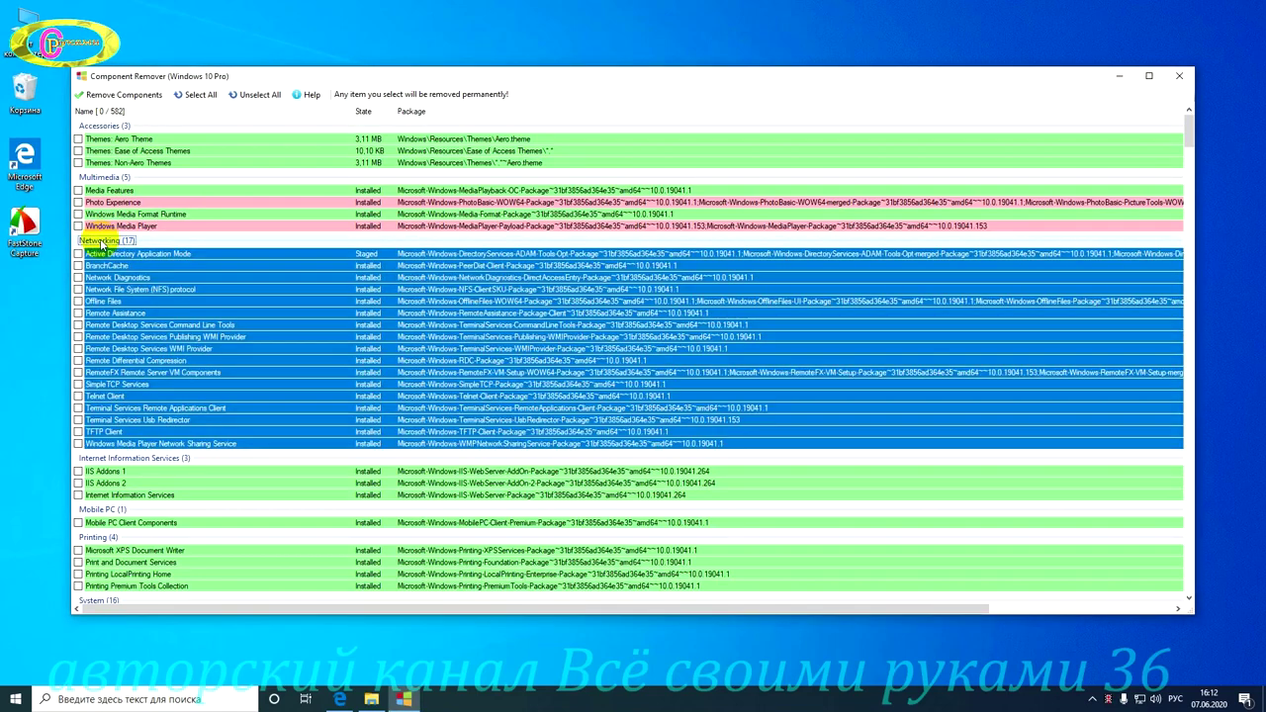
left_click(78, 255)
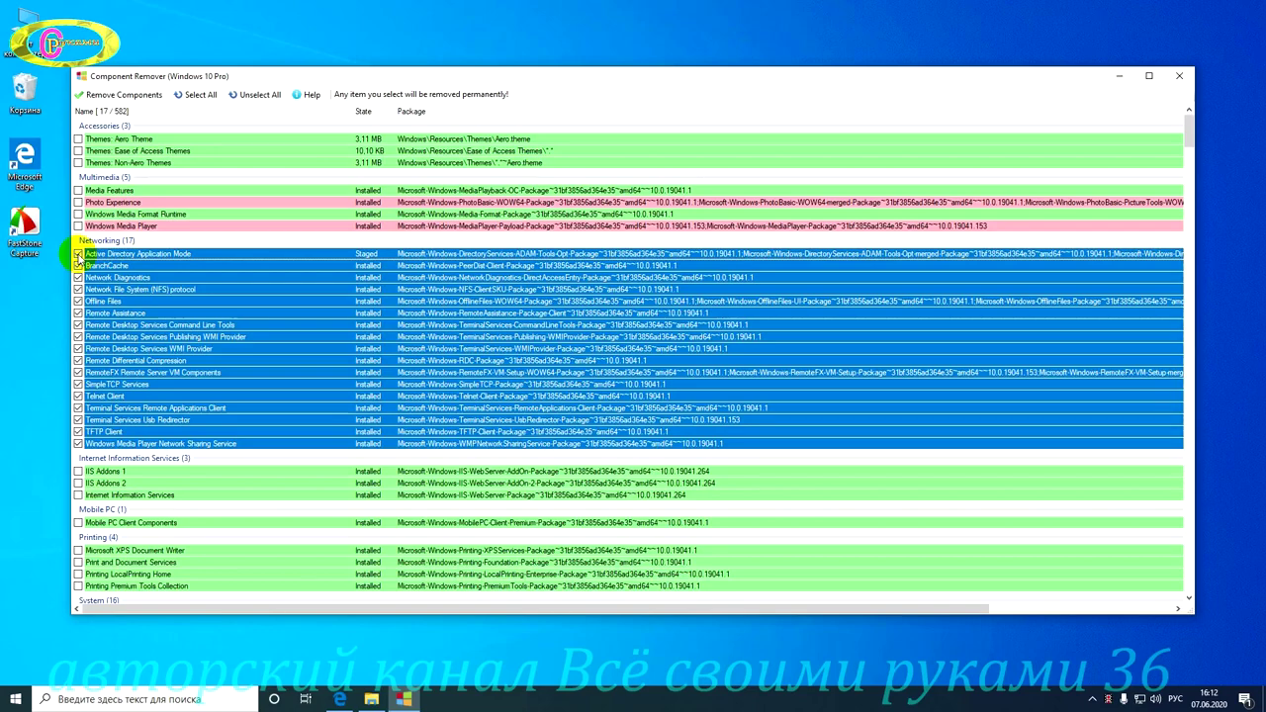
Mark Mobile PC Client Components in the Mobile PC group for removal.
scroll(133, 321, "down", 2)
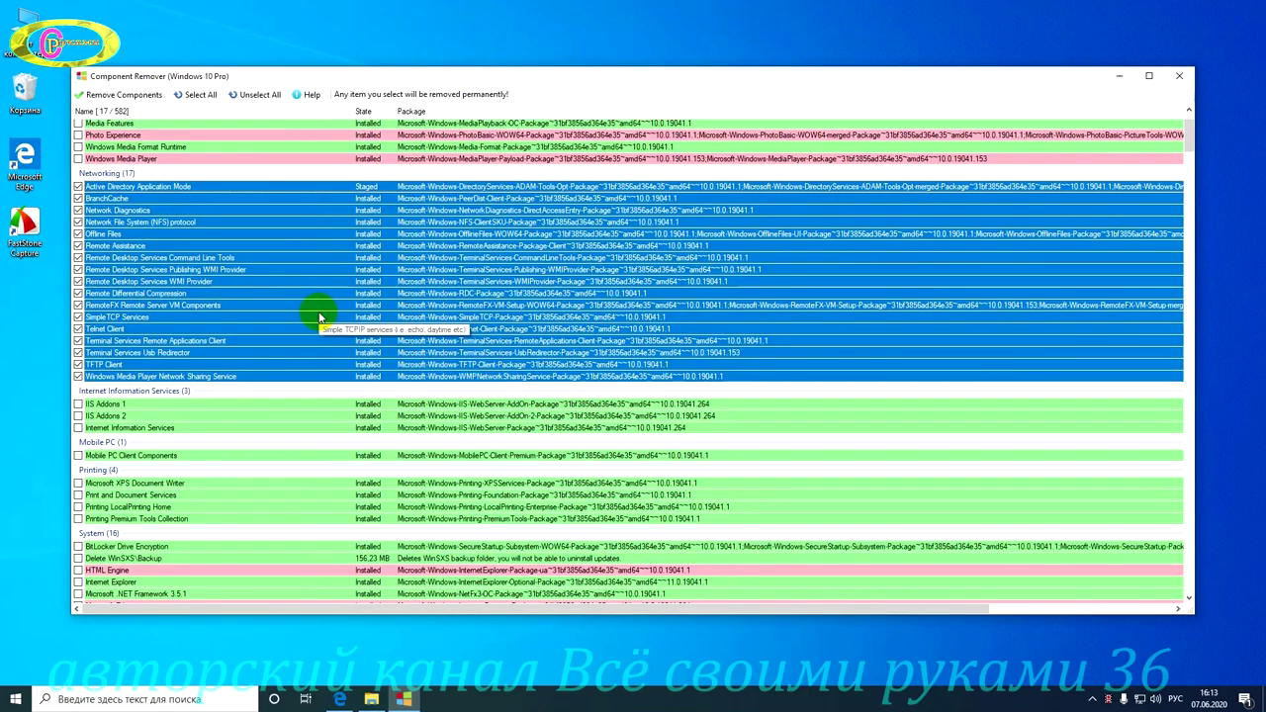
scroll(319, 314, "down", 2)
scroll(219, 315, "down", 1)
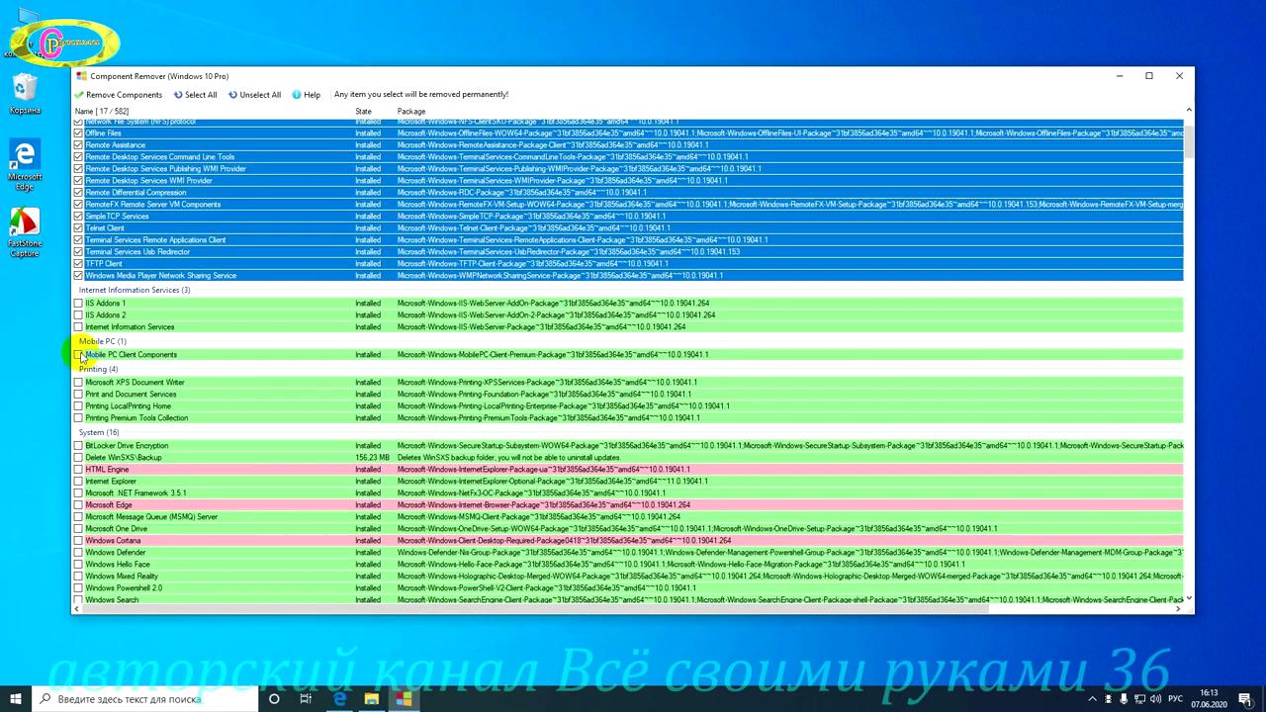
left_click(78, 354)
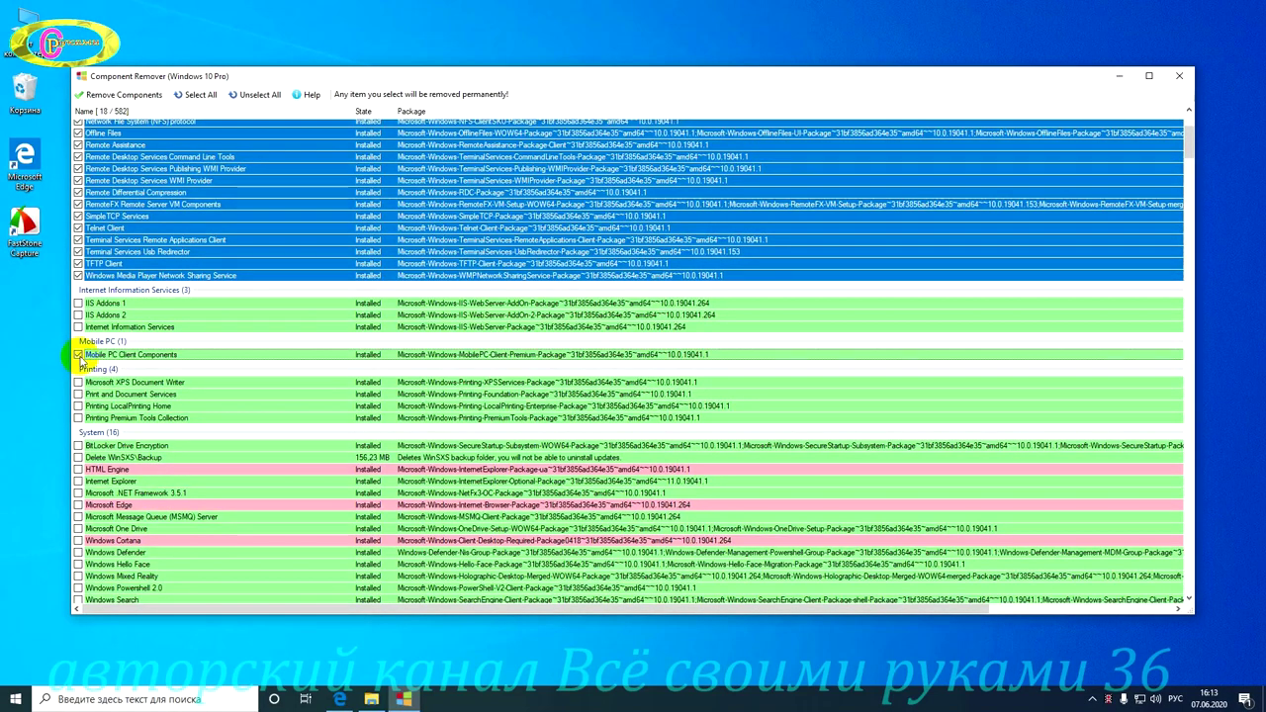
Select the whole System group and mark all its components for removal.
scroll(79, 358, "down", 1)
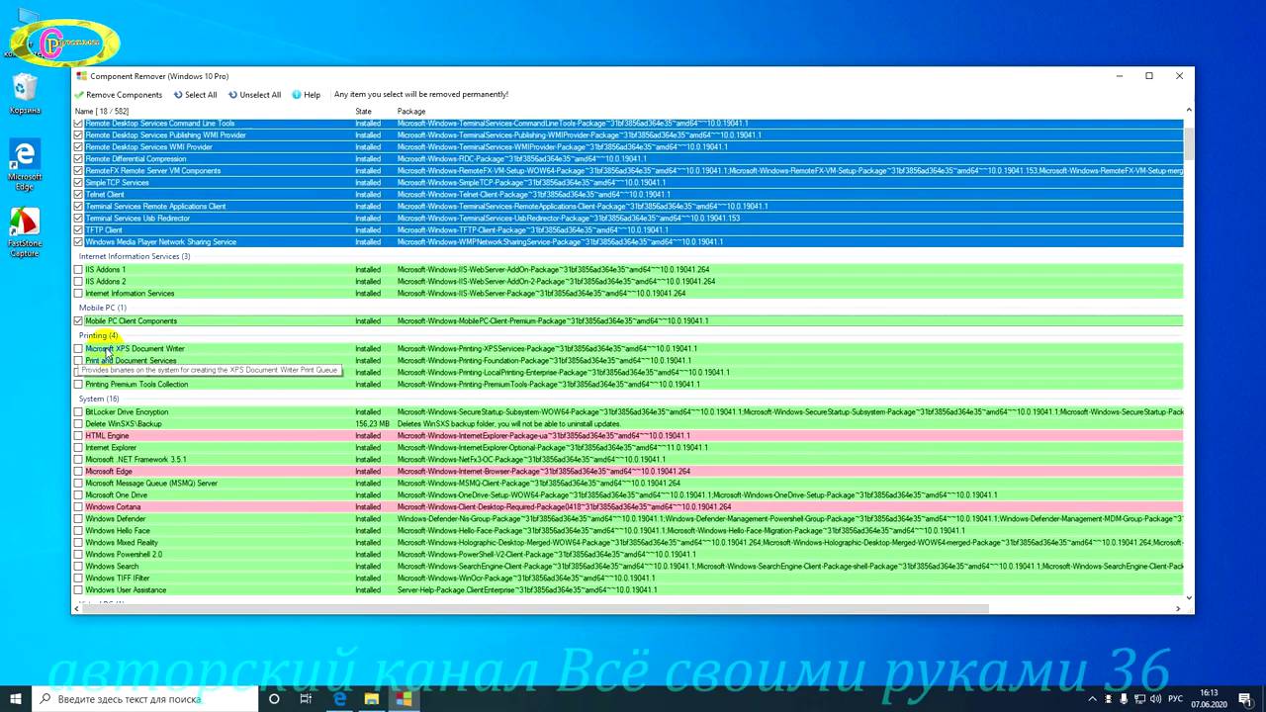
scroll(106, 351, "down", 1)
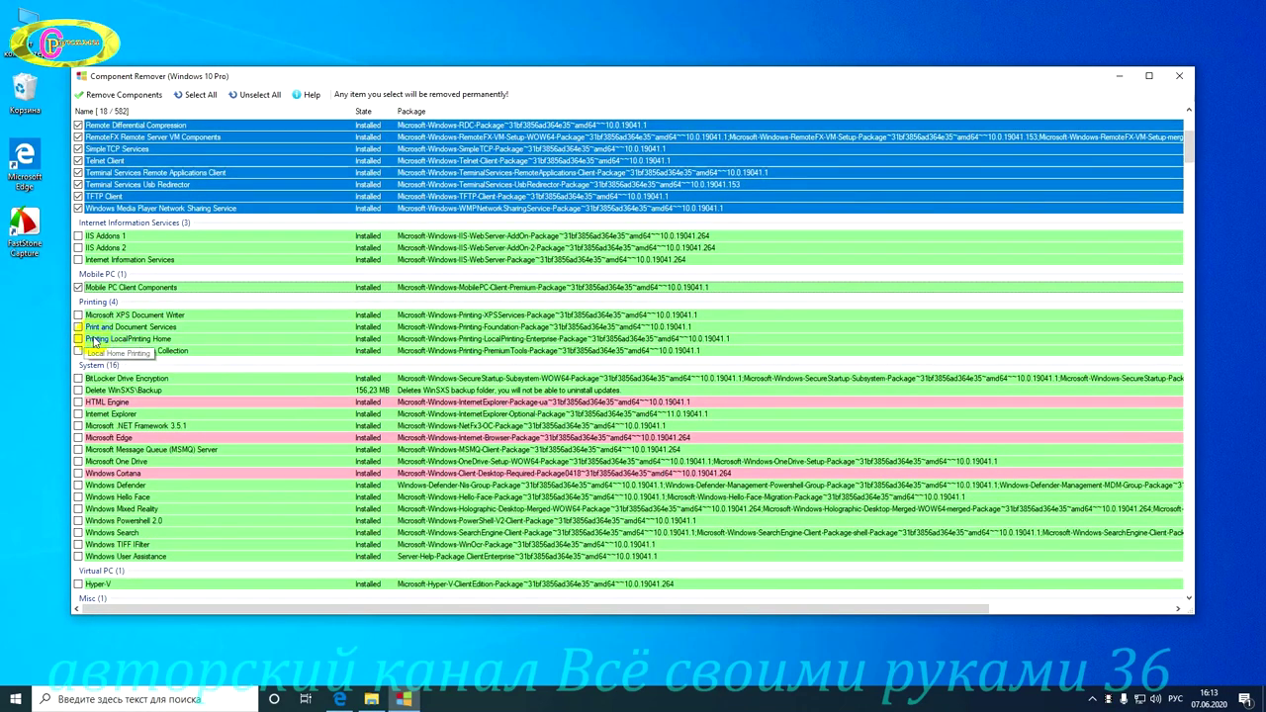
scroll(94, 341, "down", 1)
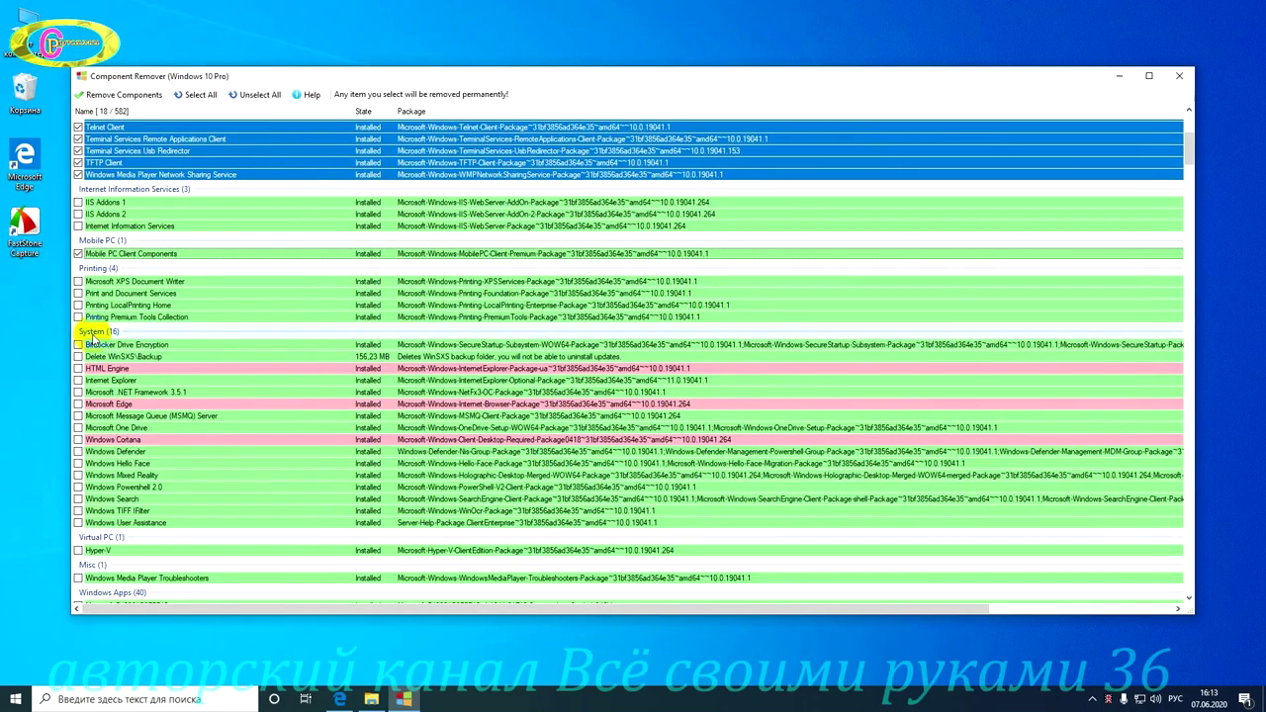
left_click(92, 332)
mouse_move(79, 349)
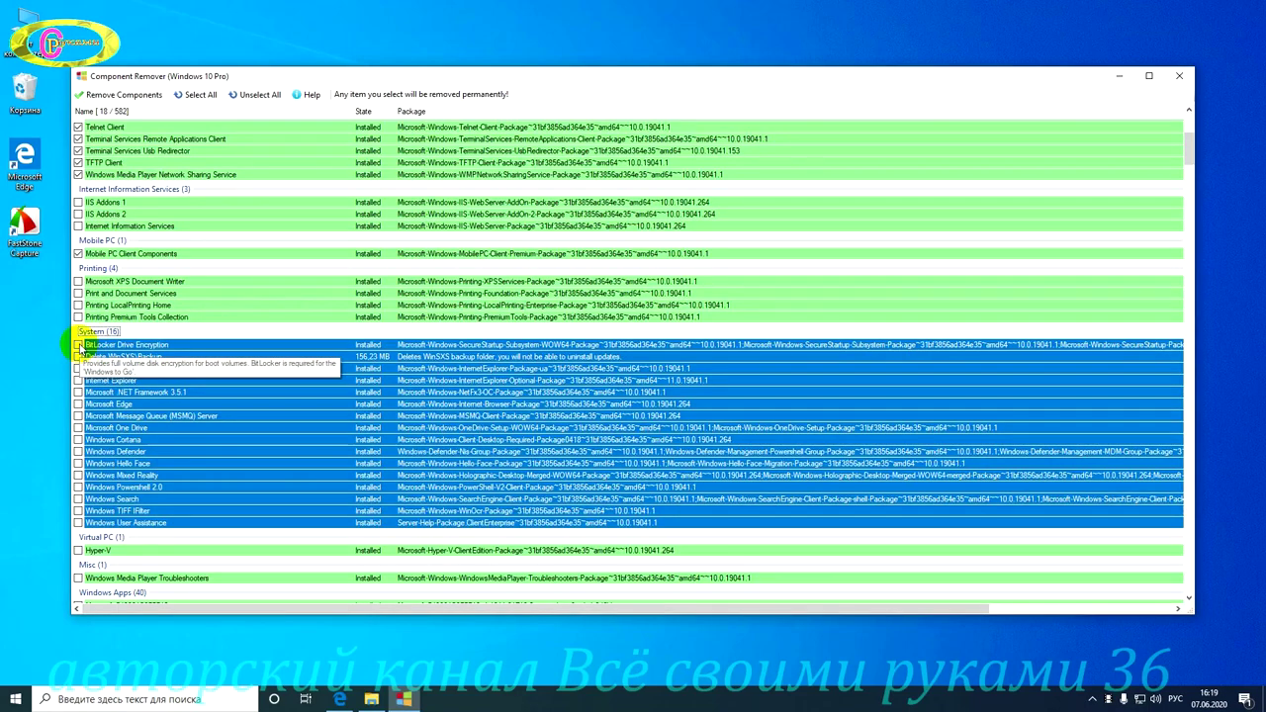
left_click(78, 345)
Unmark HTML Engine, Microsoft .NET Framework 3.5.1, Microsoft Edge, Windows Cortana and Windows Search in the System group to keep them.
left_click(133, 394)
left_click(79, 392)
left_click(79, 368)
left_click(78, 380)
left_click(78, 403)
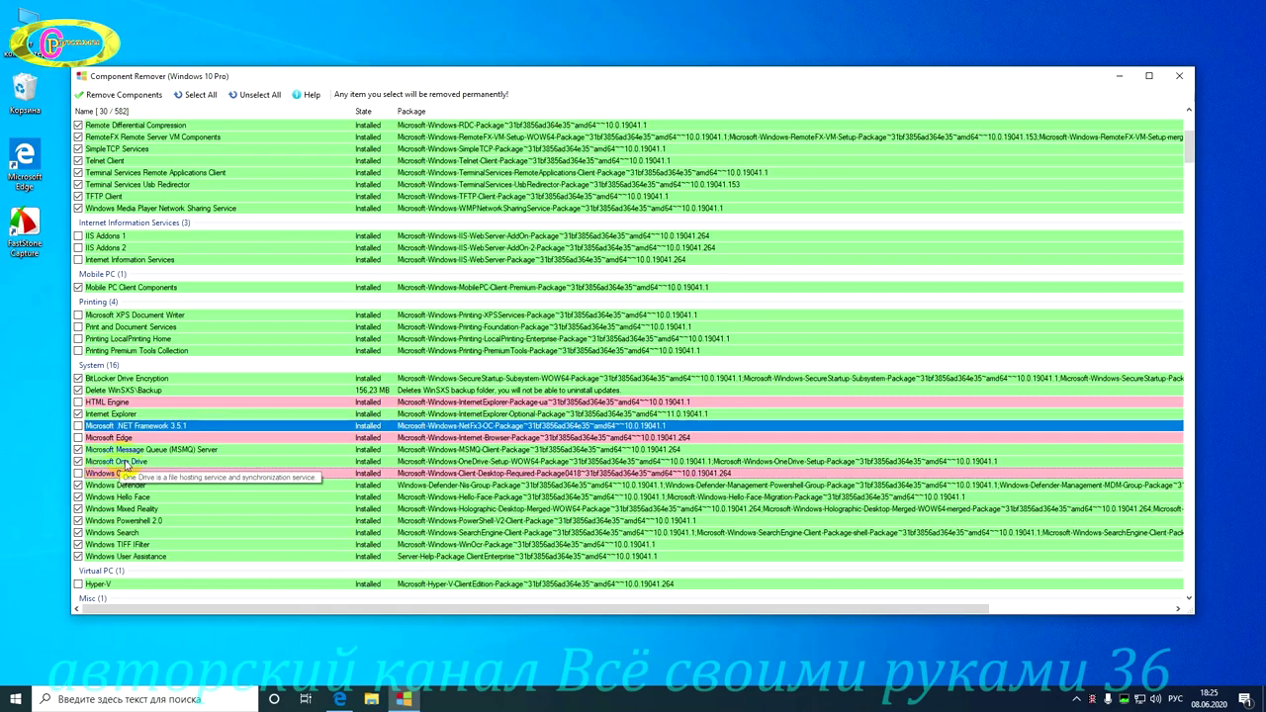
left_click(78, 534)
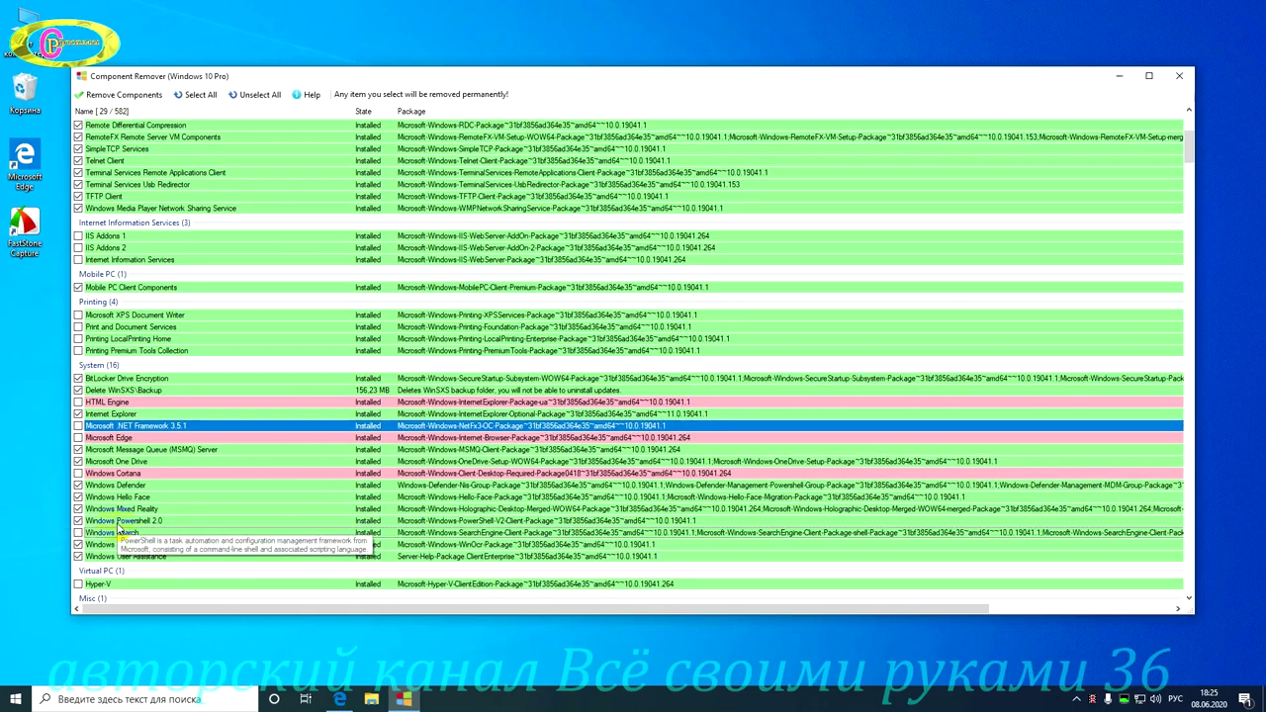
Mark Hyper-V in the Virtual PC group and all components in the Windows Apps group for removal.
scroll(118, 529, "down", 3)
left_click(78, 482)
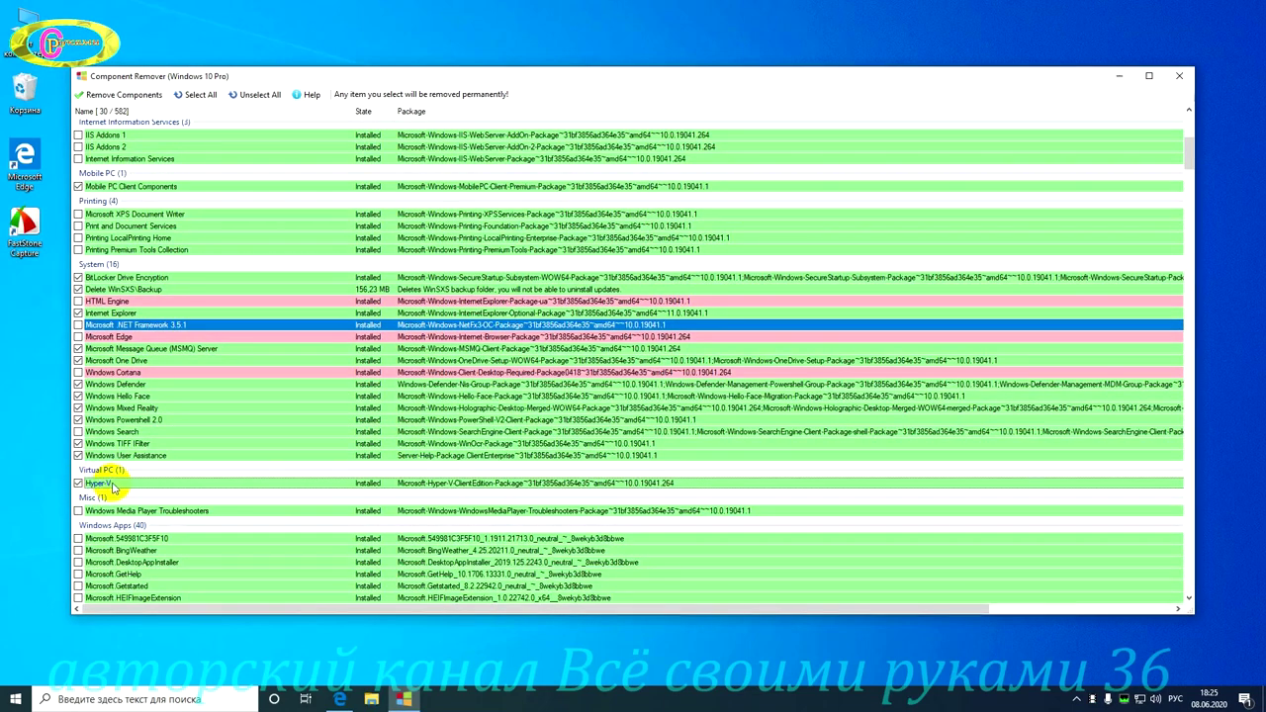
scroll(124, 490, "down", 2)
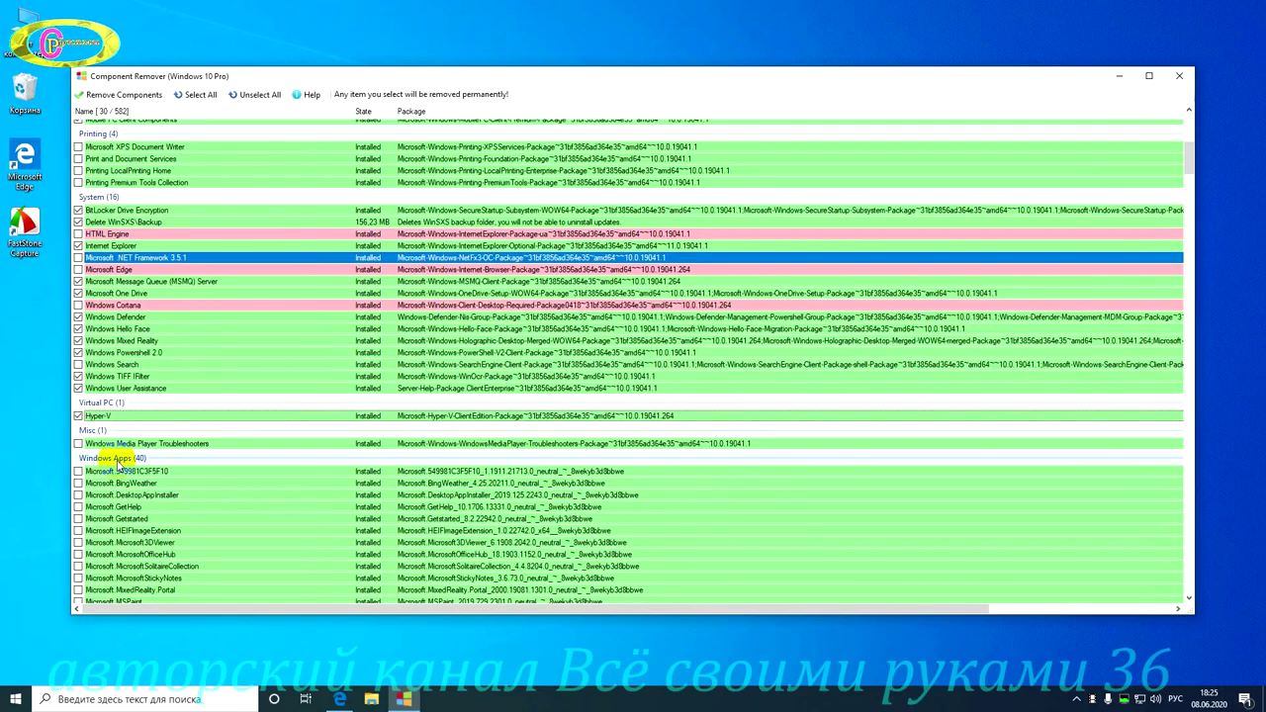
left_click(109, 459)
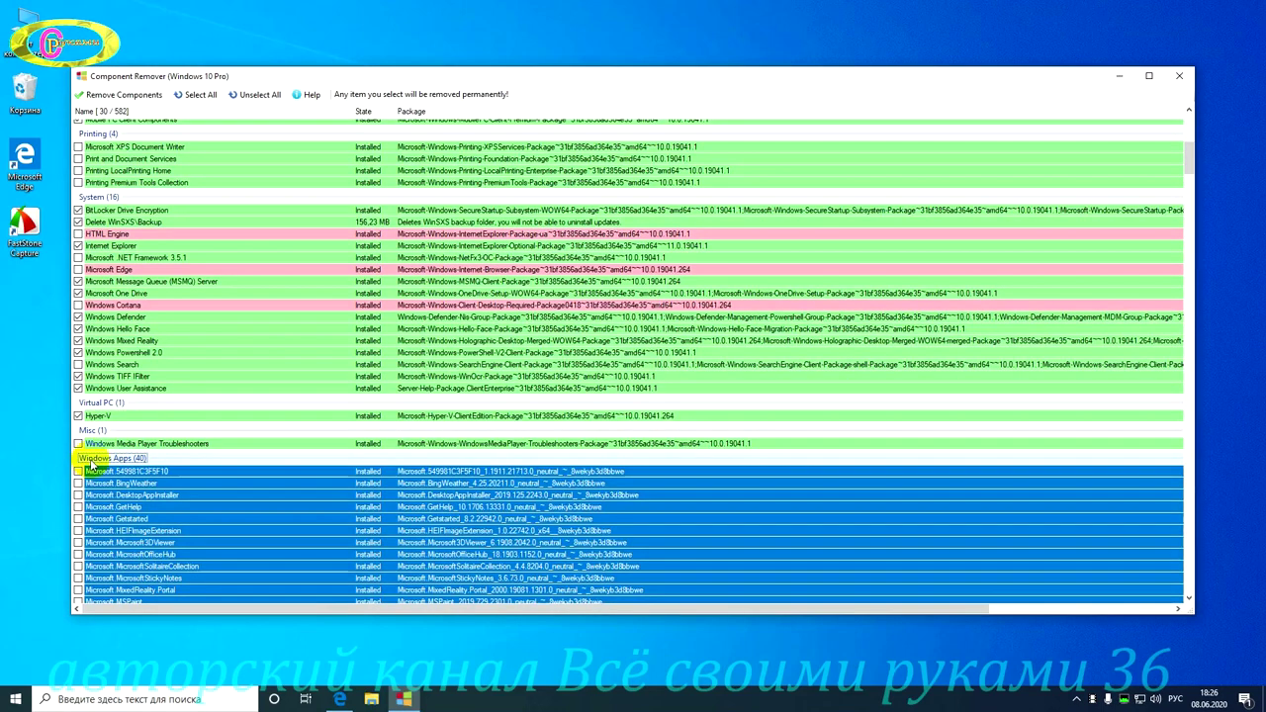
left_click(78, 471)
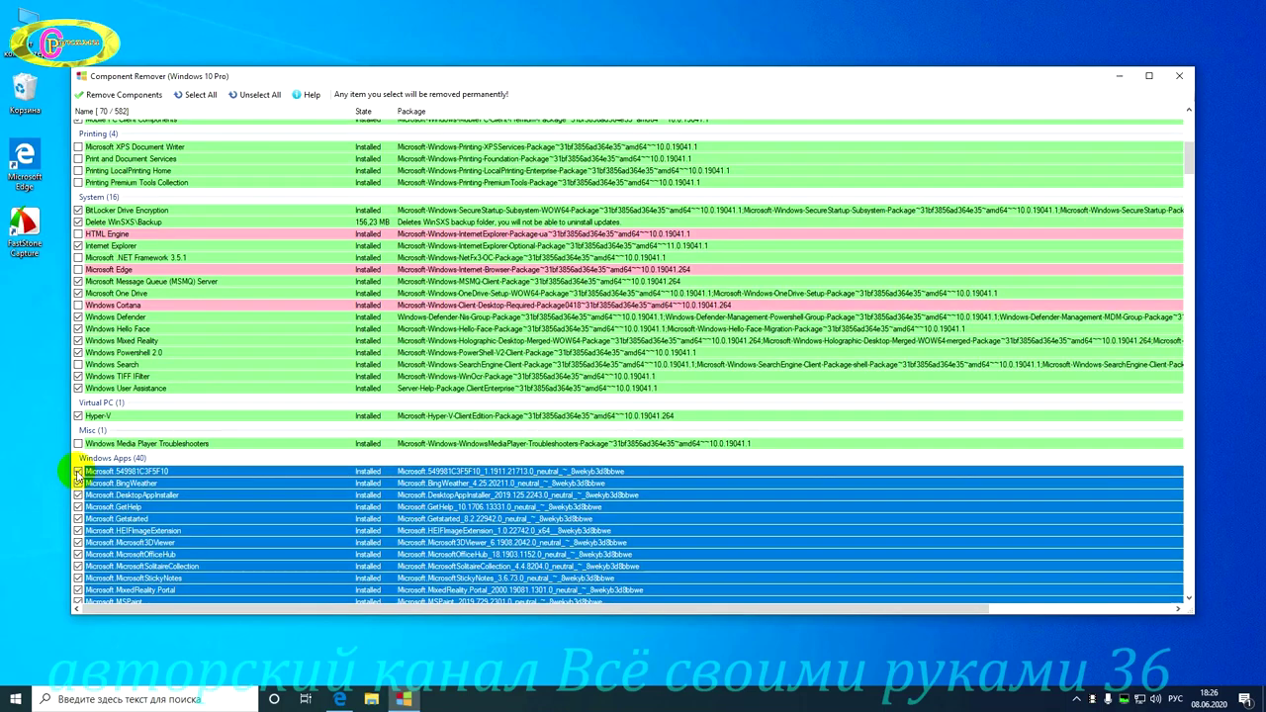
Unmark Microsoft.MSPaint, Microsoft.StorePurchaseApp and Microsoft.WindowsCalculator in the Windows Apps group to keep them.
scroll(78, 474, "down", 1)
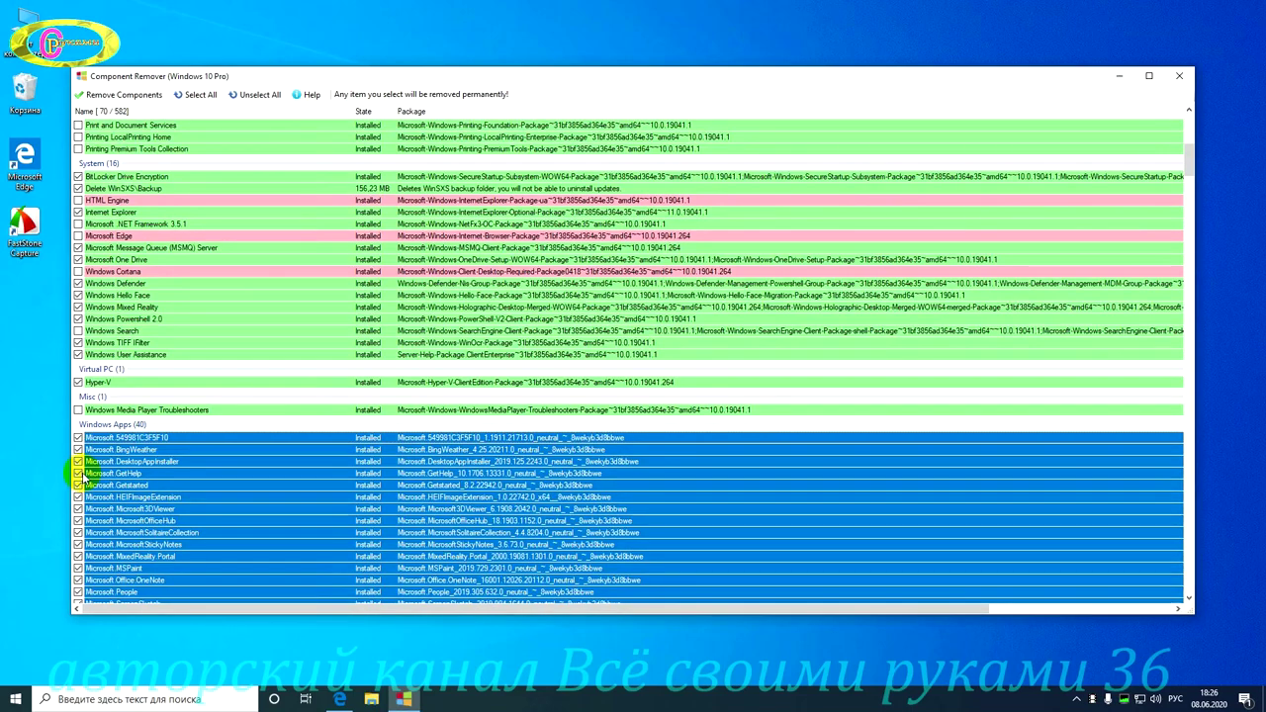
left_click(109, 569)
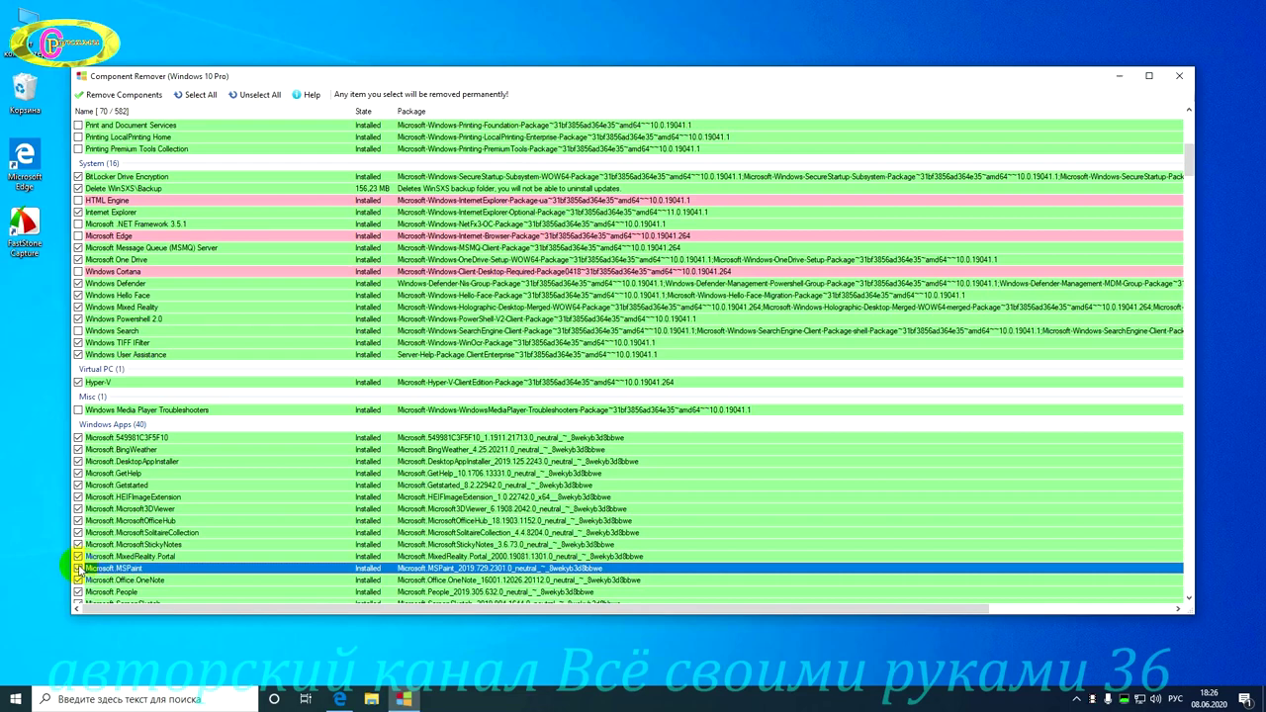
left_click(78, 568)
scroll(98, 566, "down", 1)
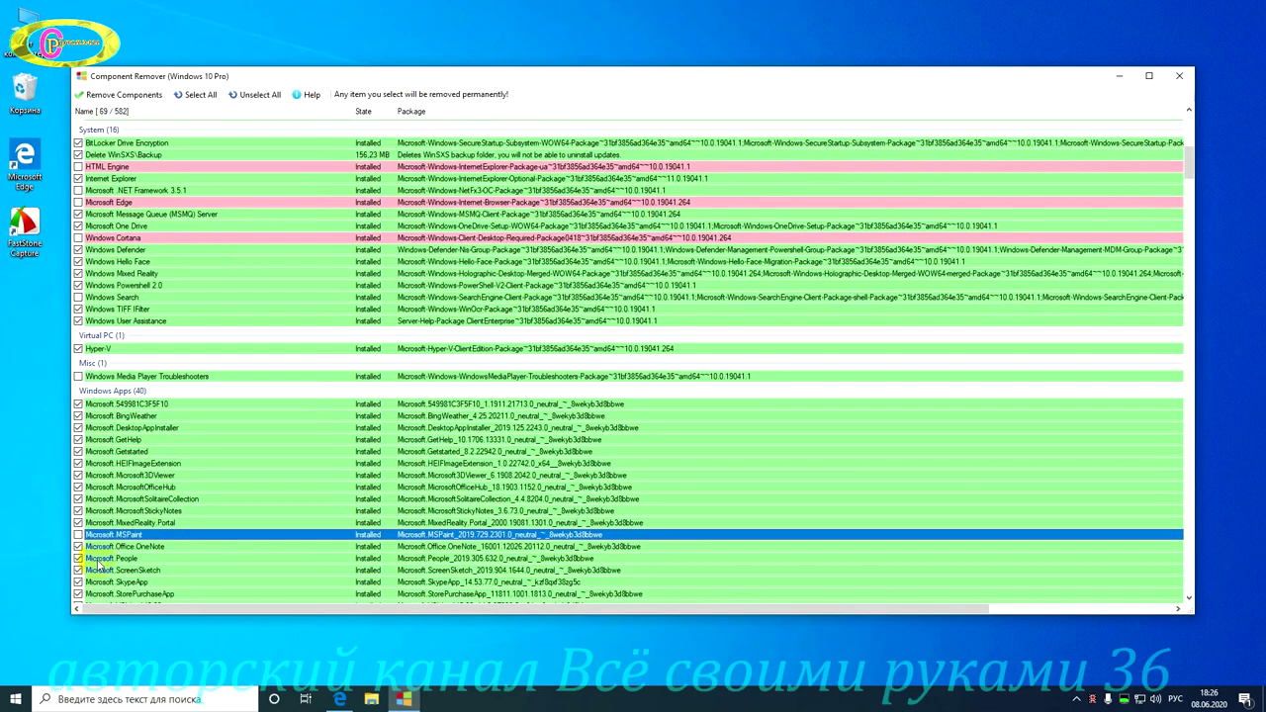
scroll(99, 565, "down", 1)
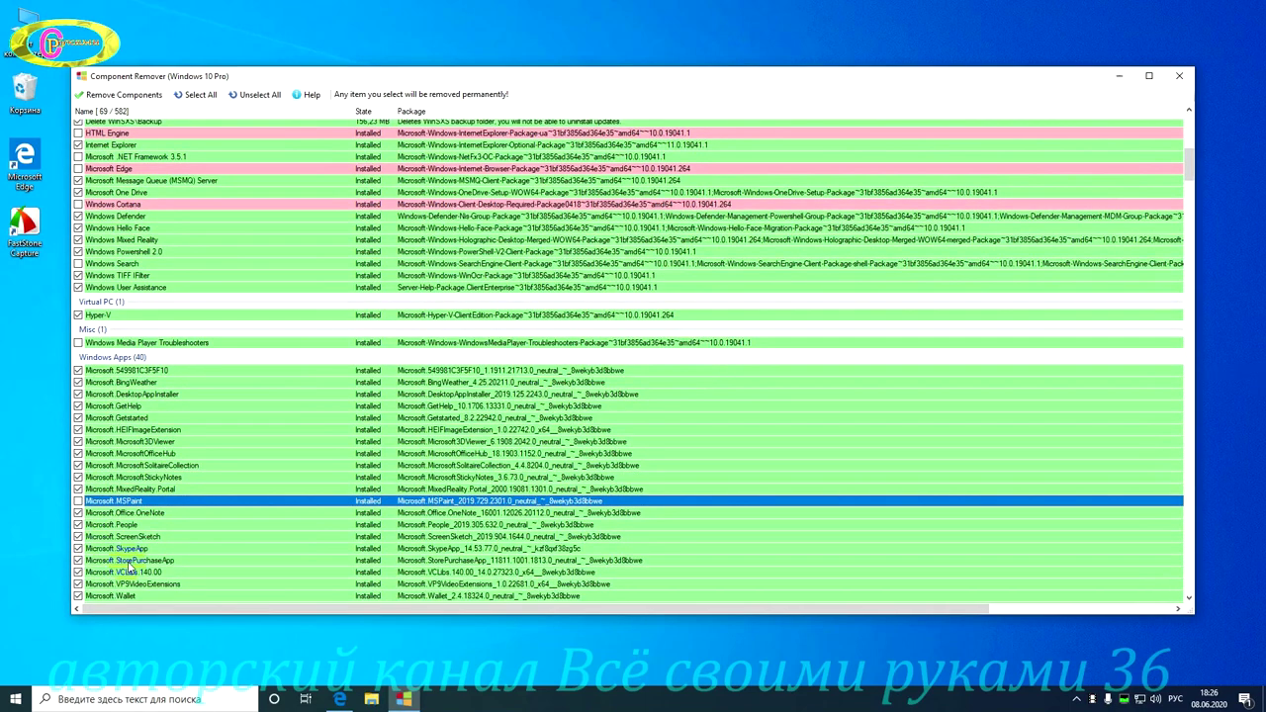
left_click(78, 560)
scroll(78, 561, "down", 2)
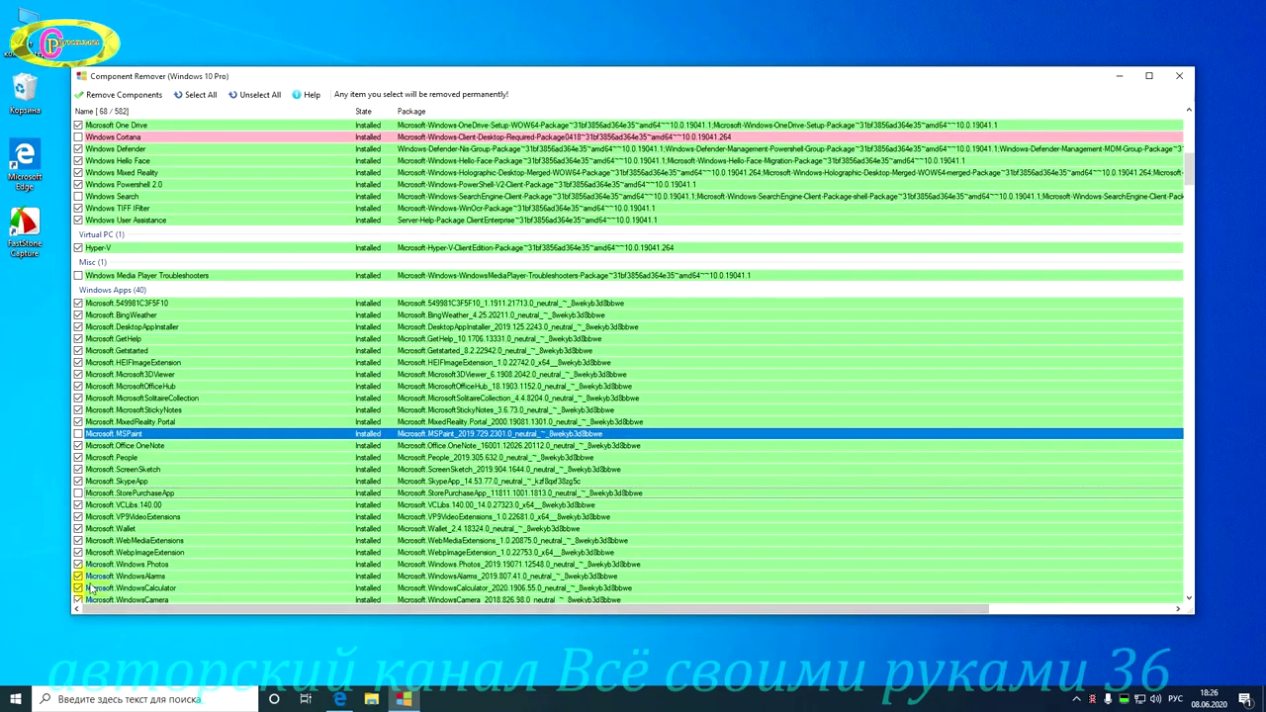
left_click(79, 587)
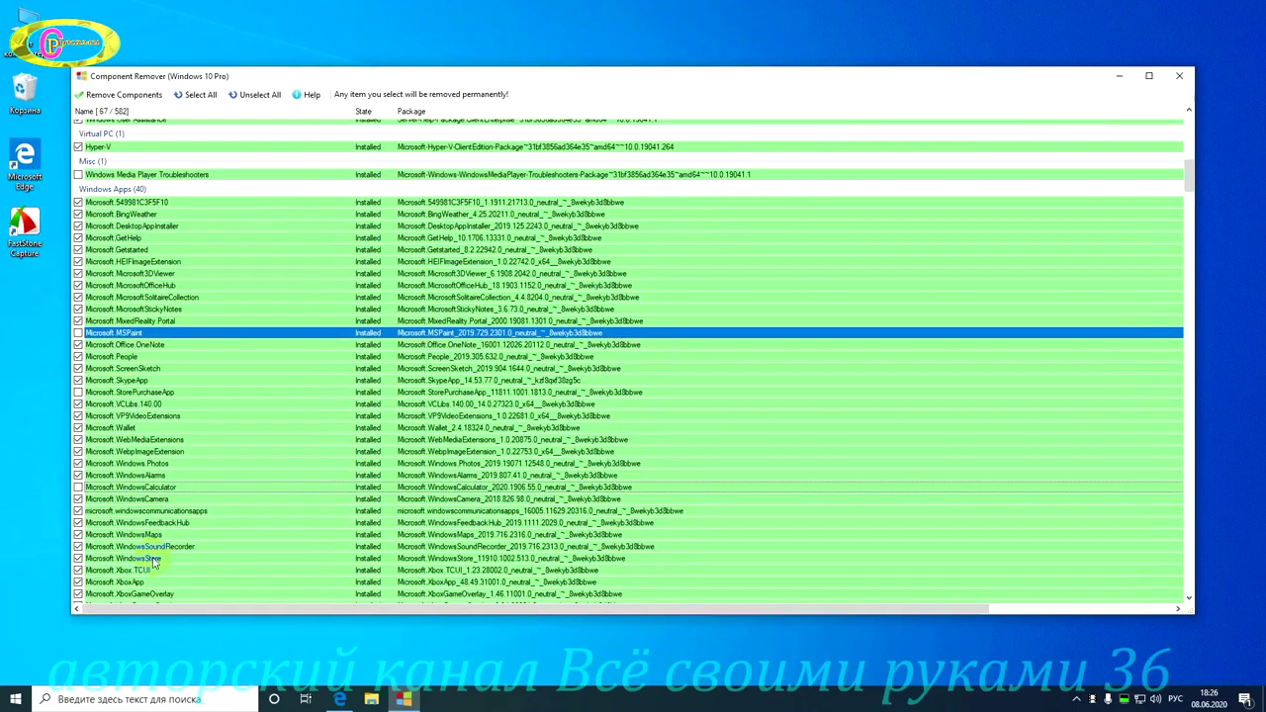
In the Unknown group, mark all packages from HyperV-Compute-Host-Containers-merged-Package through HyperV-Worker-Package for removal.
scroll(149, 514, "down", 10)
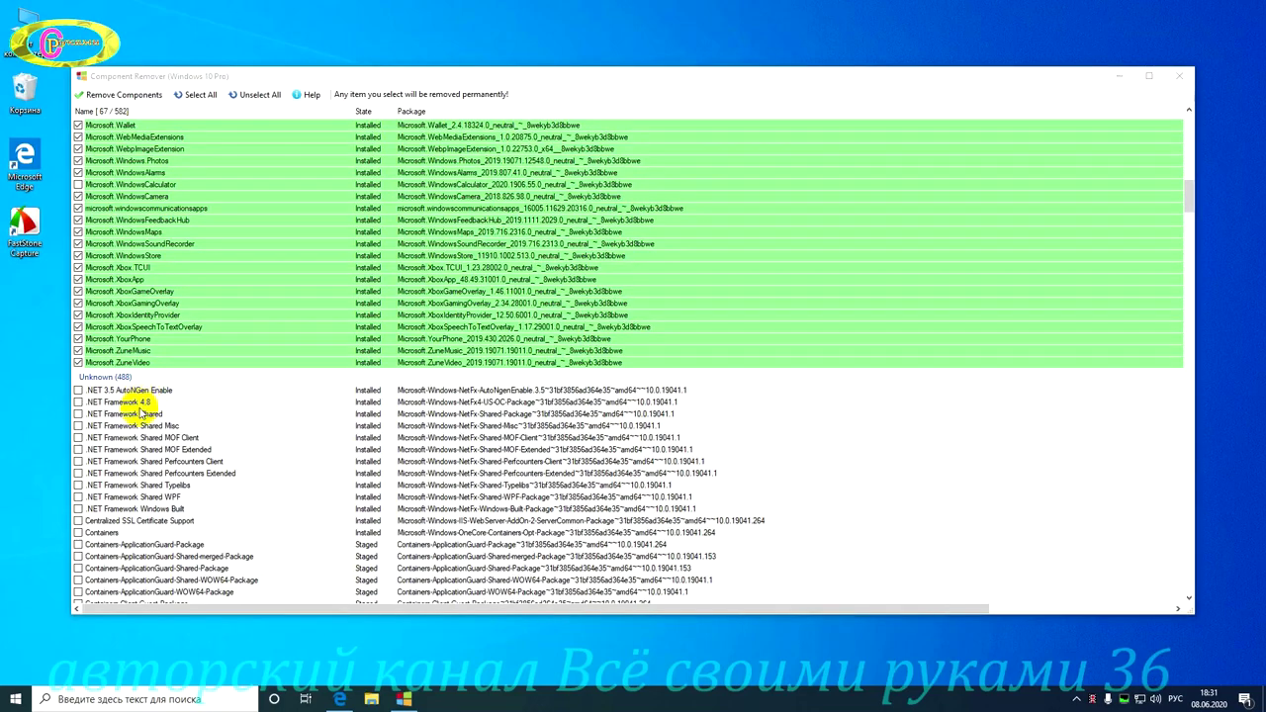
scroll(143, 416, "down", 8)
scroll(144, 430, "down", 2)
scroll(143, 430, "down", 1)
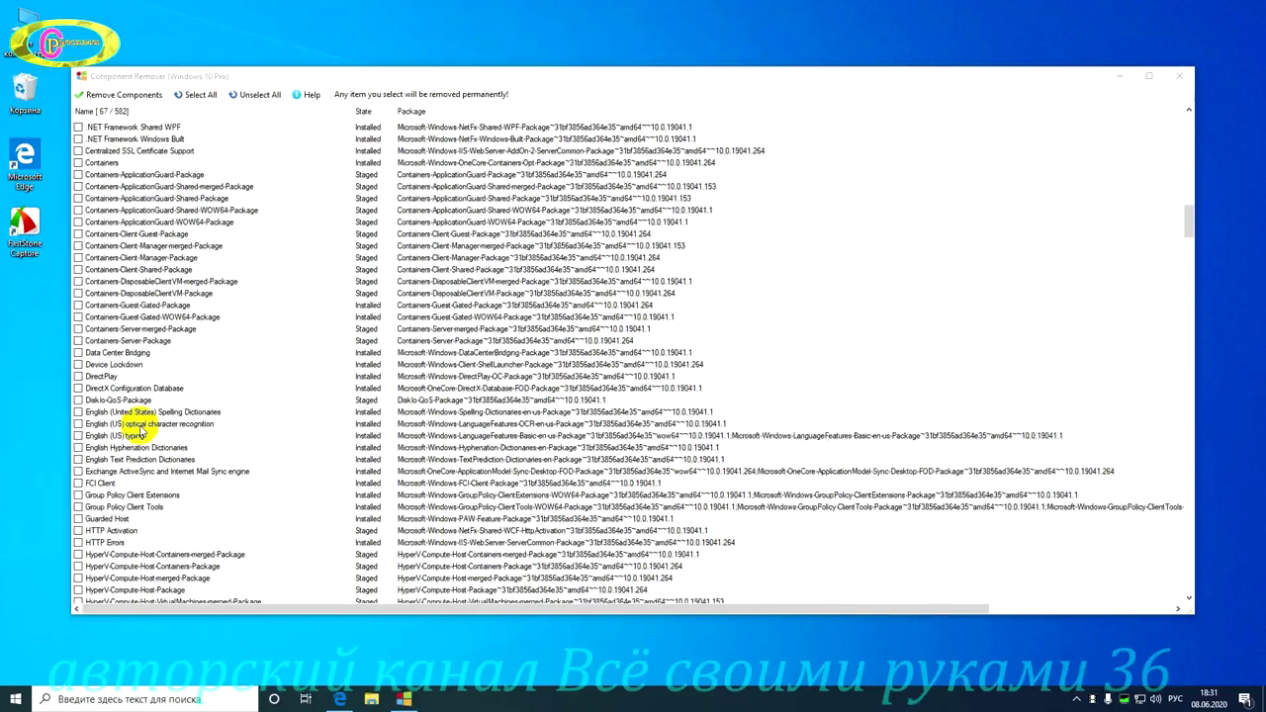
left_click(99, 555)
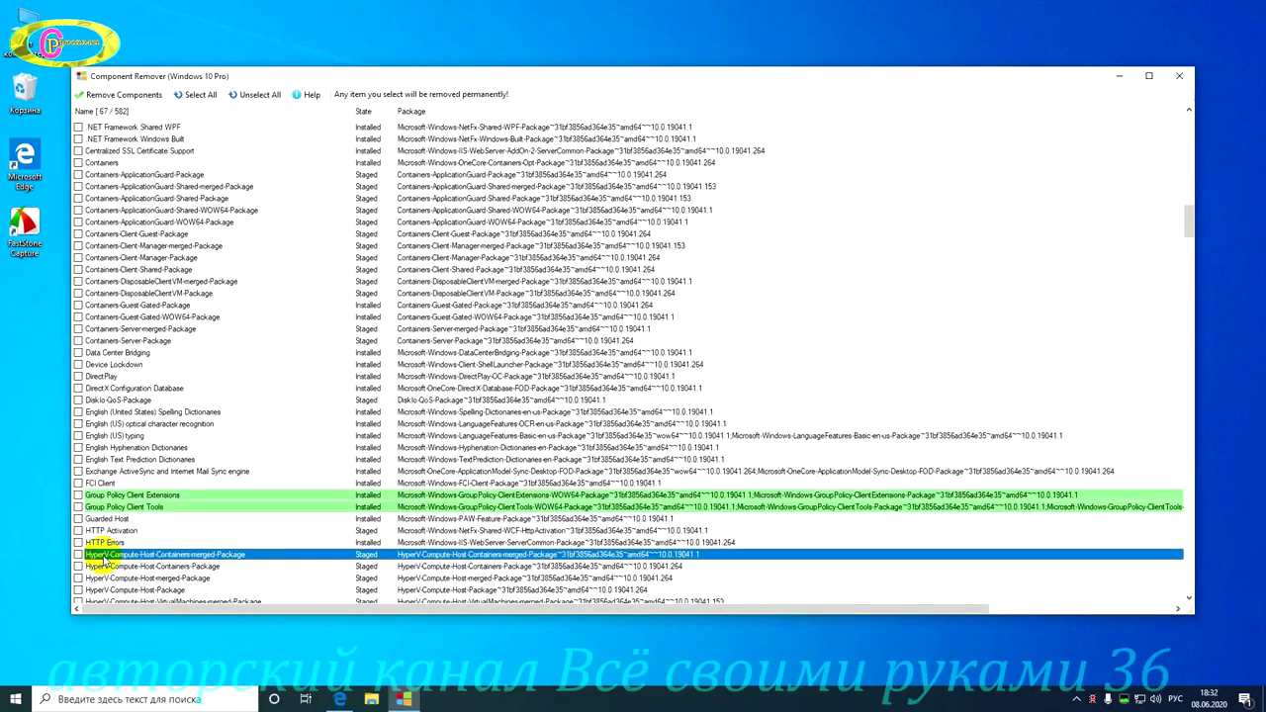
scroll(119, 556, "down", 11)
scroll(145, 554, "down", 14)
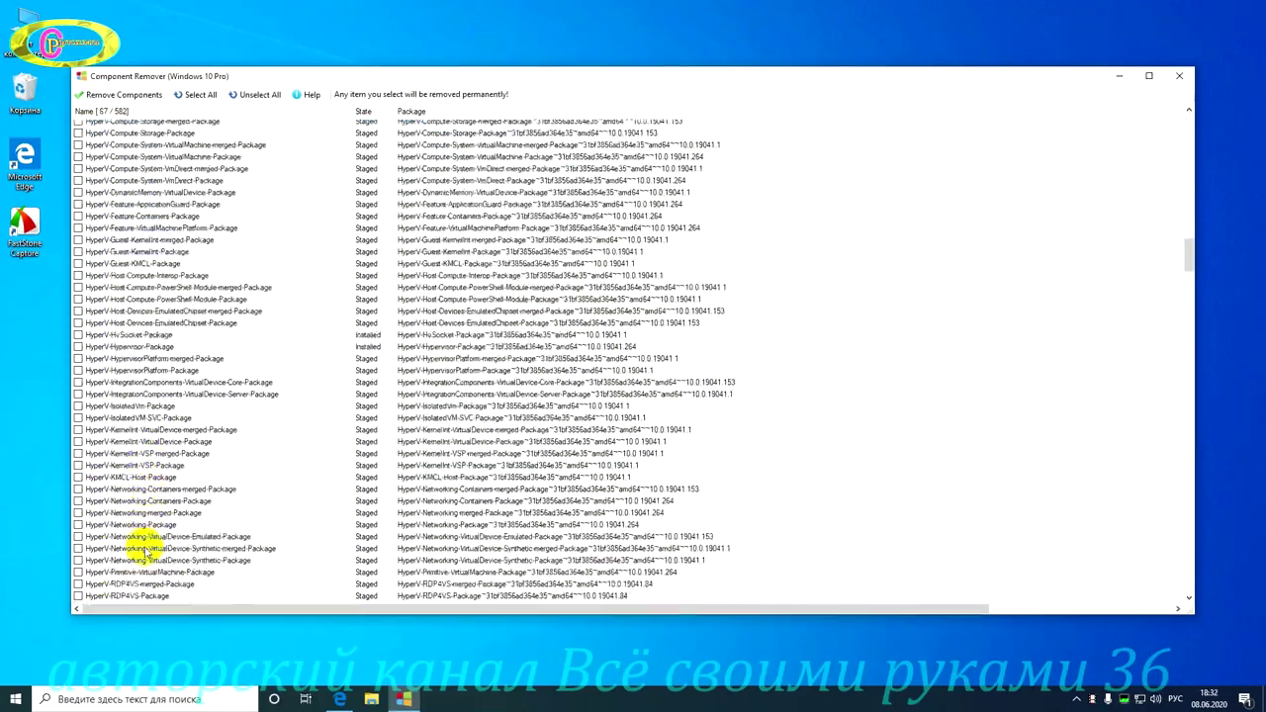
scroll(145, 552, "down", 7)
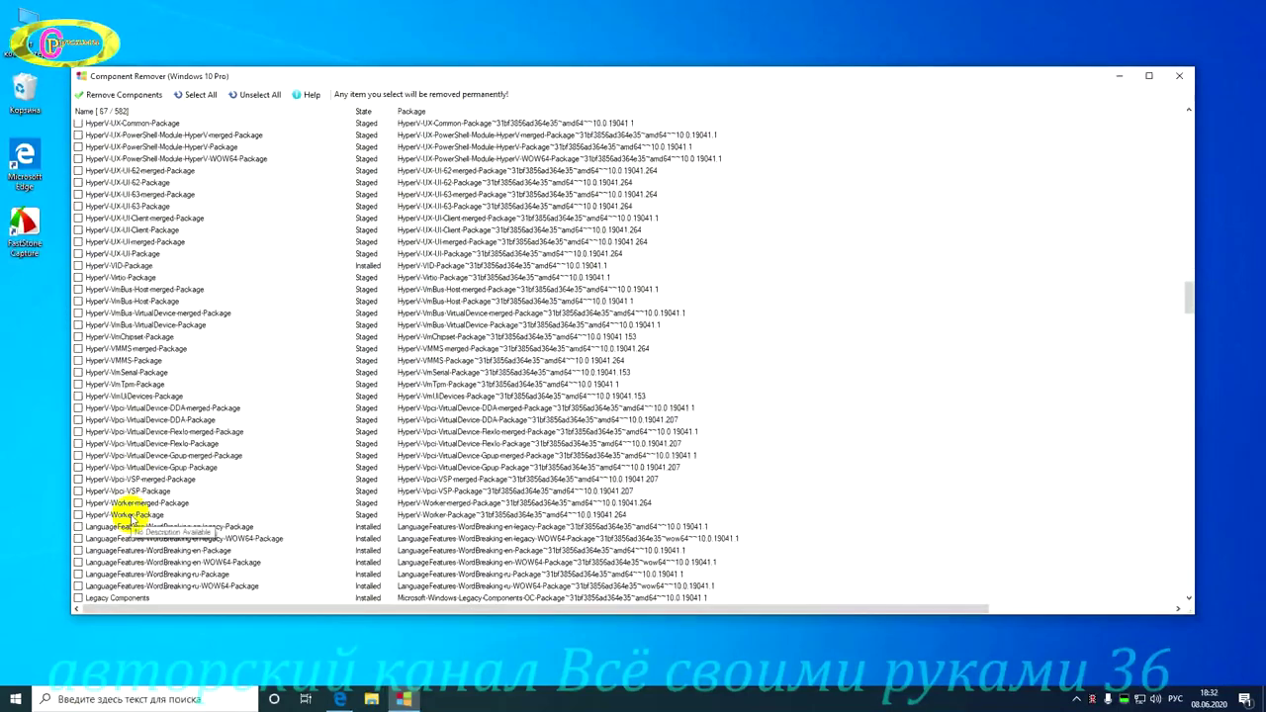
left_click(126, 515, "shift")
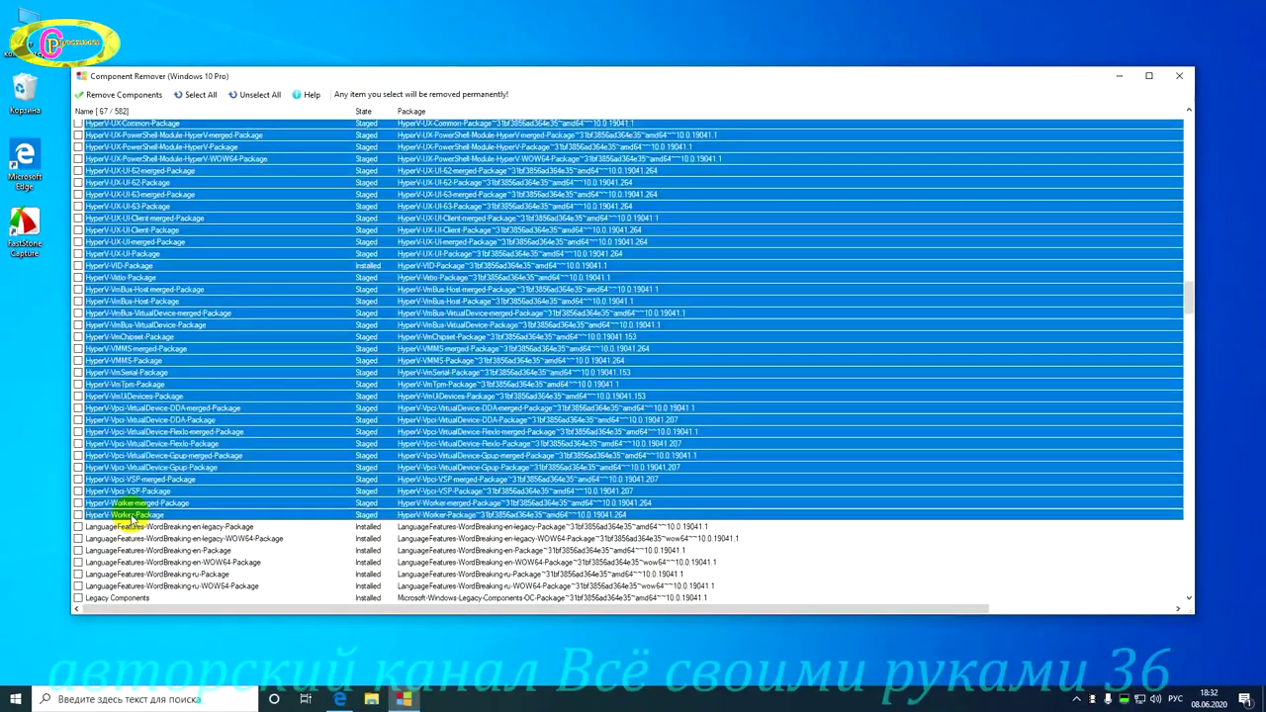
left_click(77, 516)
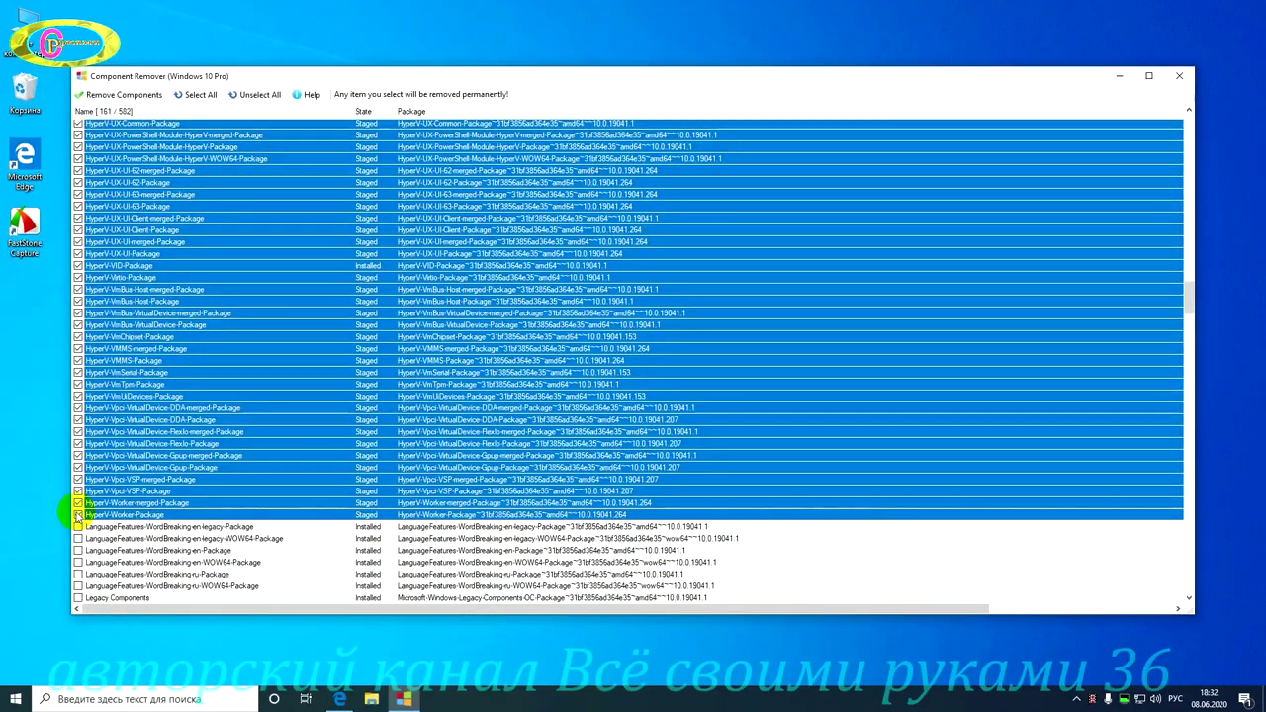
Mark Microsoft Storage Service in the Unknown group for removal.
scroll(282, 440, "down", 2)
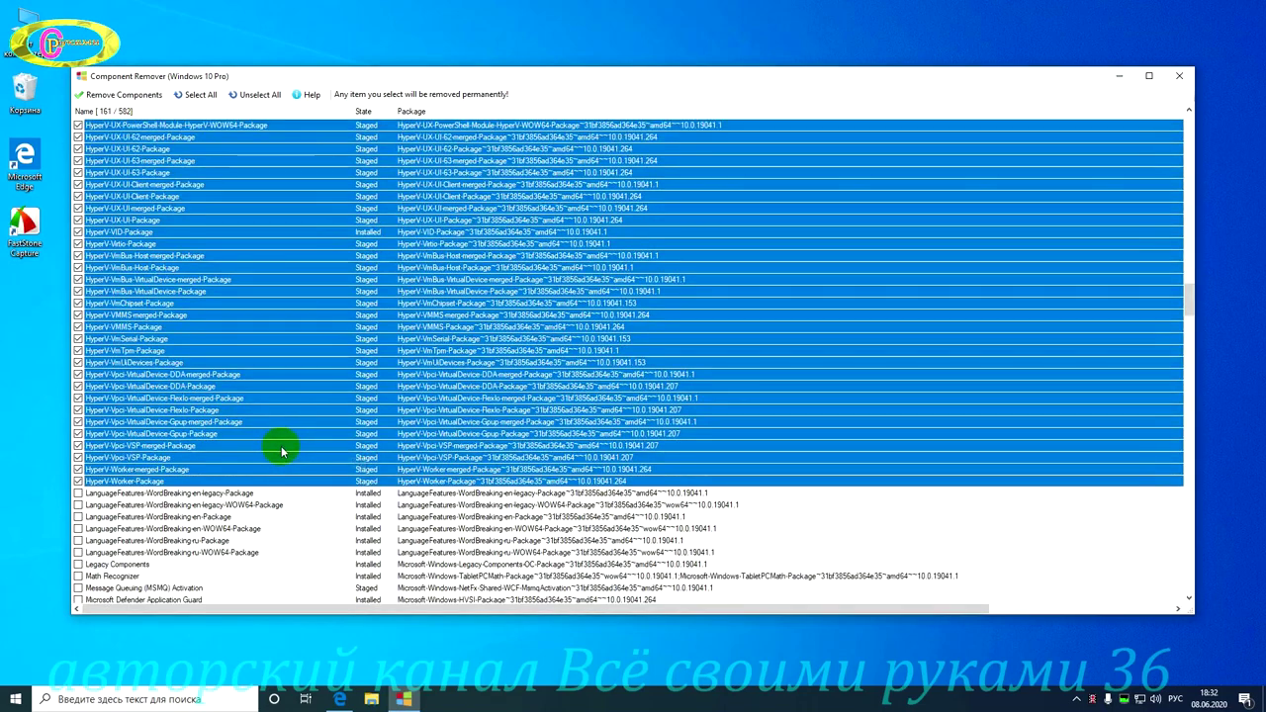
scroll(282, 440, "down", 1)
left_click(568, 647)
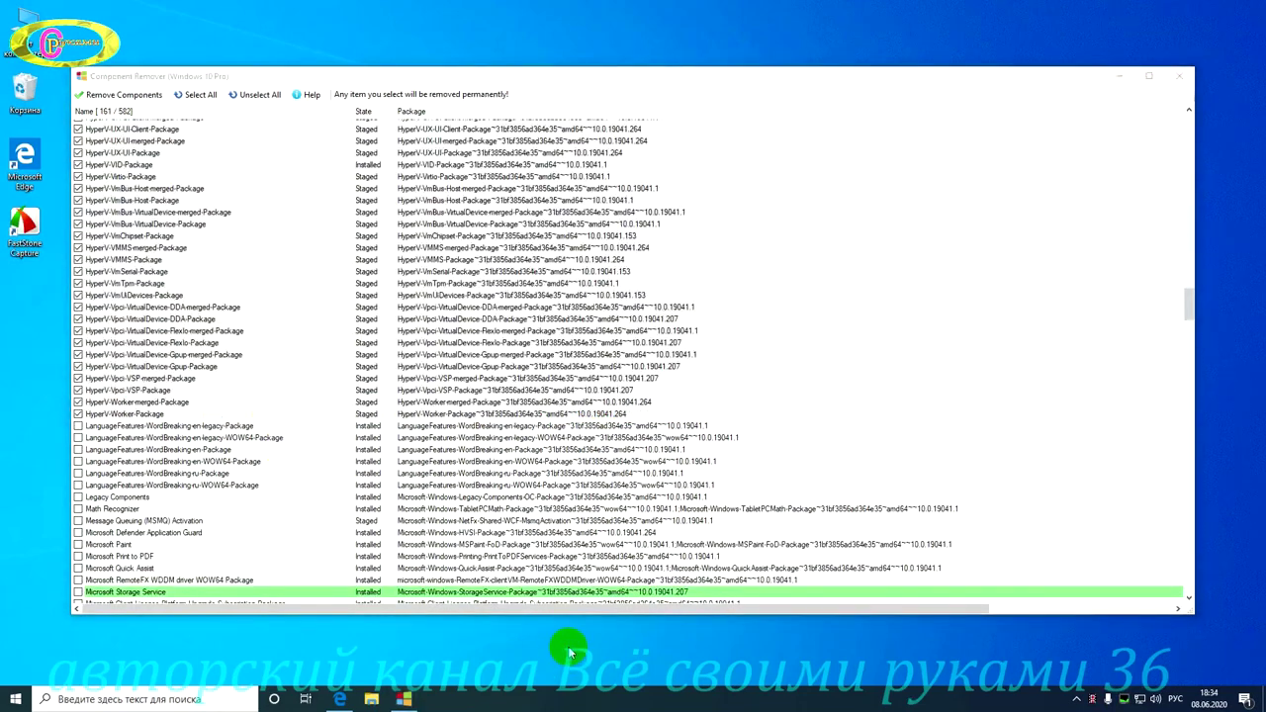
scroll(581, 522, "down", 3)
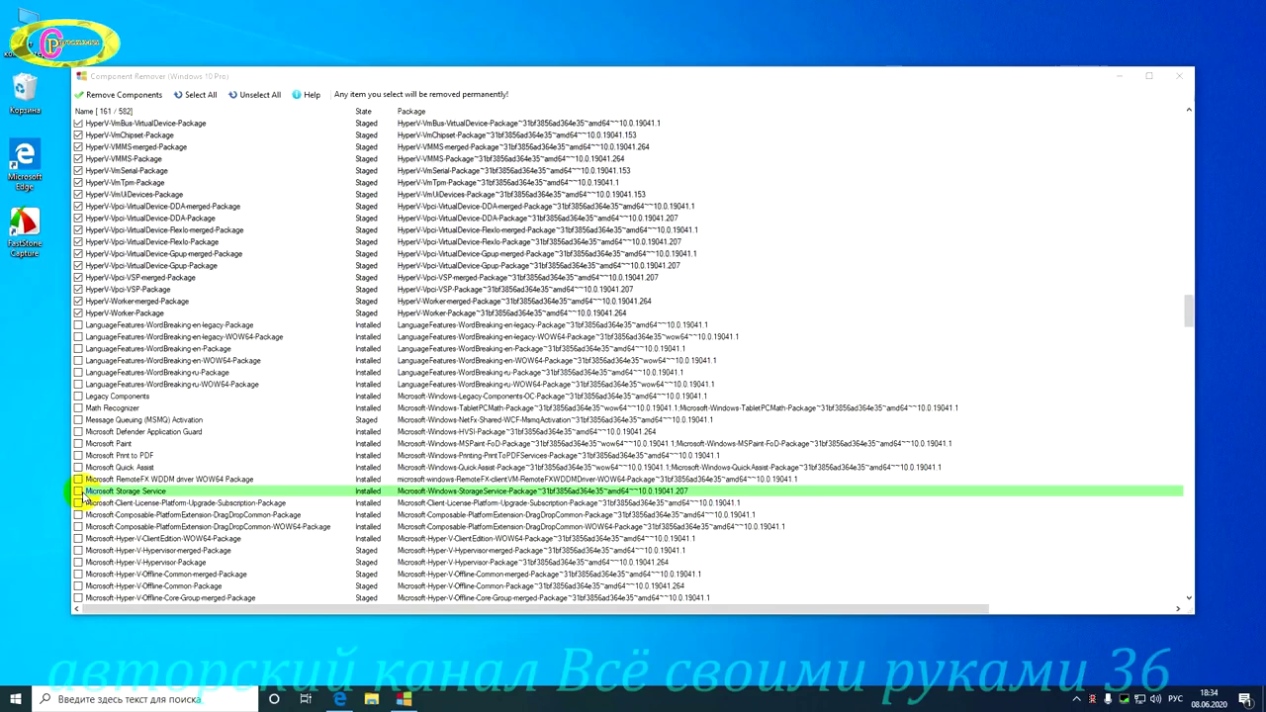
left_click(83, 492)
left_click(78, 492)
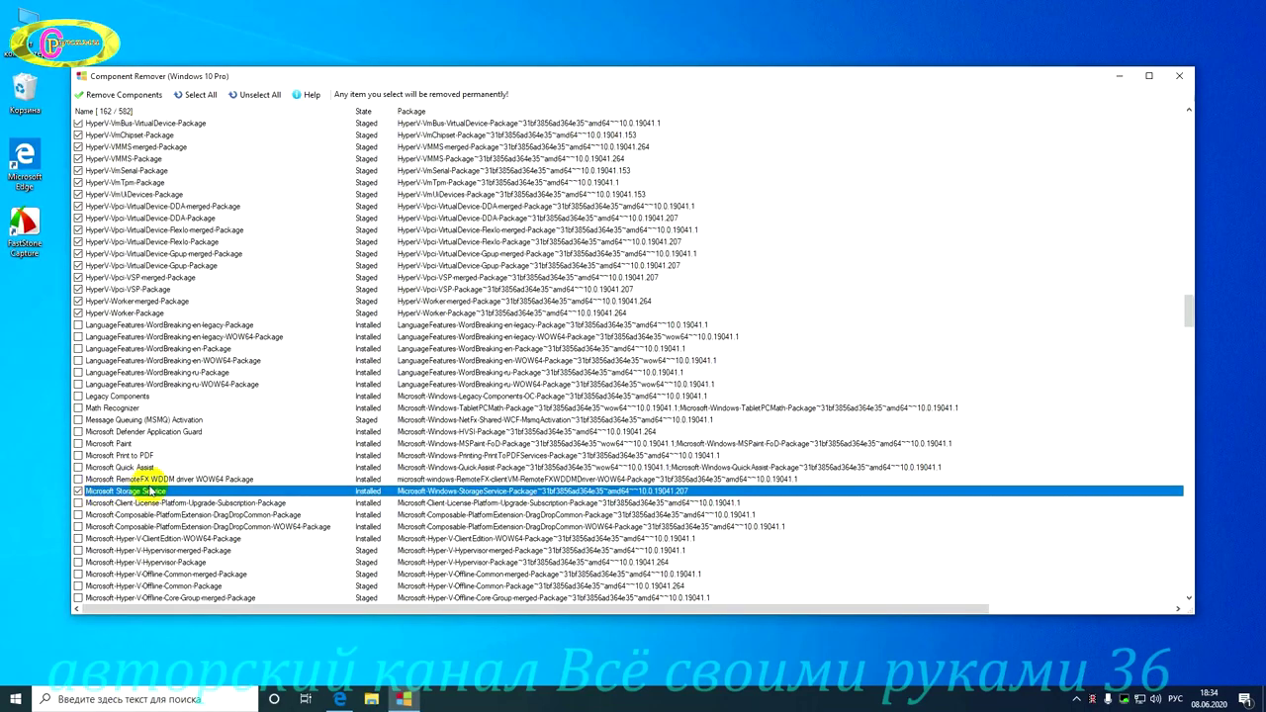
Mark all packages from Microsoft-Hyper-V-ClientEdition-WOW64-Package through Microsoft-Hyper-V-Services-Package for removal.
scroll(282, 486, "down", 8)
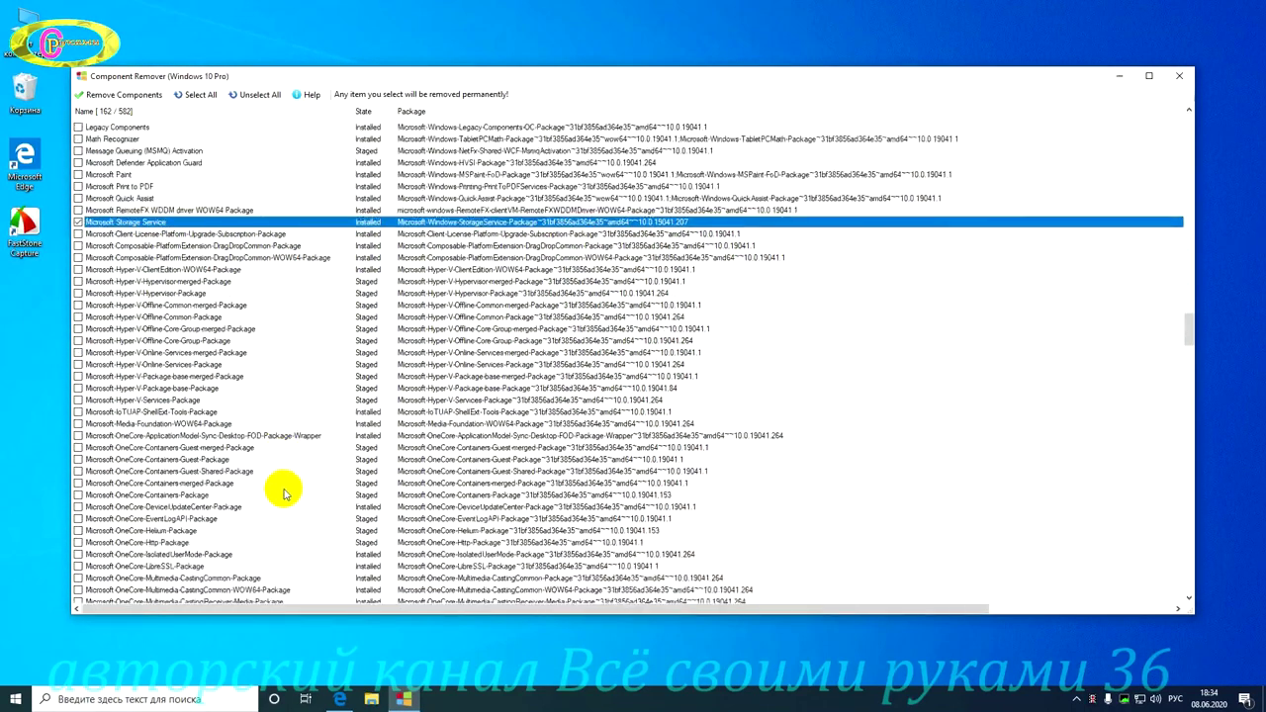
left_click(145, 270)
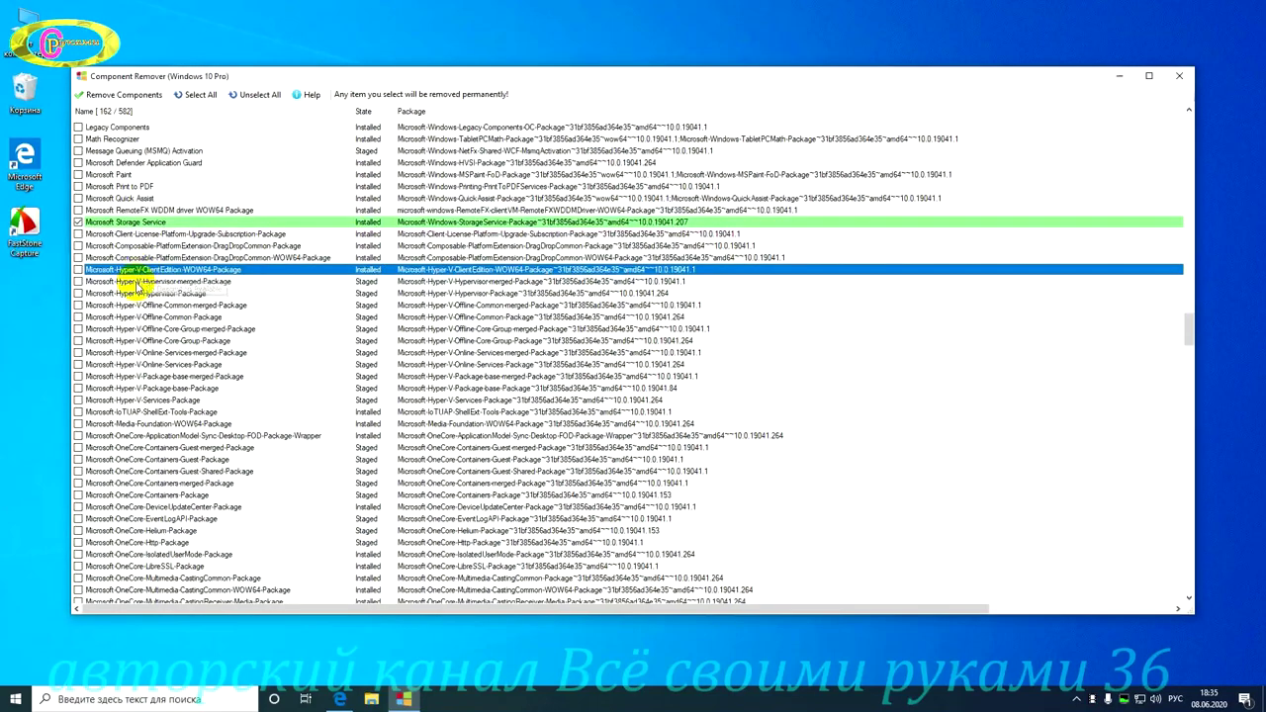
left_click(146, 400, "shift")
left_click(78, 400)
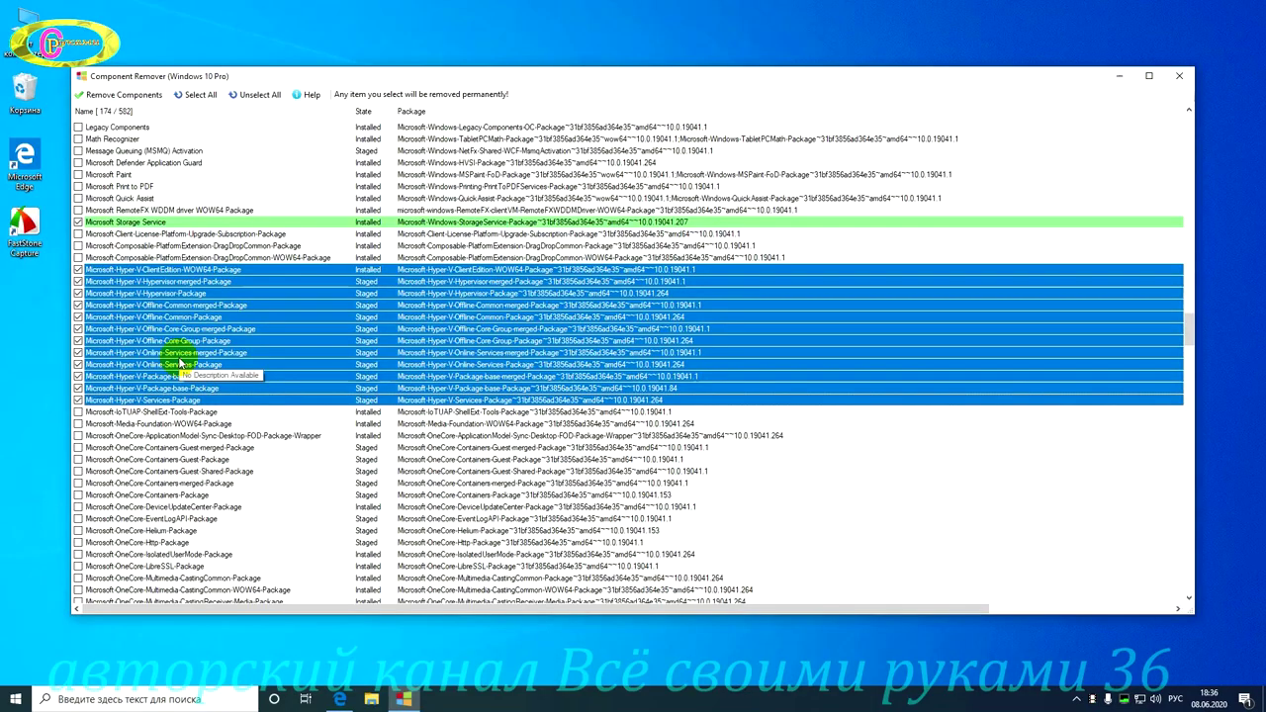
Mark Delete 'Support' folder in the Windows Setup DVD group for removal.
scroll(180, 365, "down", 20)
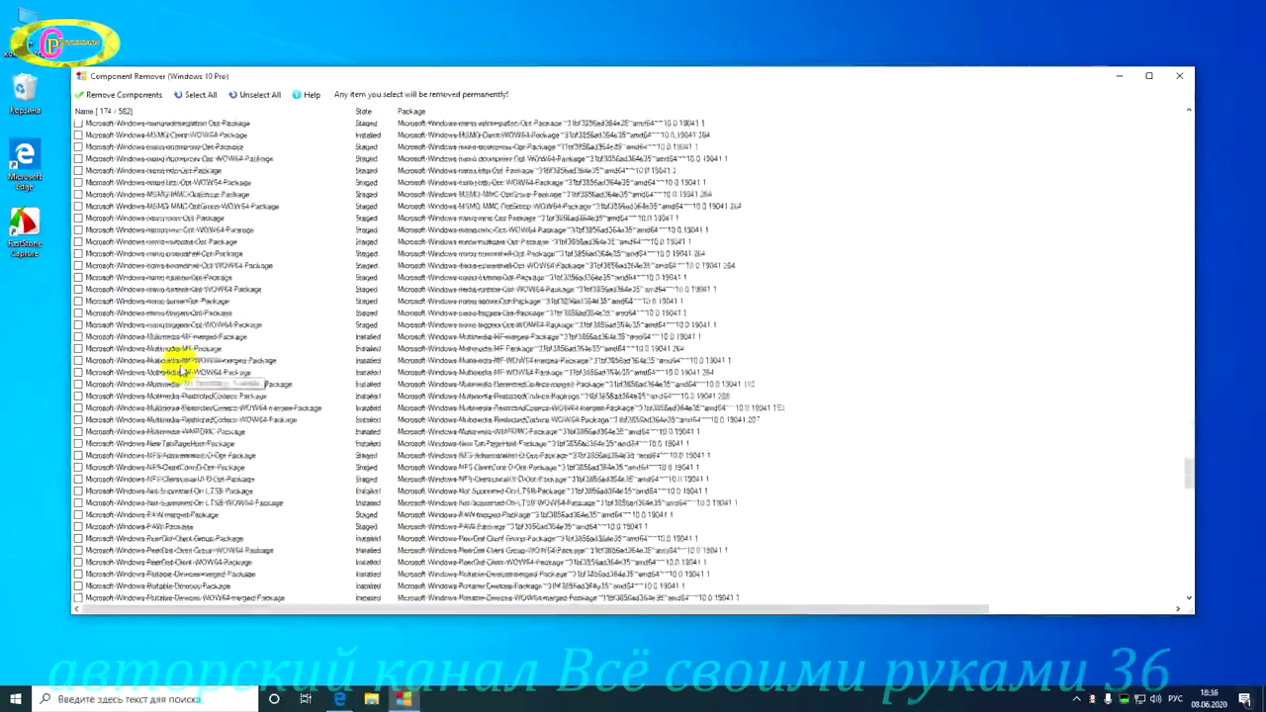
scroll(180, 366, "down", 15)
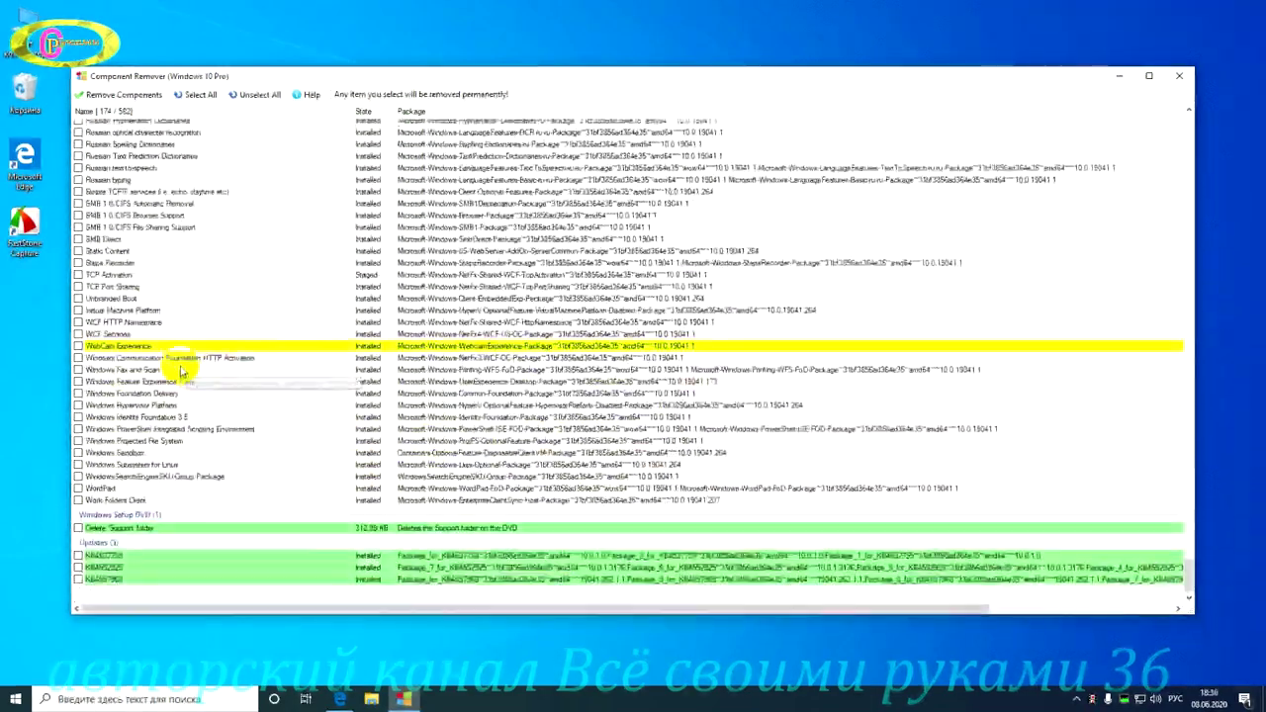
left_click(78, 528)
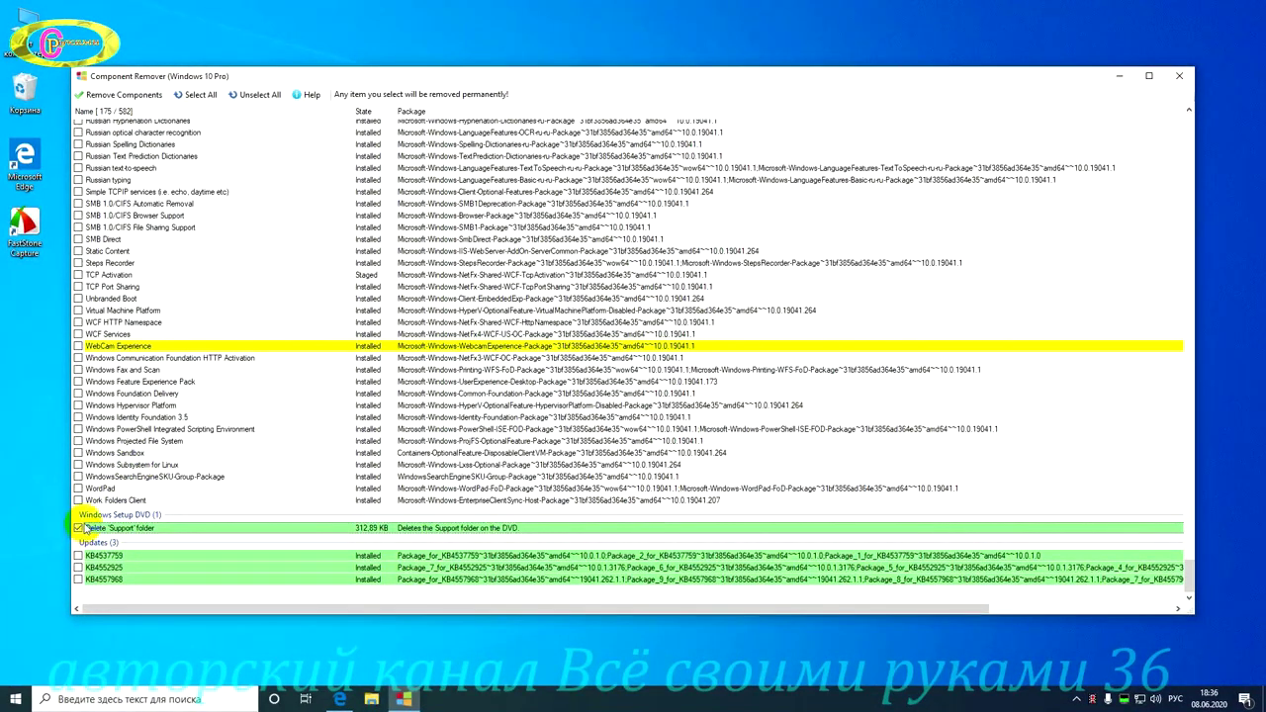
left_click(89, 527)
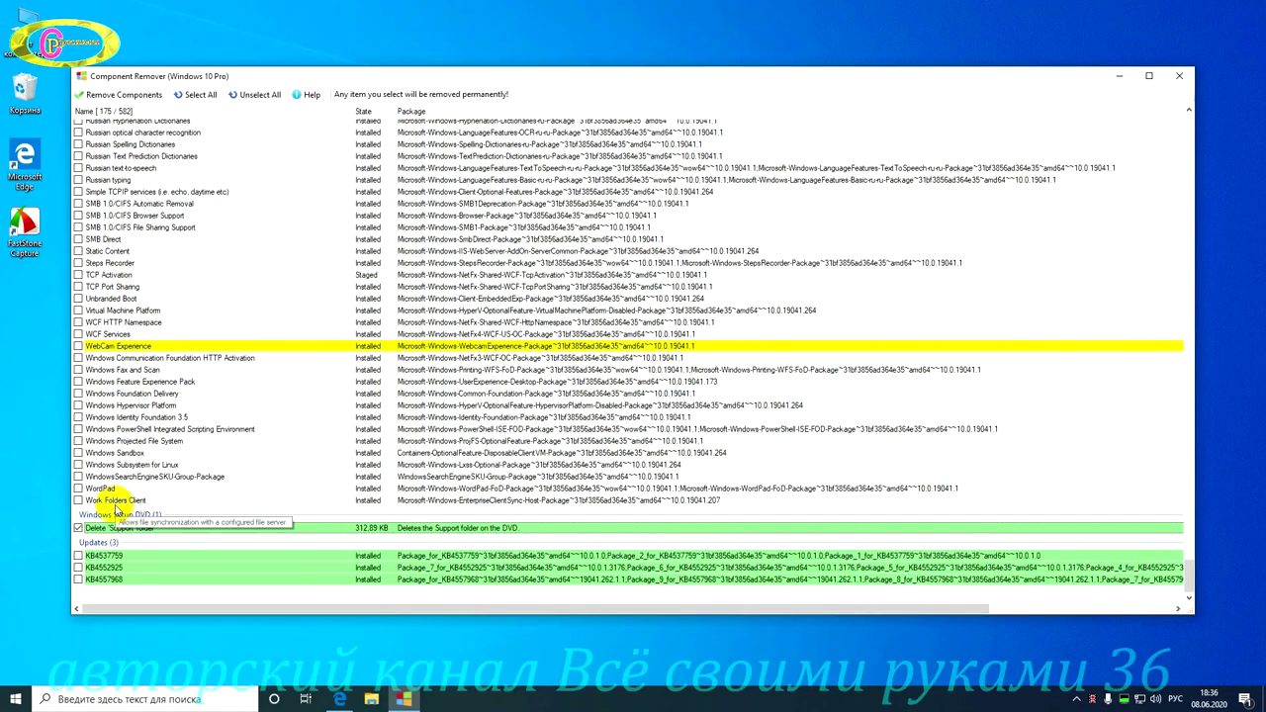
Review the end of the Unknown group and permanently remove all marked components from the Windows 10 Pro image.
scroll(148, 500, "up", 6)
scroll(184, 491, "down", 1)
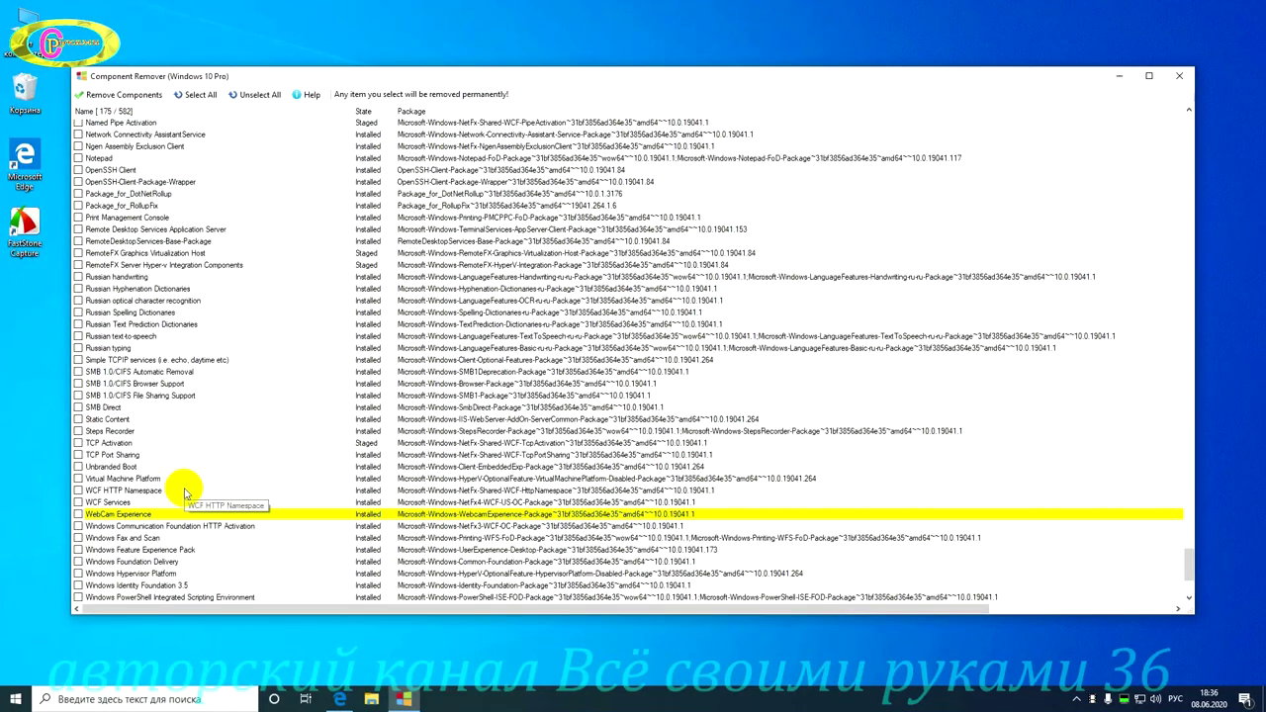
scroll(99, 247, "down", 5)
left_click(132, 97)
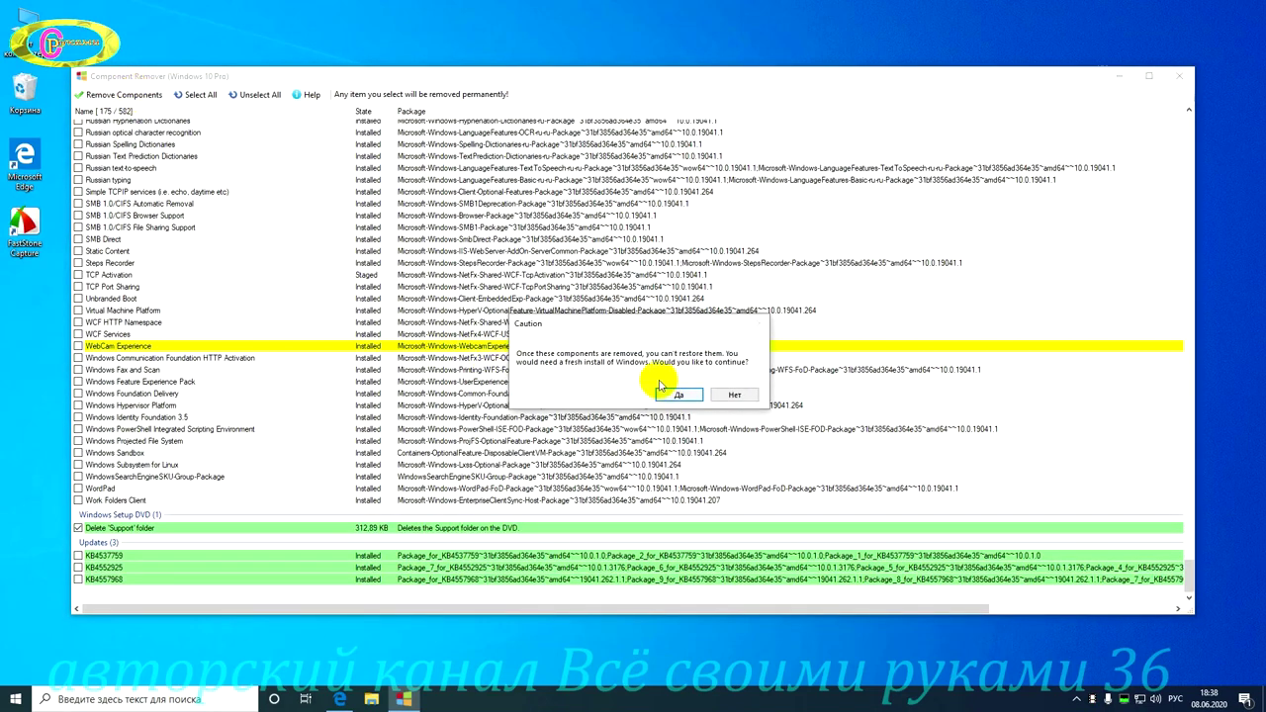
left_click(680, 399)
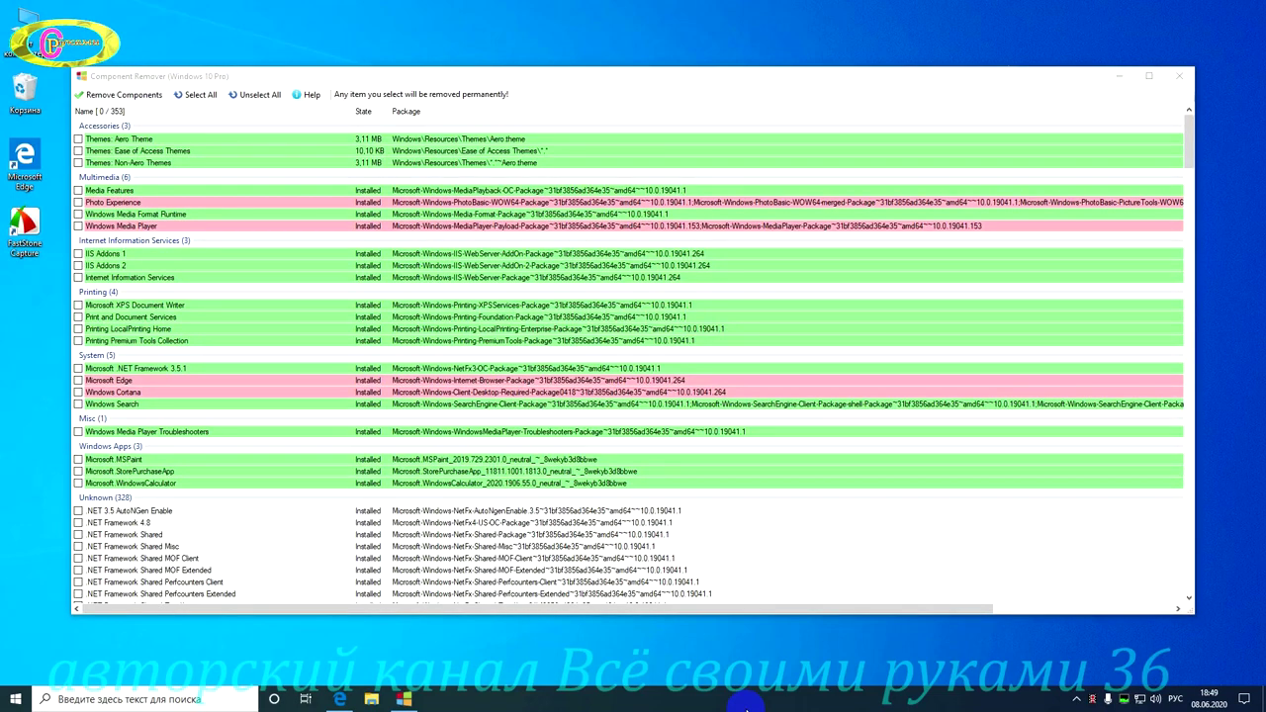
Close the Component Remover and unmount the Windows 10 Pro image with the Save and Rebuild option.
left_click(1179, 77)
left_click(1179, 77)
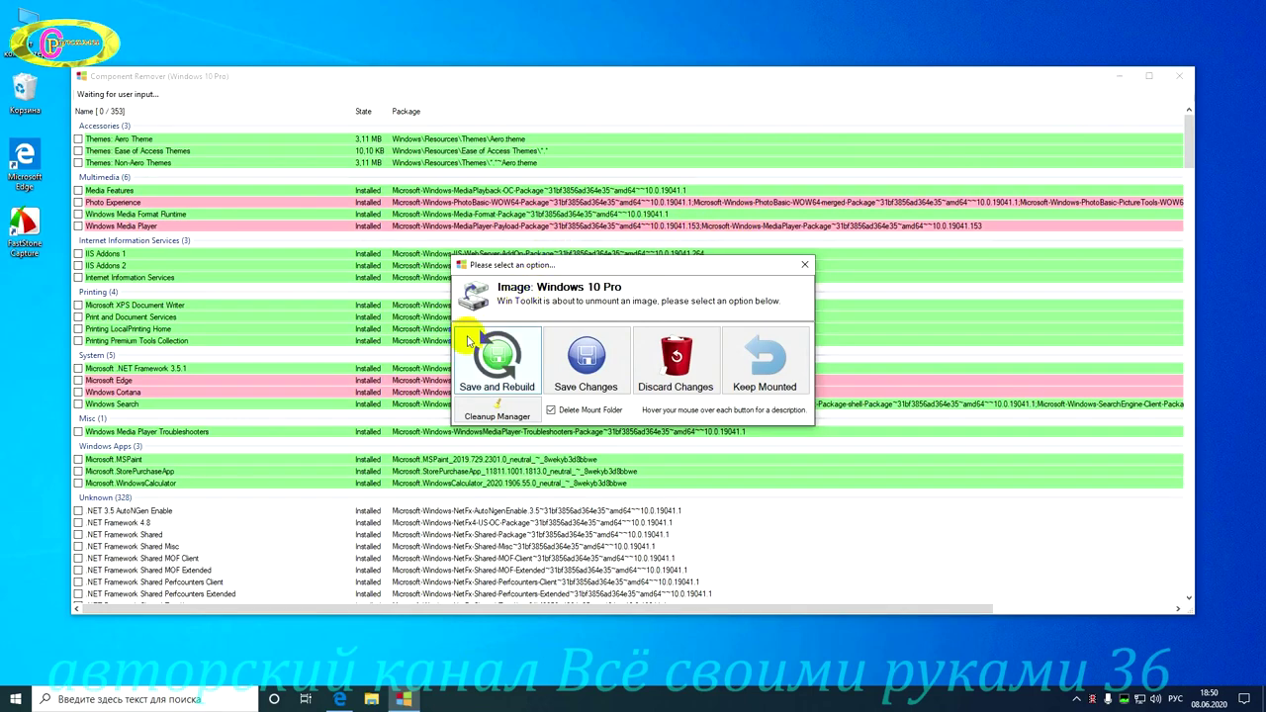
mouse_move(492, 368)
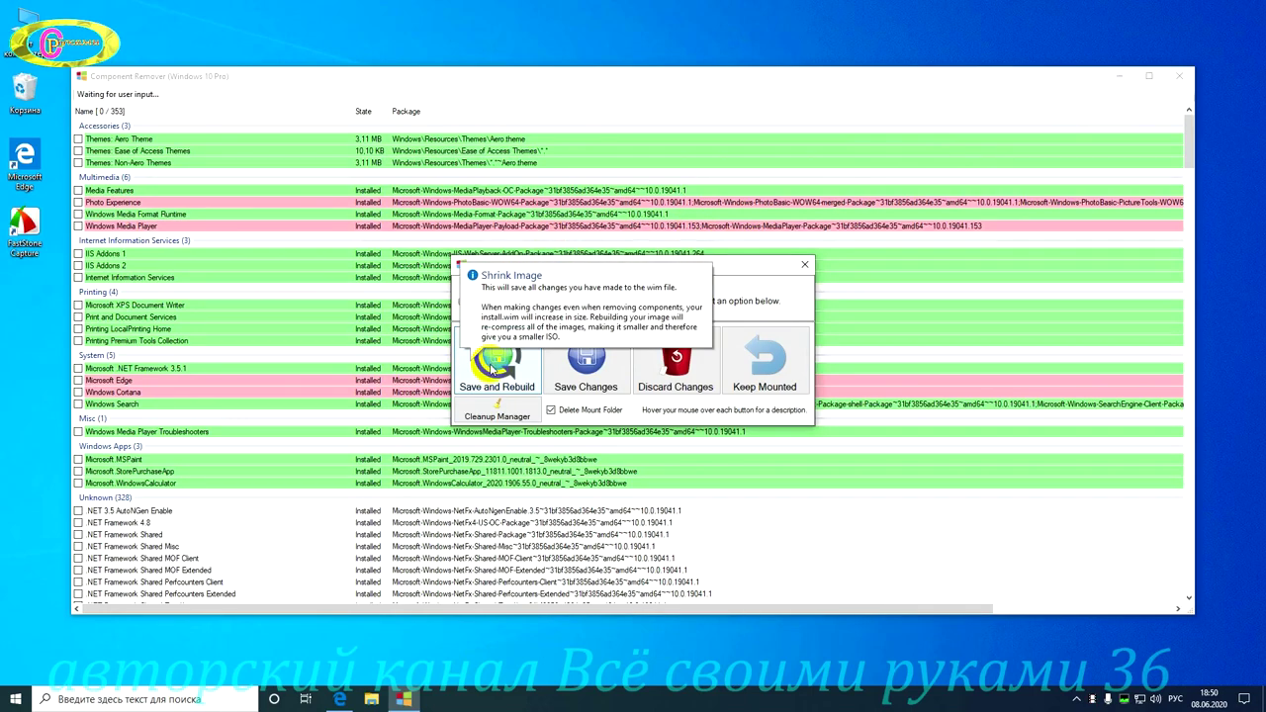
left_click(493, 368)
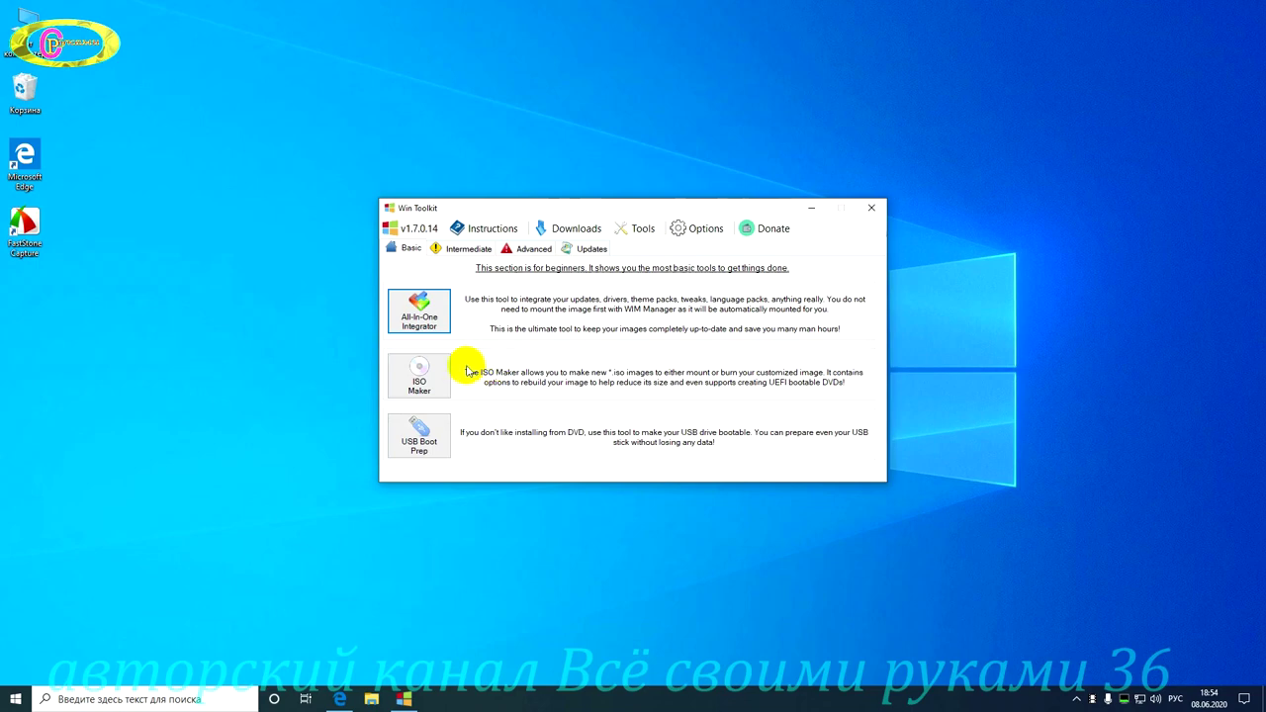
Open ISO Maker and choose C:\VASIA\Win10_2004_Russian_x64 as the source folder.
left_click(418, 378)
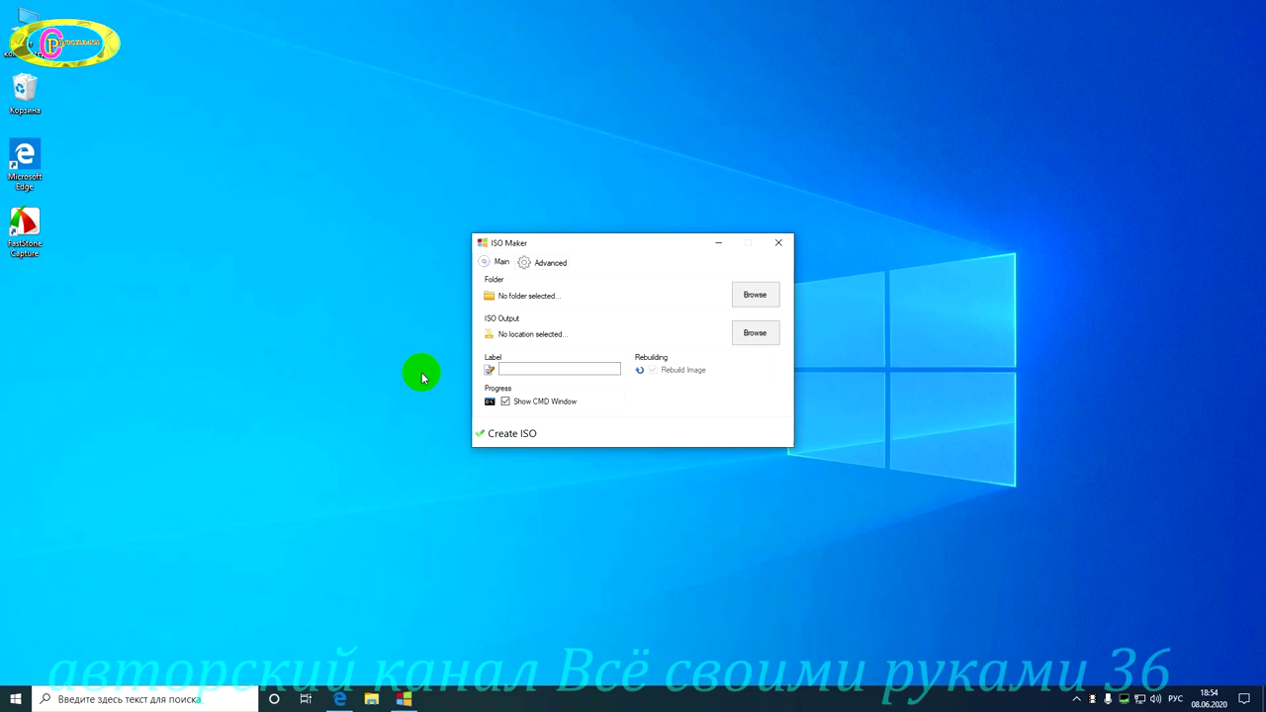
left_click(755, 295)
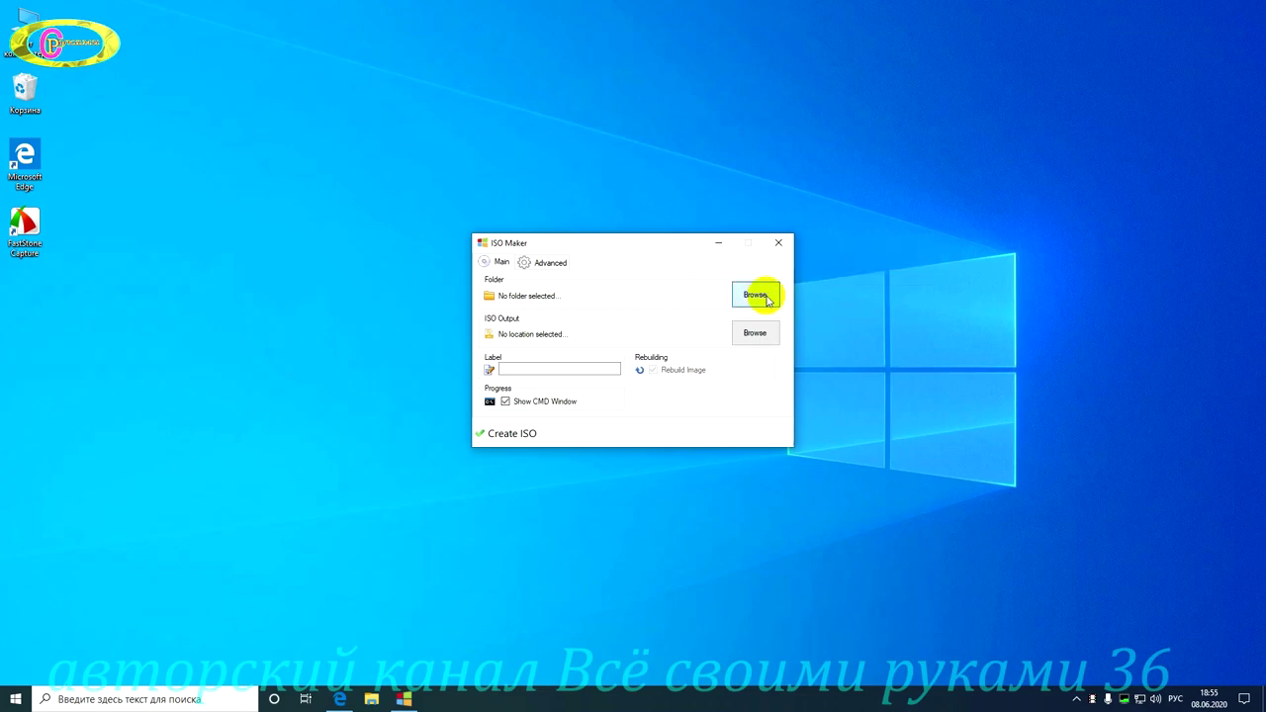
left_click(534, 508)
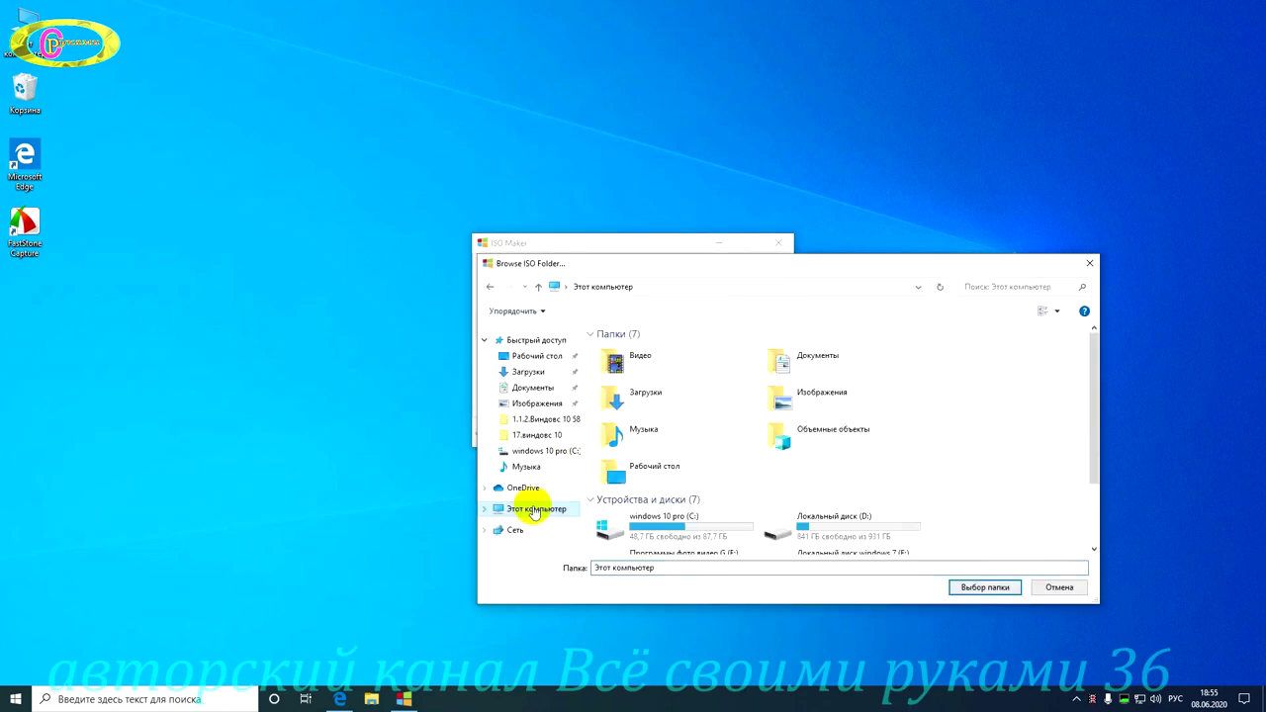
double_click(682, 524)
left_click(614, 391)
double_click(614, 392)
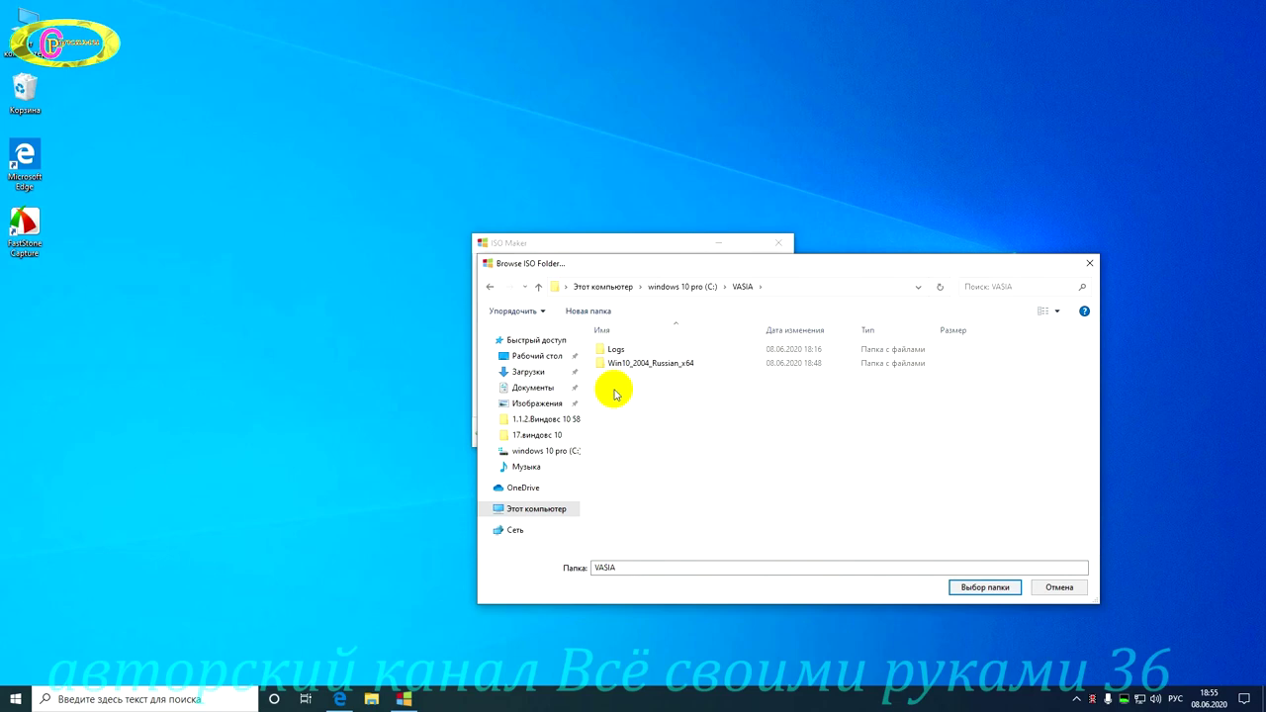
left_click(619, 368)
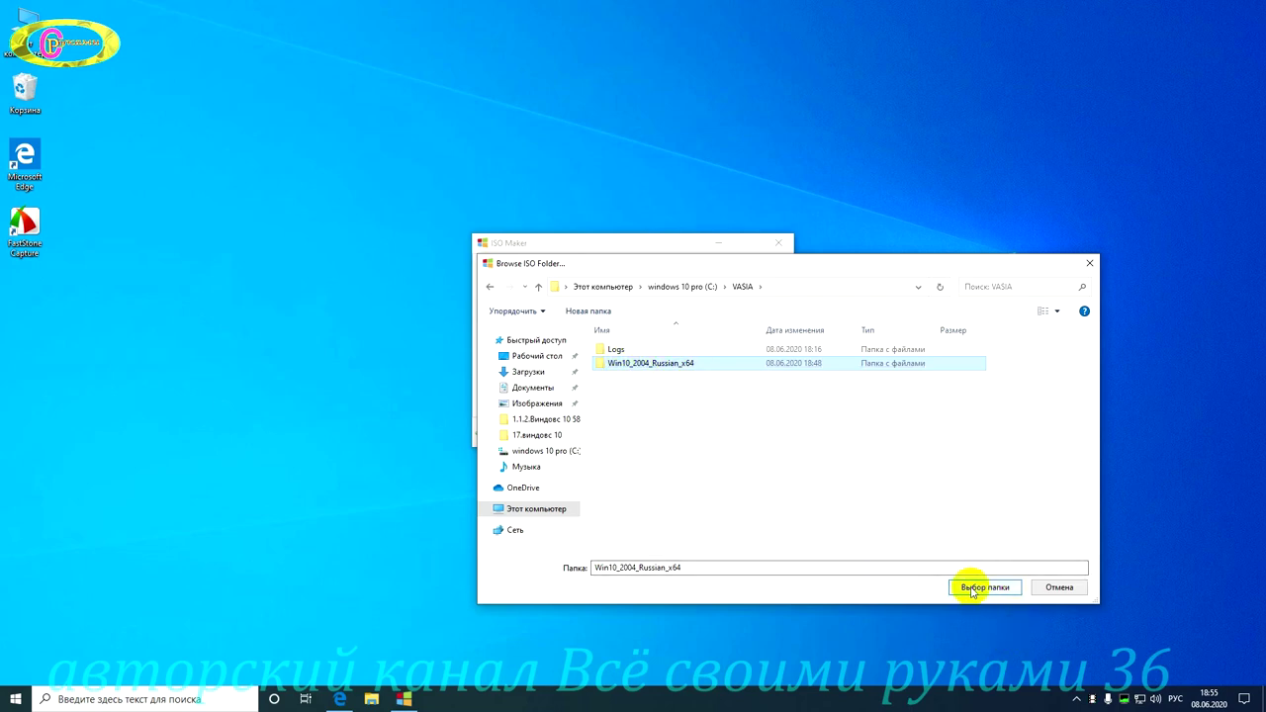
left_click(977, 587)
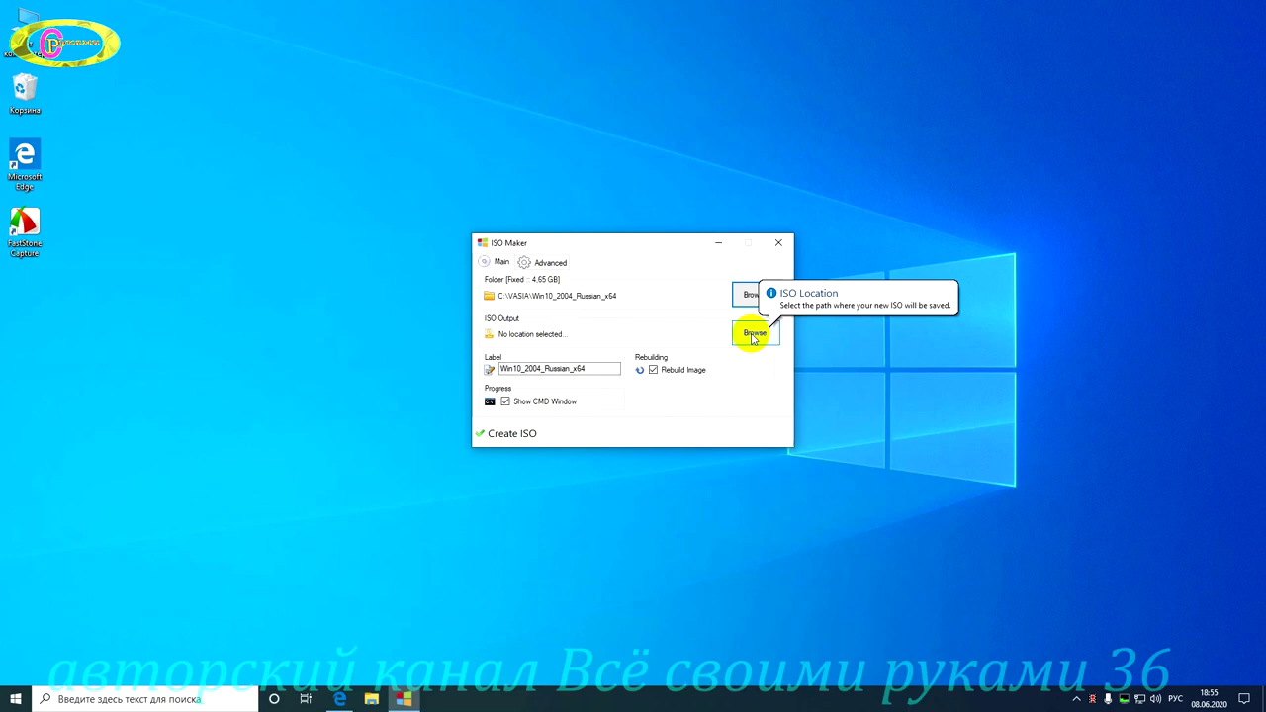
Set the ISO output to a new file named Win10lite ru in the C:\VASIA folder.
left_click(751, 336)
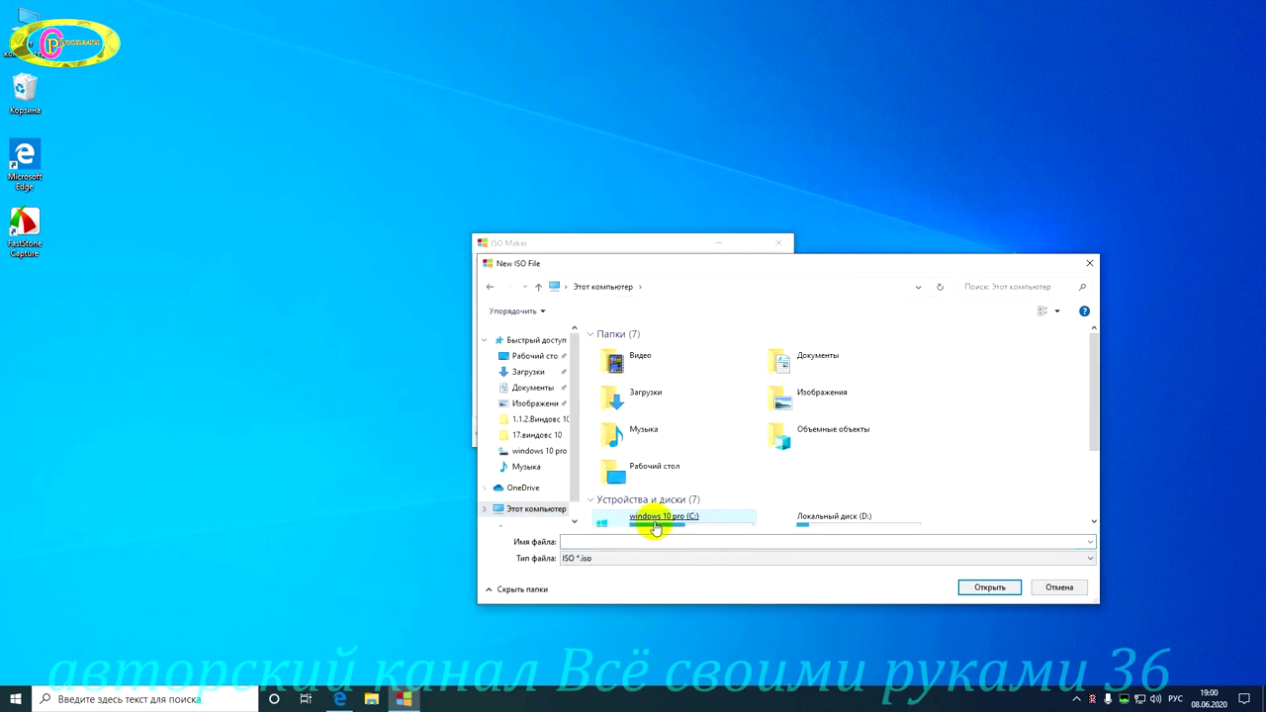
double_click(655, 526)
double_click(619, 394)
left_click(606, 542)
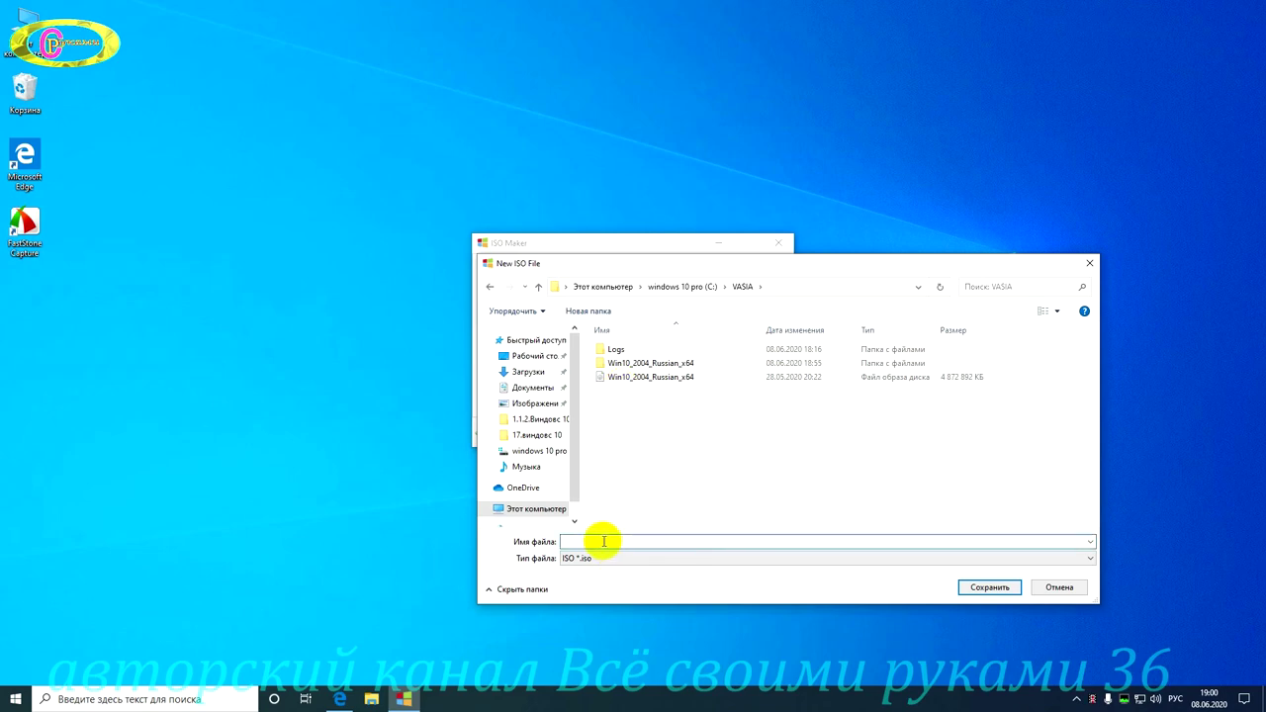
key("alt+shift")
type("Win10lite ru")
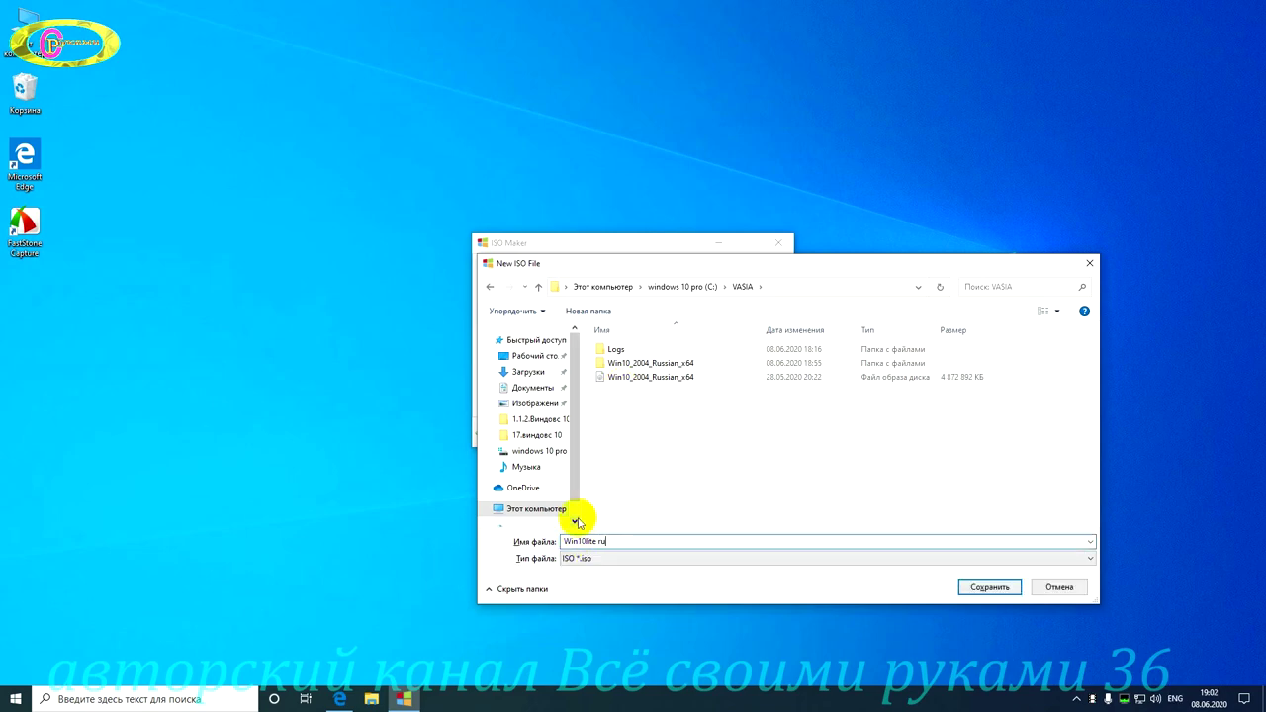
left_click(972, 587)
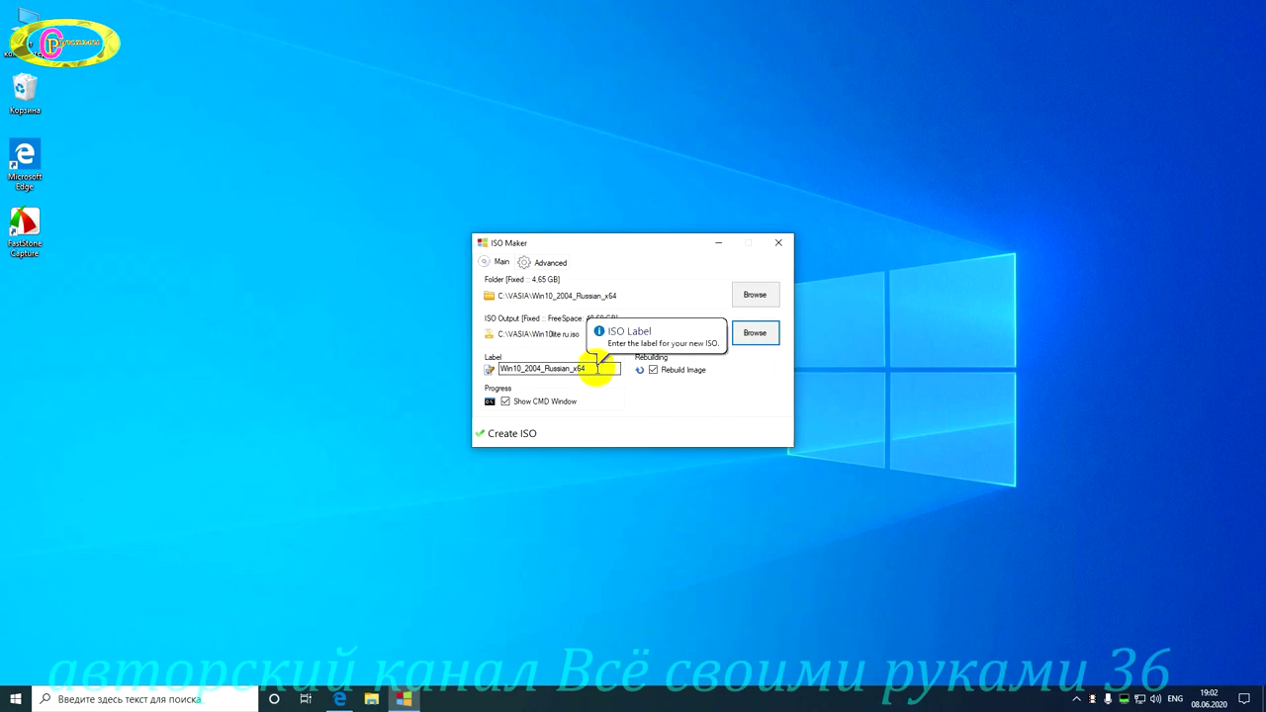
Shorten the ISO label to Win10 Ru64.
key("Delete")
key("Delete")
key("Delete")
key("Delete")
key("Delete")
key("BackSpace")
key("BackSpace")
key("BackSpace")
key("BackSpace")
key("BackSpace")
key("BackSpace")
key("BackSpace")
key("BackSpace")
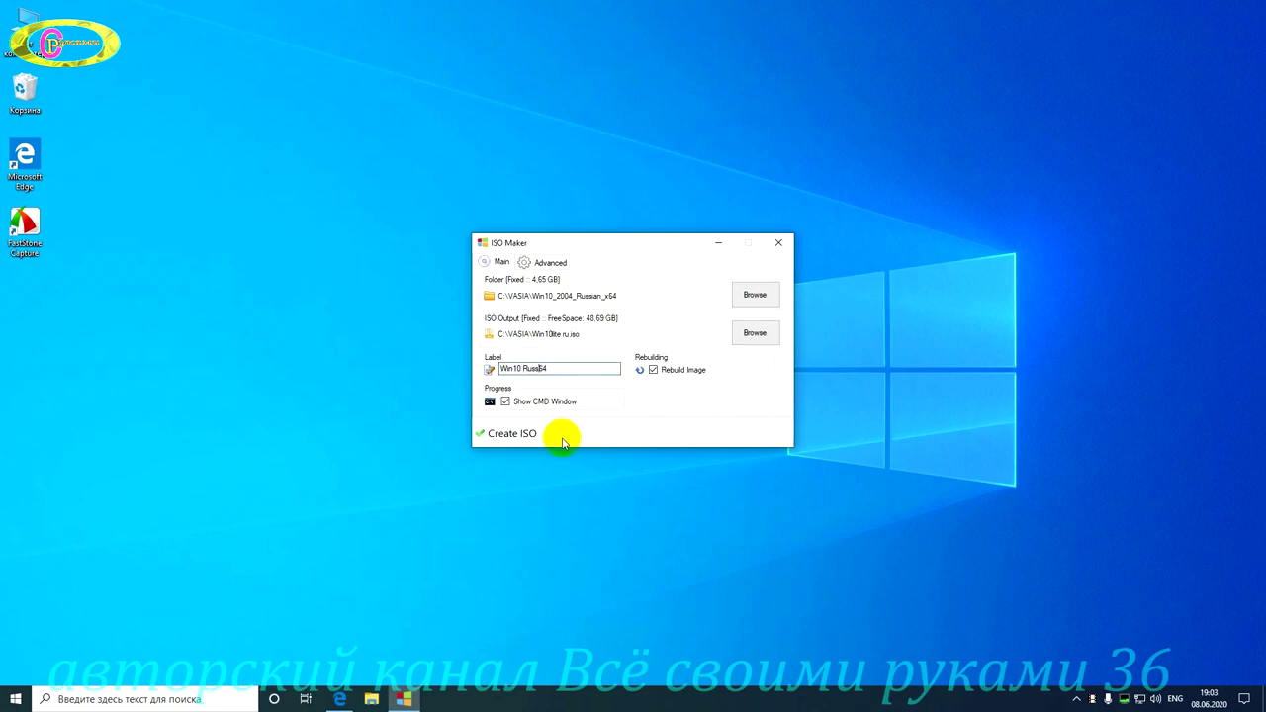
key("ctrl+z")
type("u")
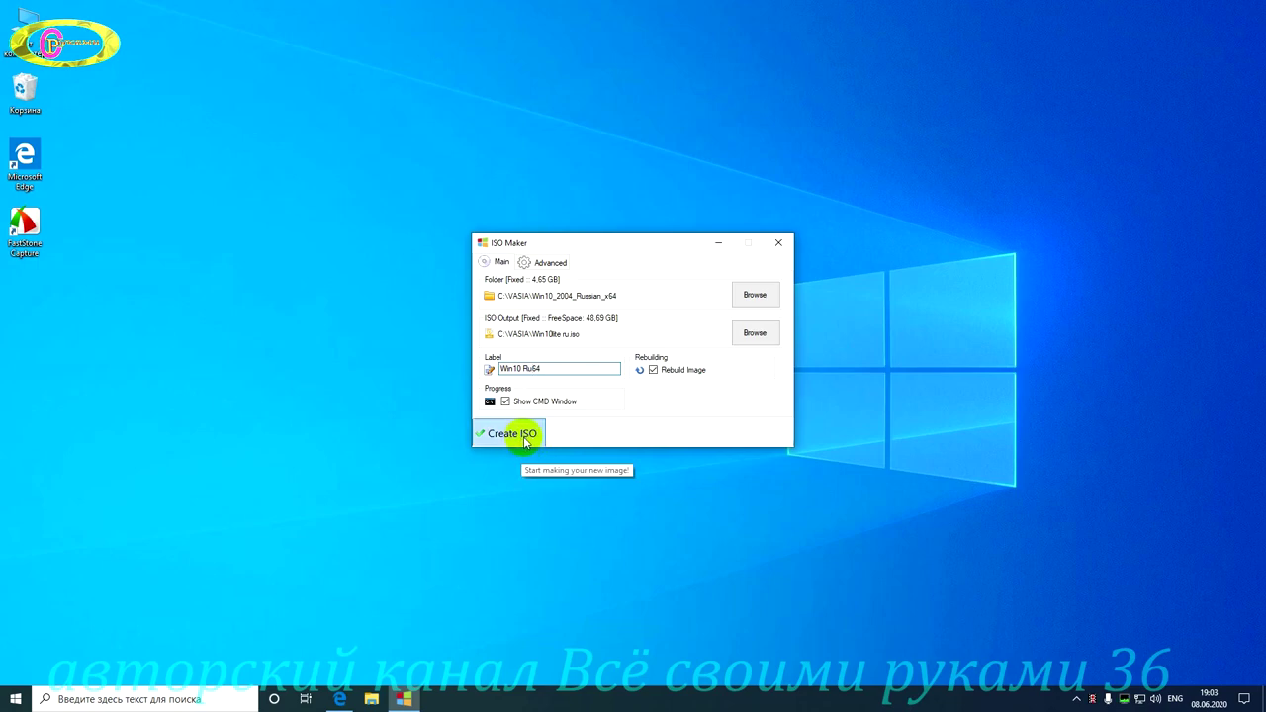
Create the ISO, then close ISO Maker and Win Toolkit.
left_click(524, 441)
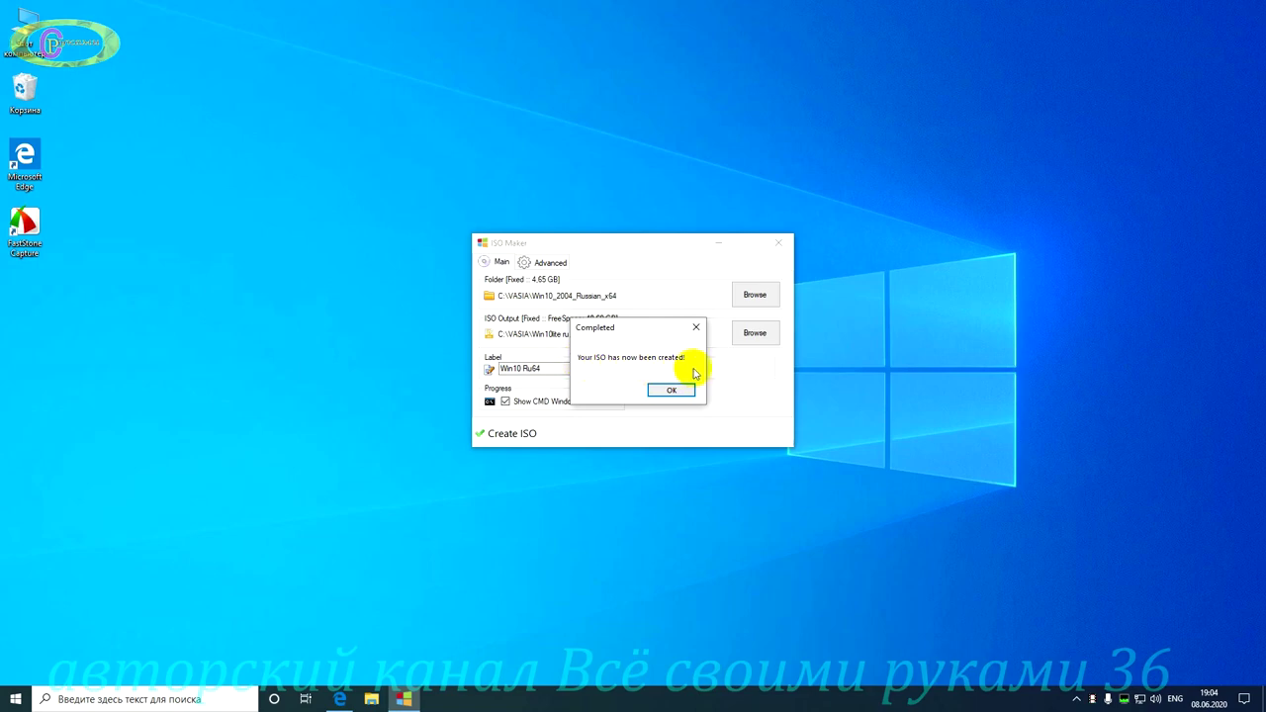
left_click(671, 392)
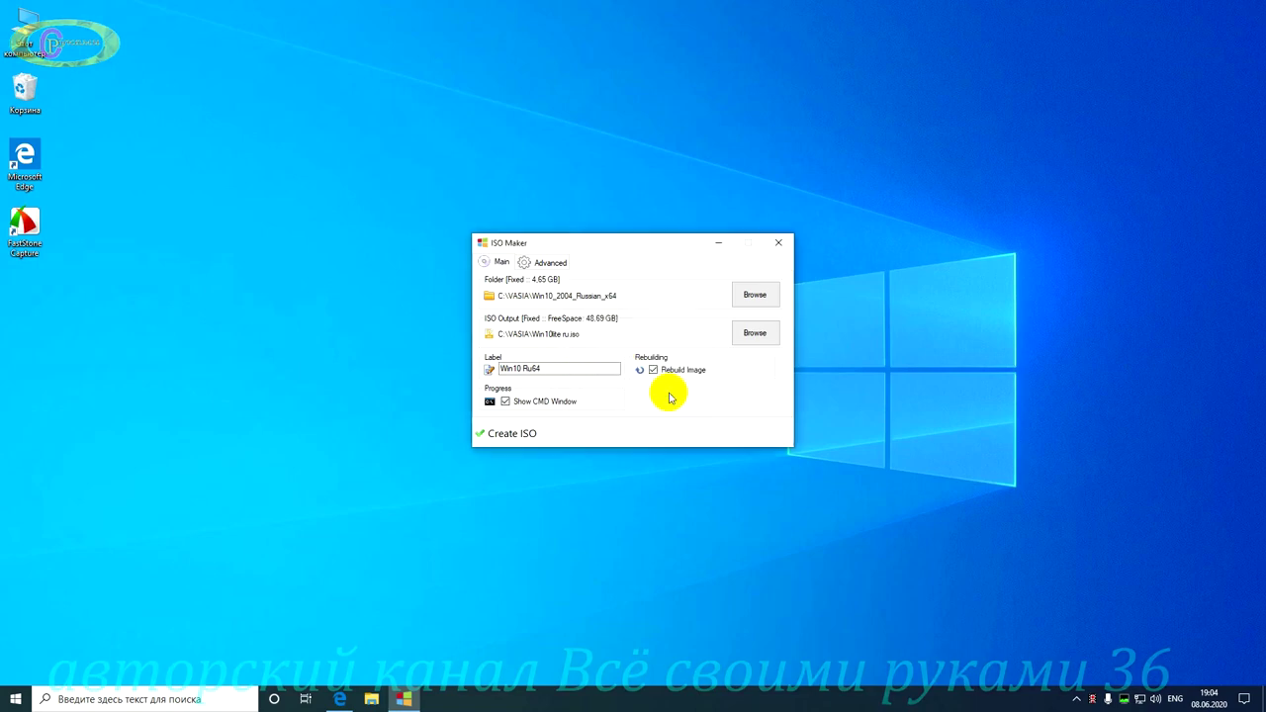
left_click(778, 242)
left_click(870, 207)
Open the C:\VASIA folder in File Explorer and compare the sizes of the Win10lite ru and Win10_2004_Russian_x64 disc images.
double_click(32, 44)
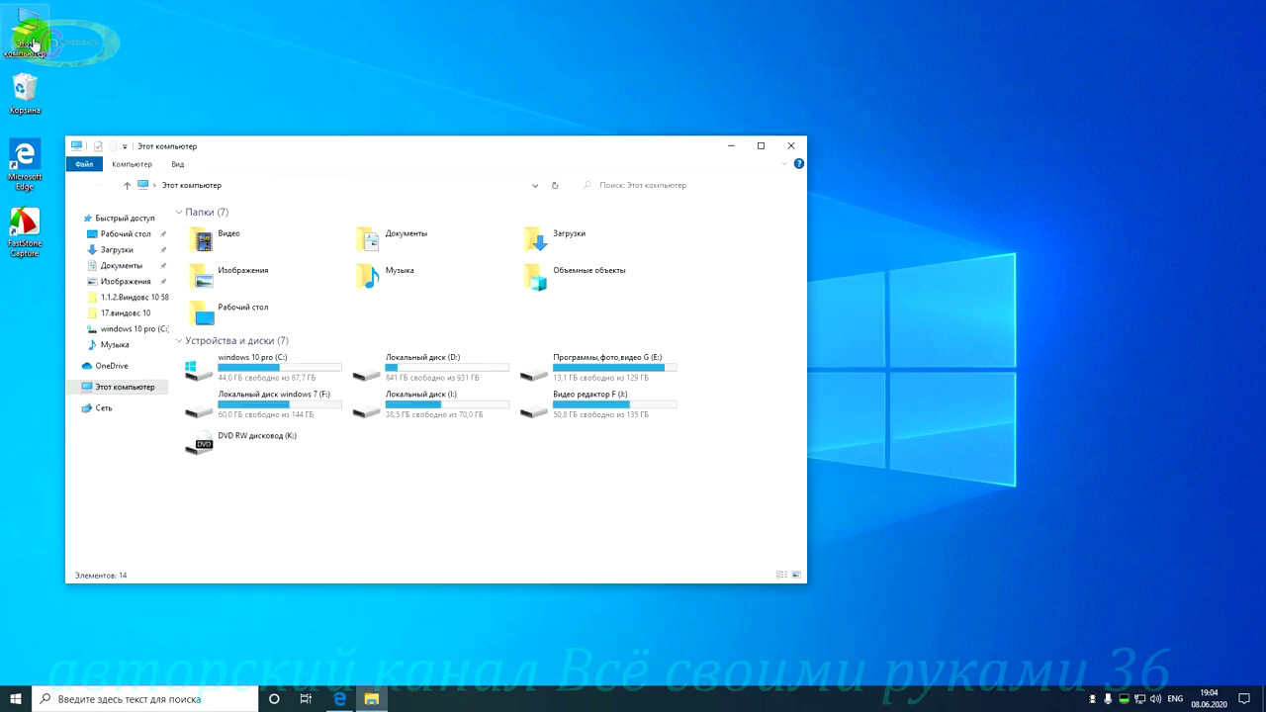
left_click(292, 375)
left_click(292, 375)
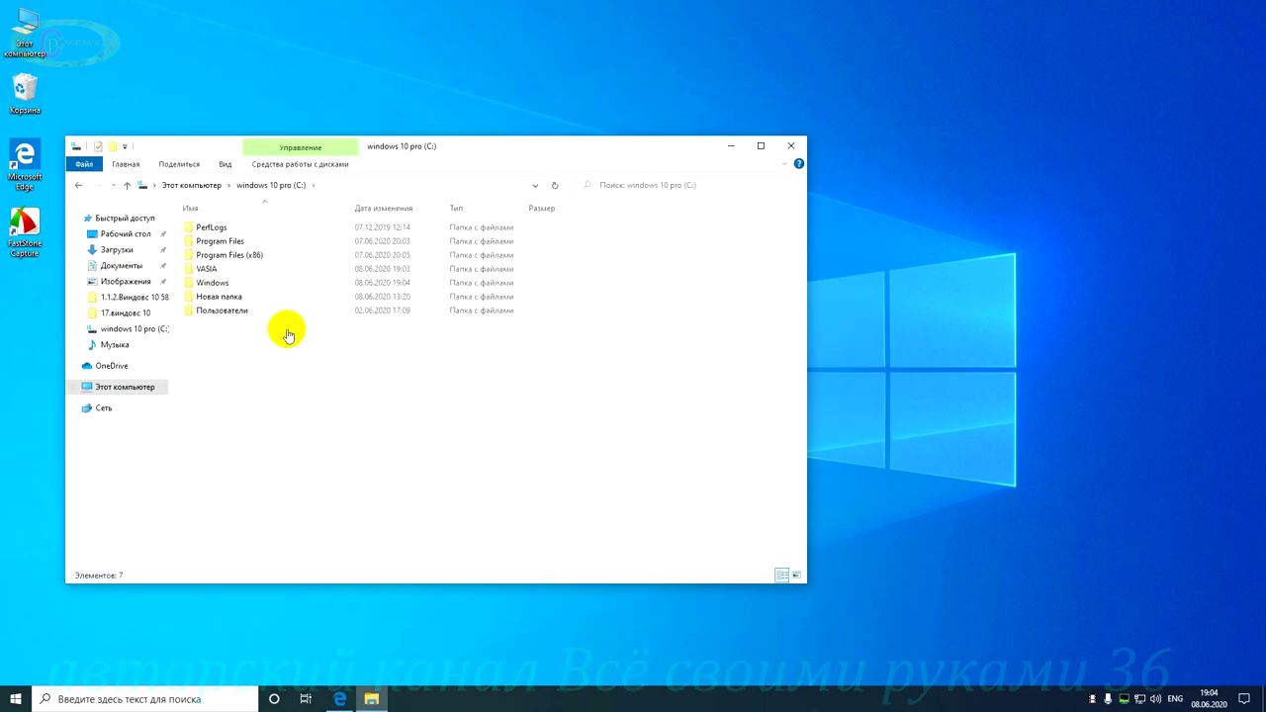
left_click(224, 269)
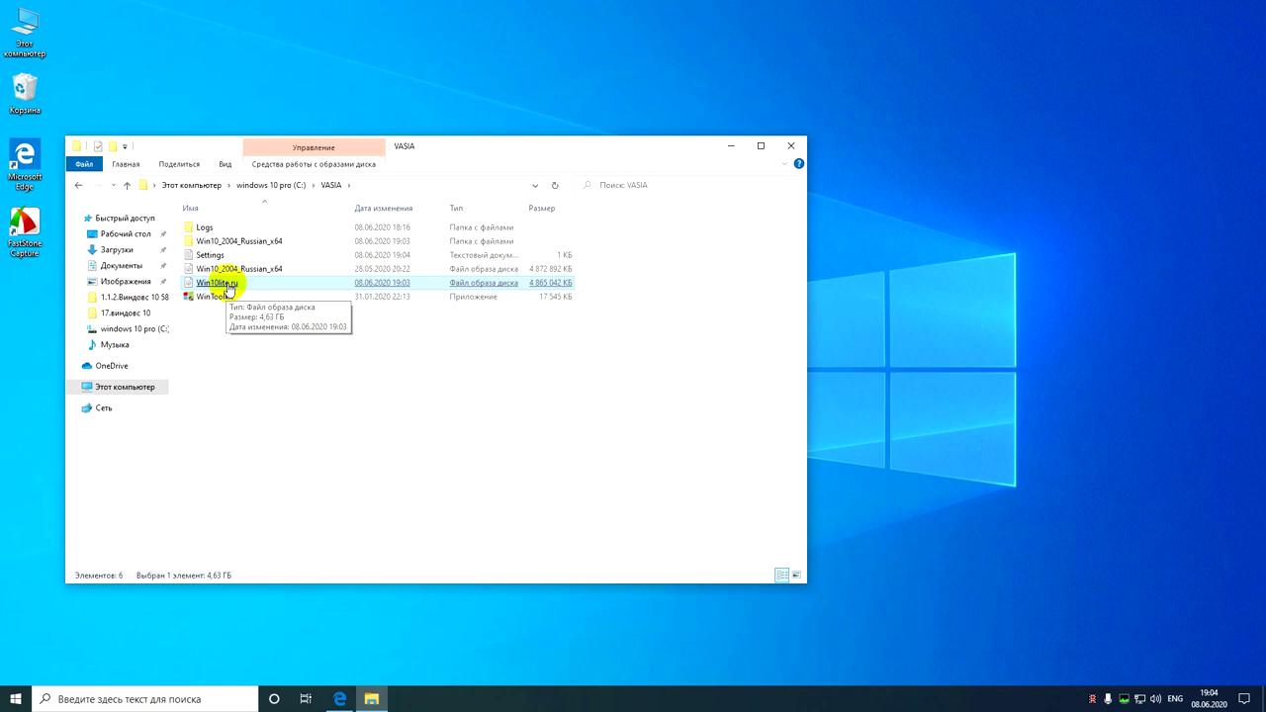
mouse_move(518, 271)
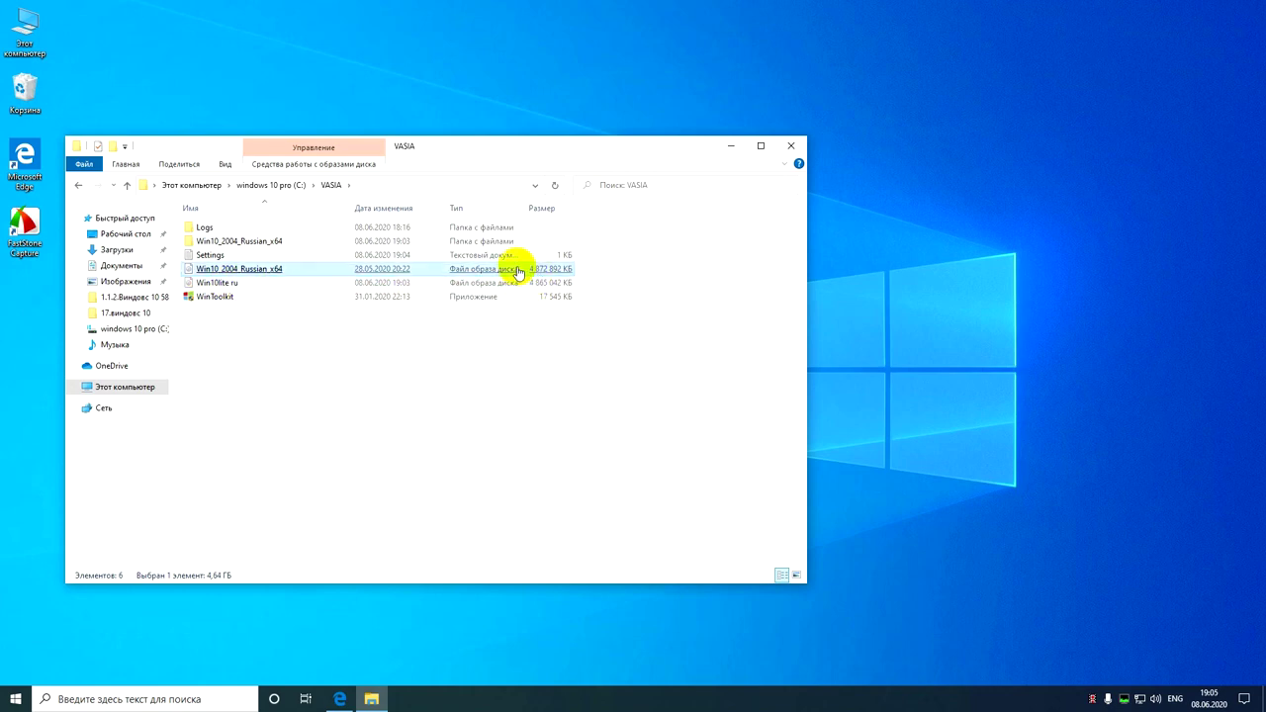